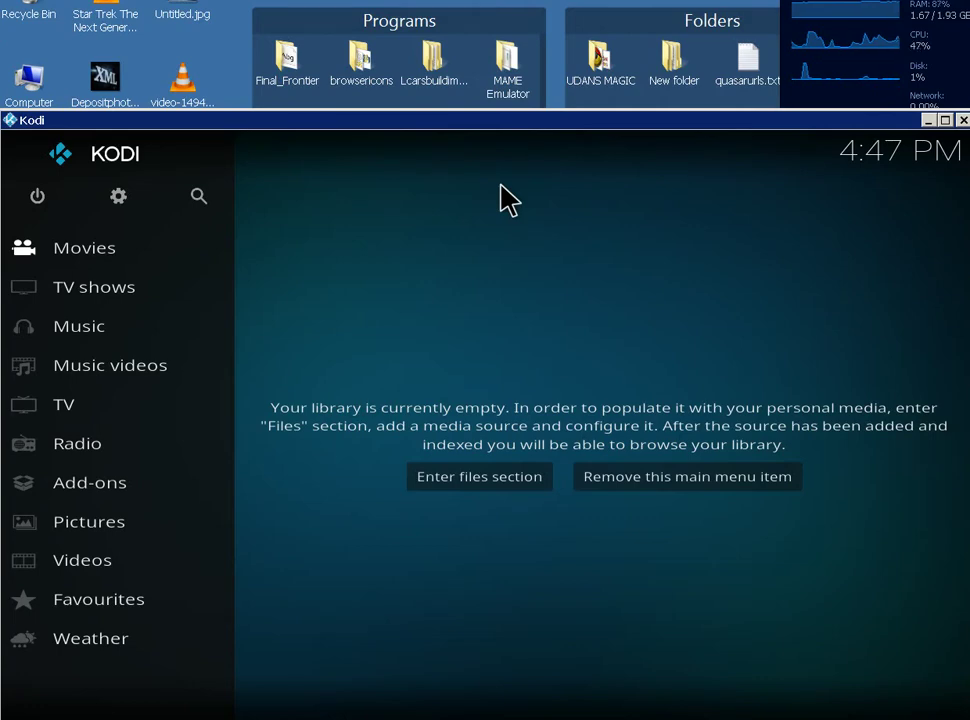
Open the roms folder inside the MAME Emulator folder on the desktop
click(512, 92)
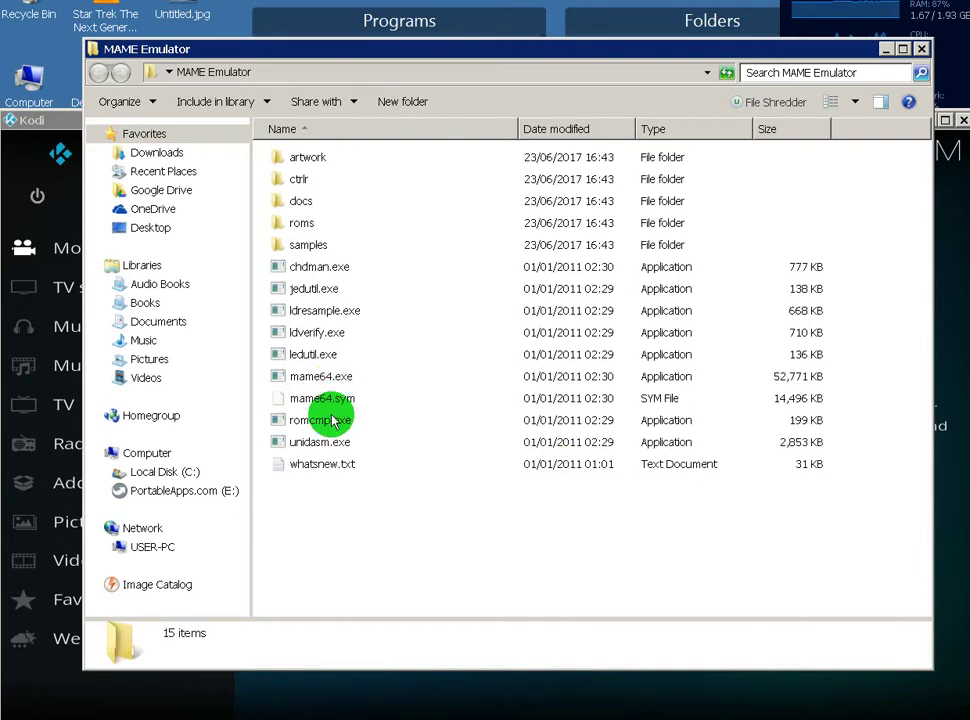
double_click(303, 226)
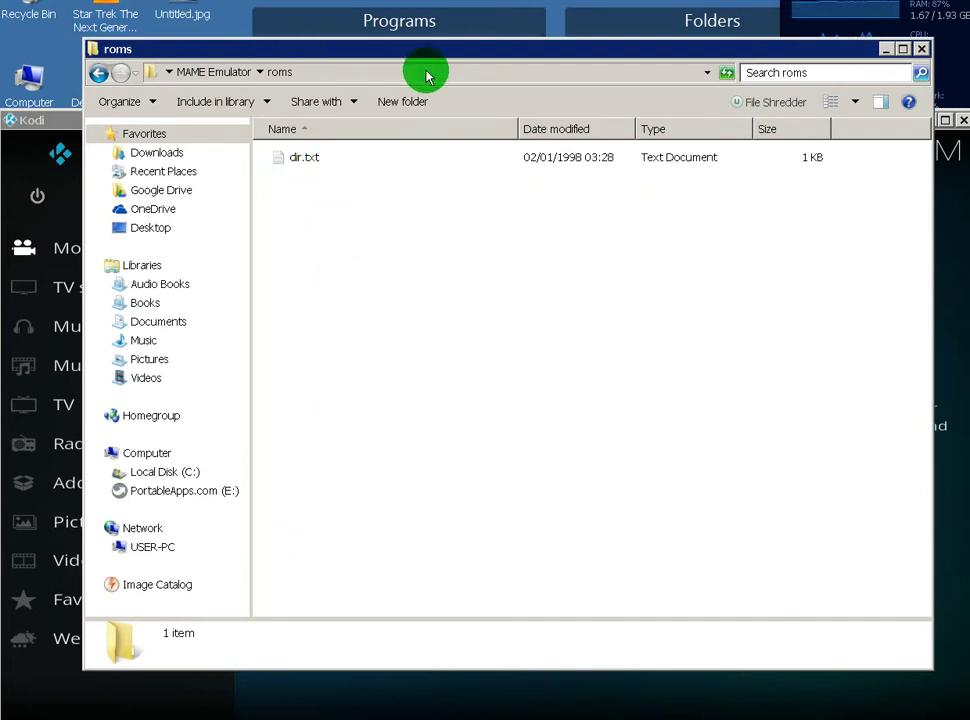
drag(440, 57, 412, 178)
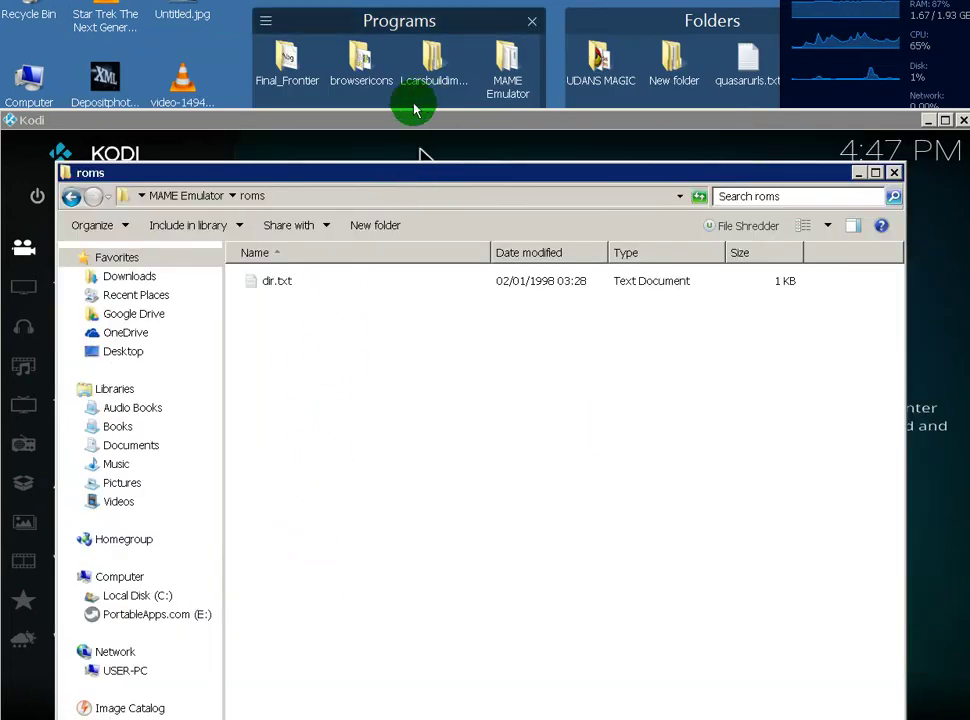
Uncover the Emulators folder on the desktop and open its MAME roms subfolder in a separate window
drag(407, 119, 400, 210)
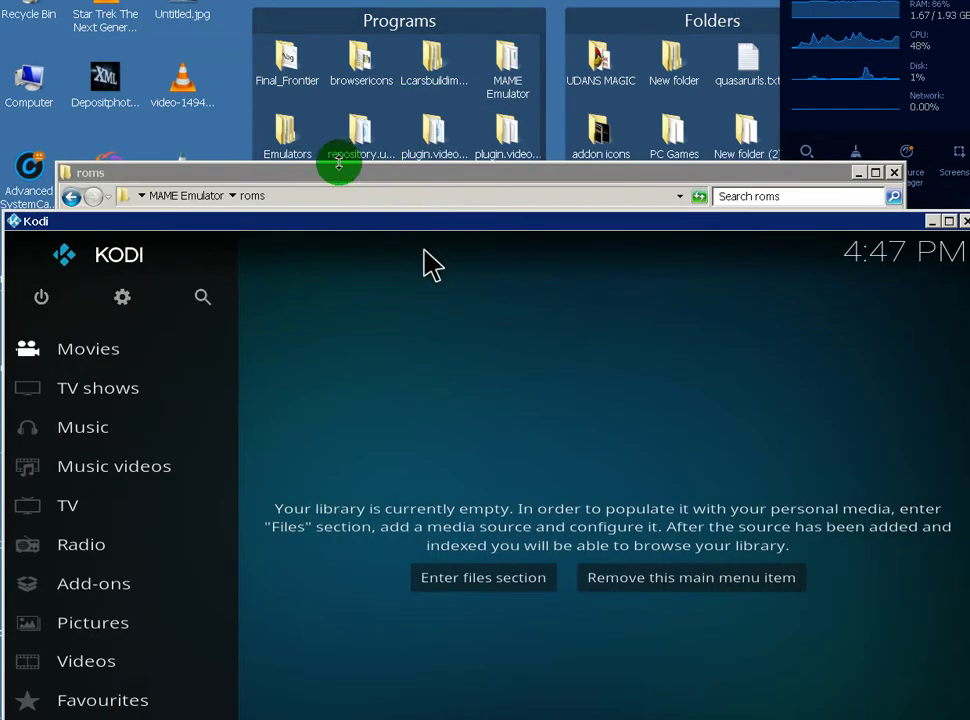
double_click(280, 142)
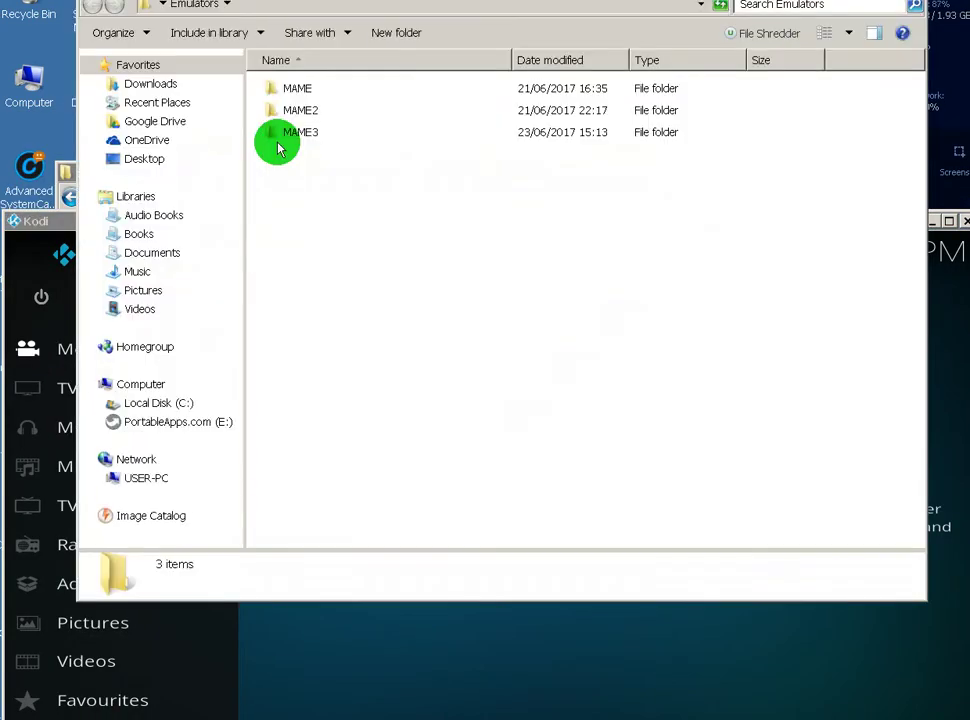
double_click(279, 91)
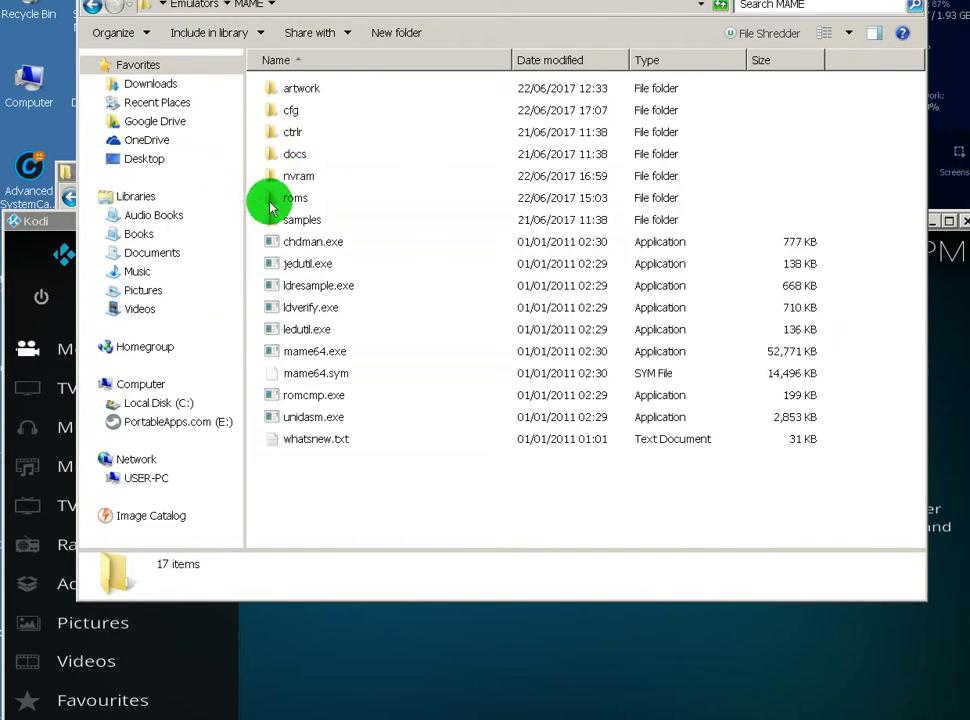
double_click(270, 201)
Copy the ROM archives from 1942w.zip through chasehqu.zip out of the Emulators MAME roms folder
scroll(273, 273, down, 15)
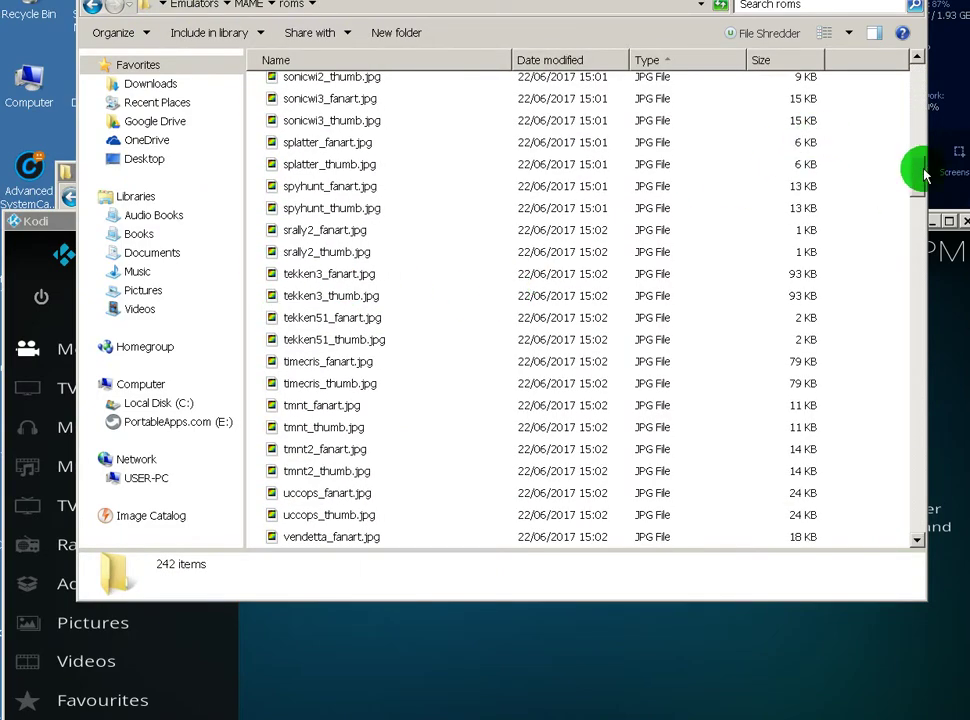
drag(925, 175, 909, 509)
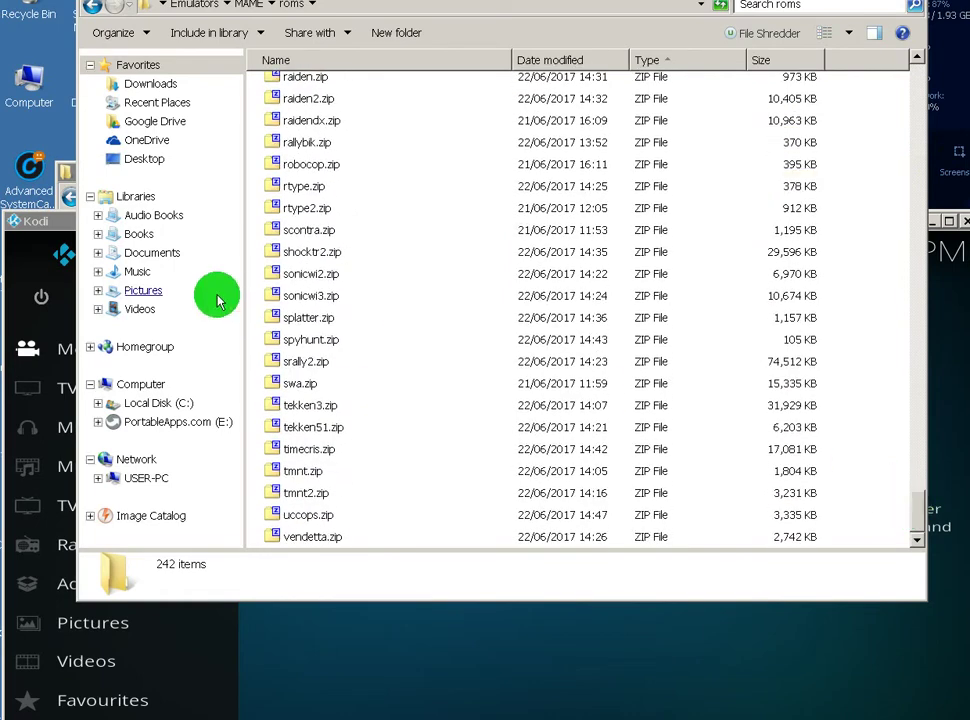
scroll(226, 298, up, 9)
scroll(248, 290, up, 5)
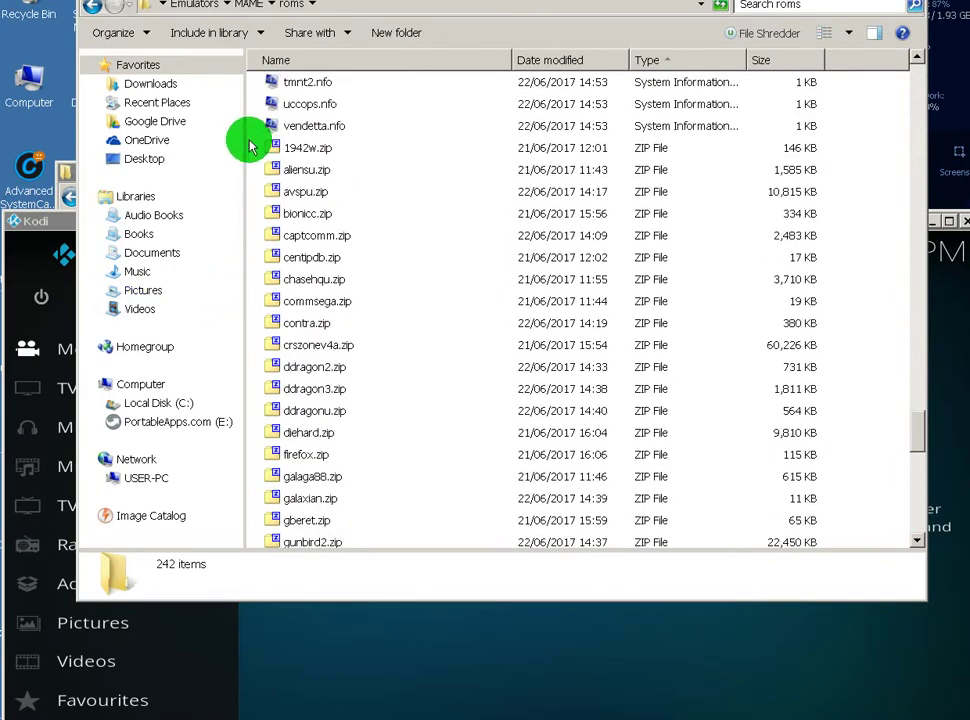
drag(250, 145, 368, 290)
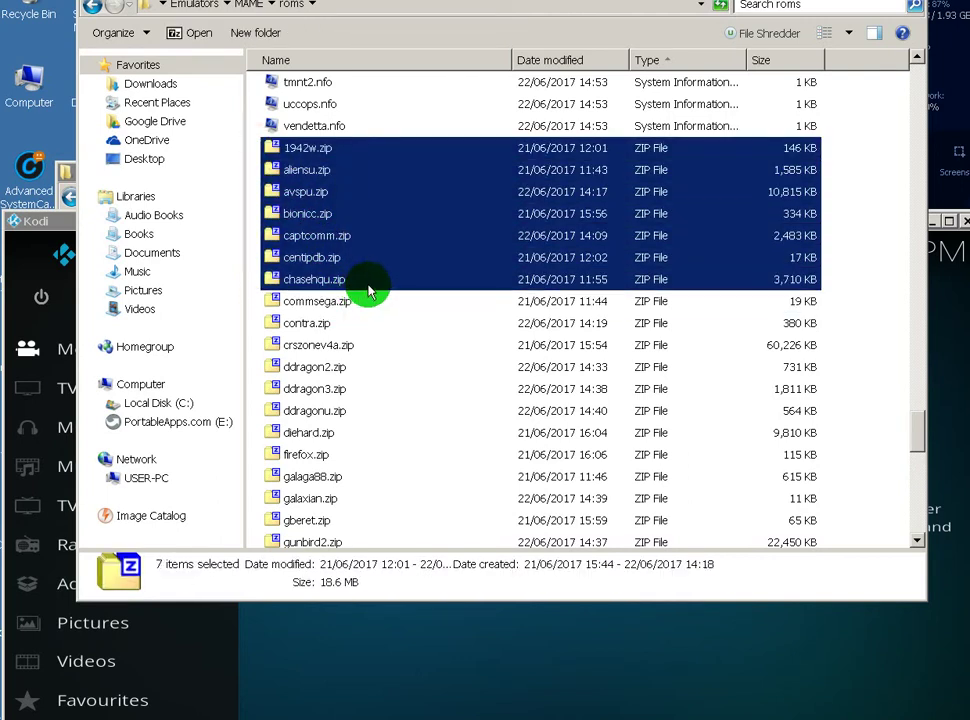
right_click(335, 203)
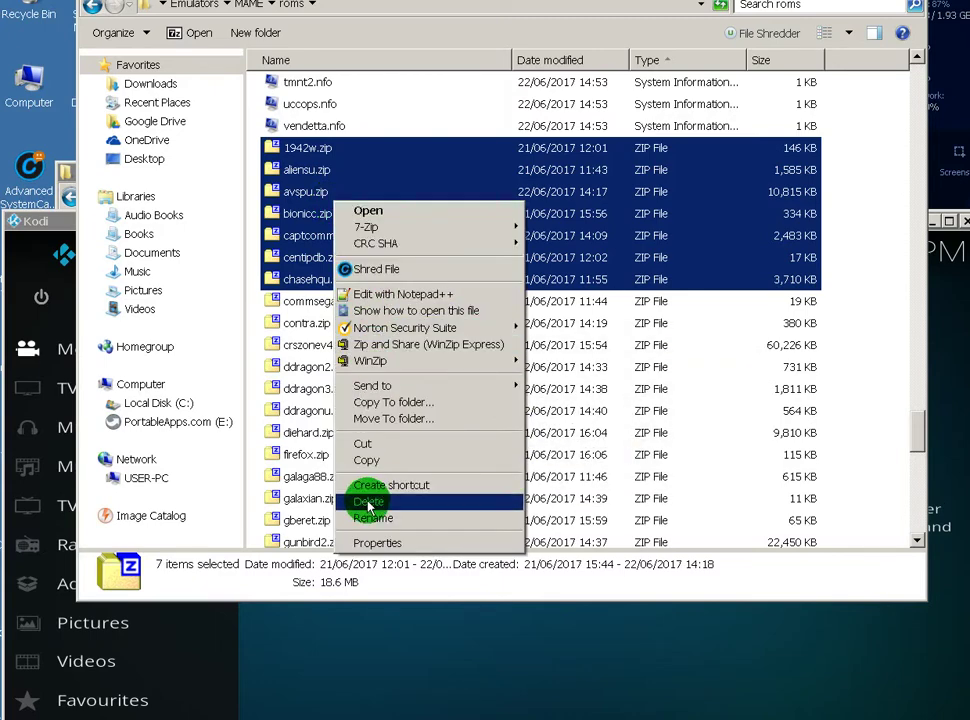
click(387, 458)
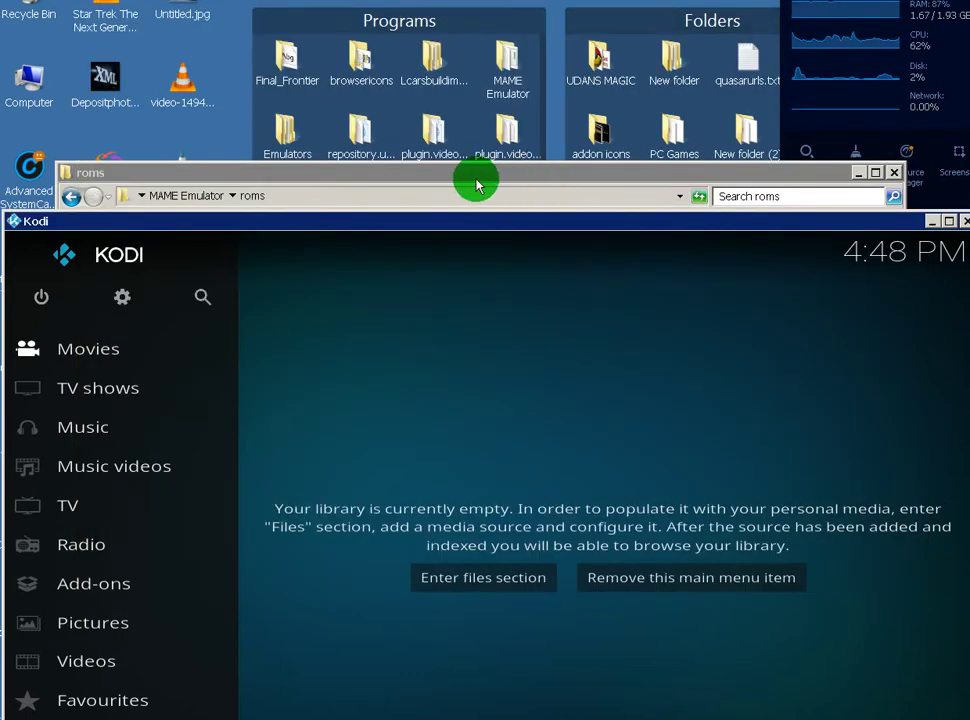
Paste the copied ROM archives into the MAME Emulator roms folder
click(473, 181)
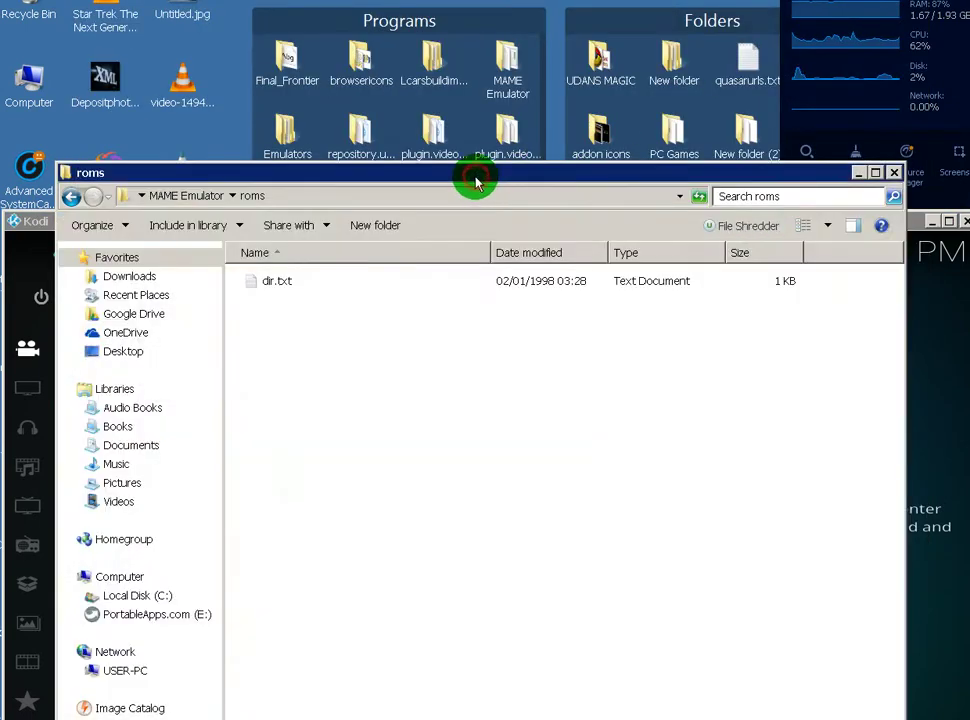
right_click(311, 342)
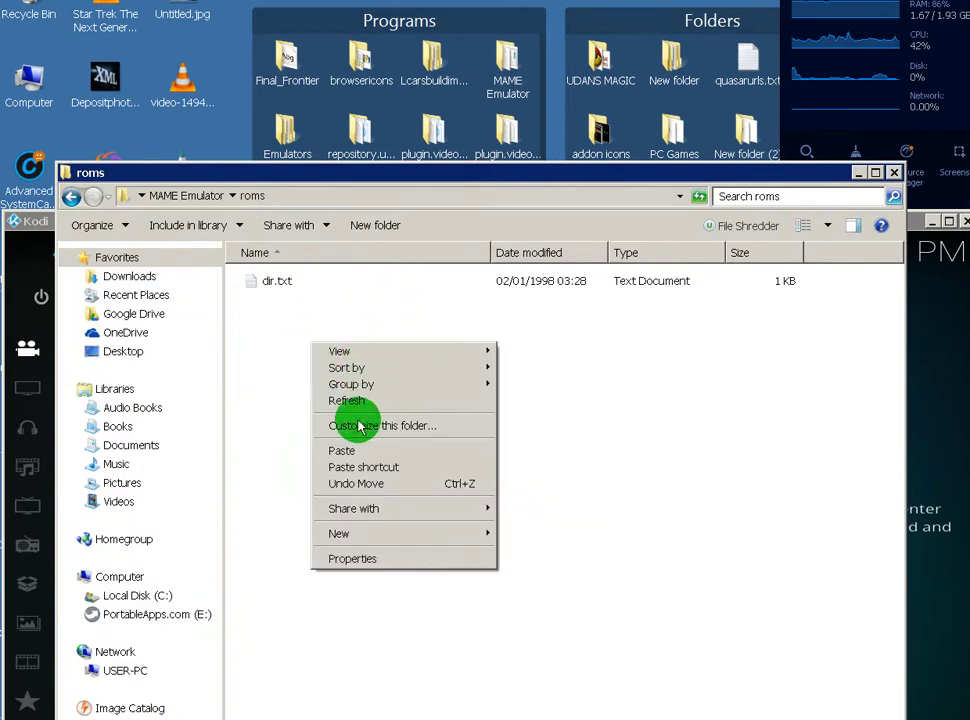
click(357, 452)
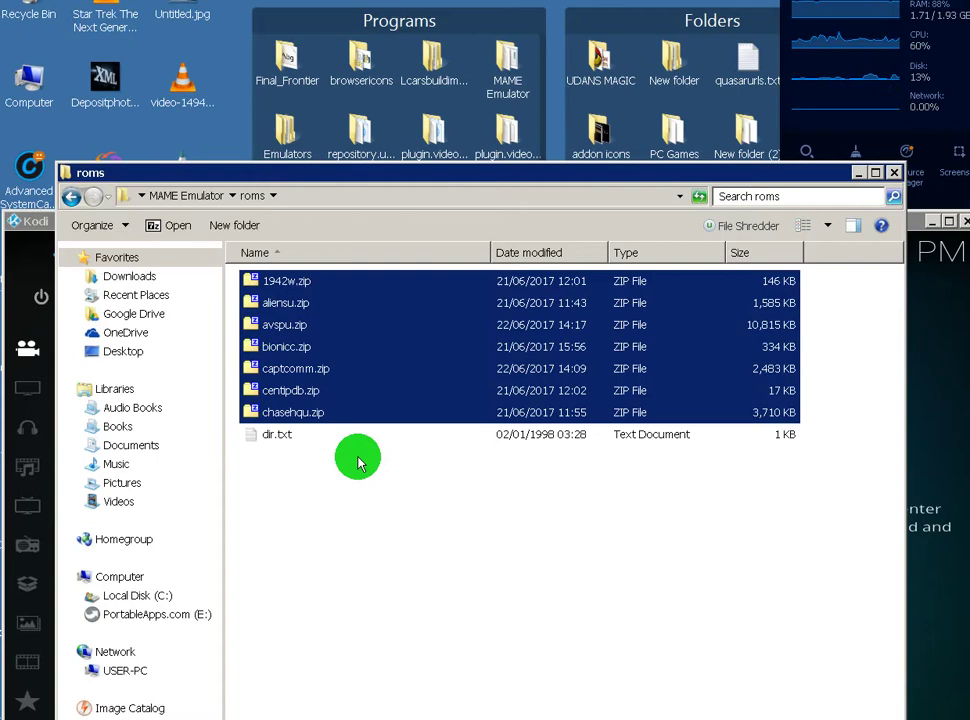
click(331, 502)
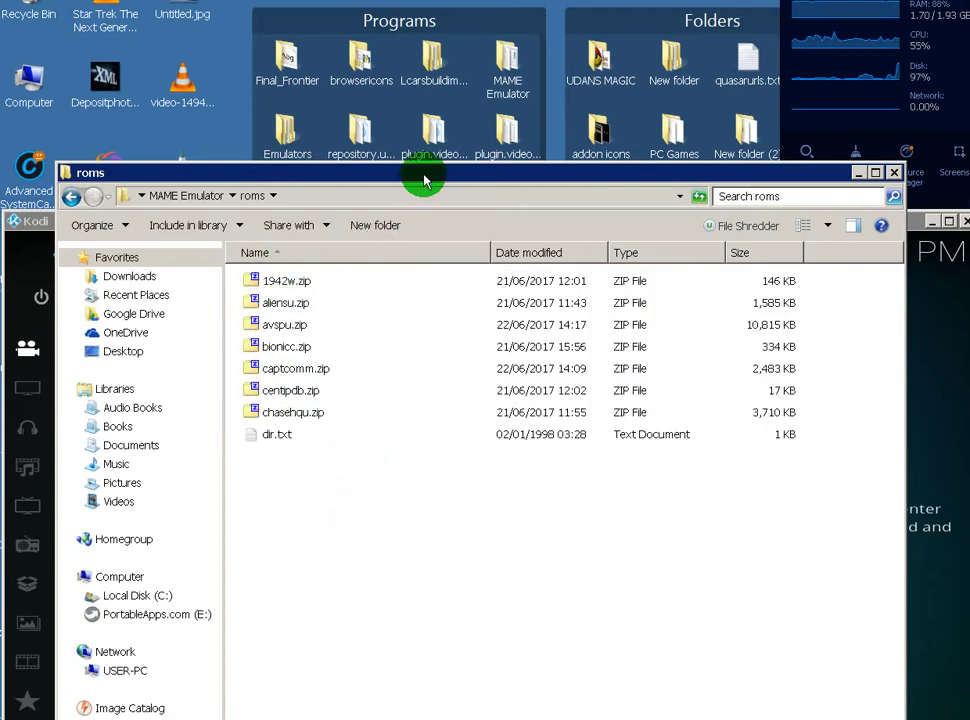
Create a folder named thumb inside the MAME Emulator roms folder
drag(422, 178, 438, 60)
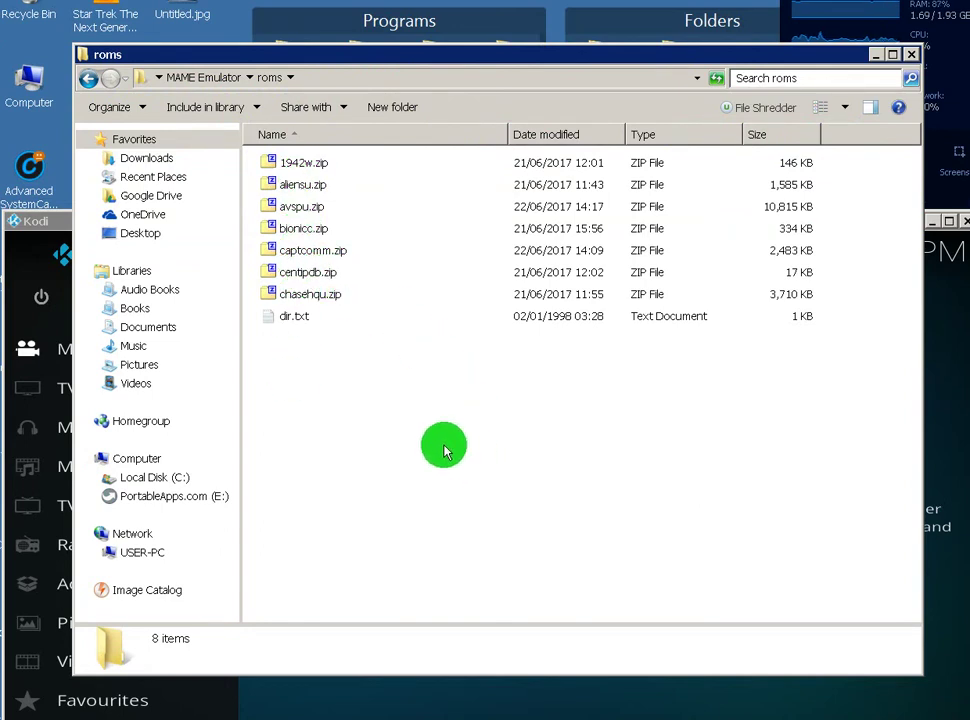
right_click(362, 405)
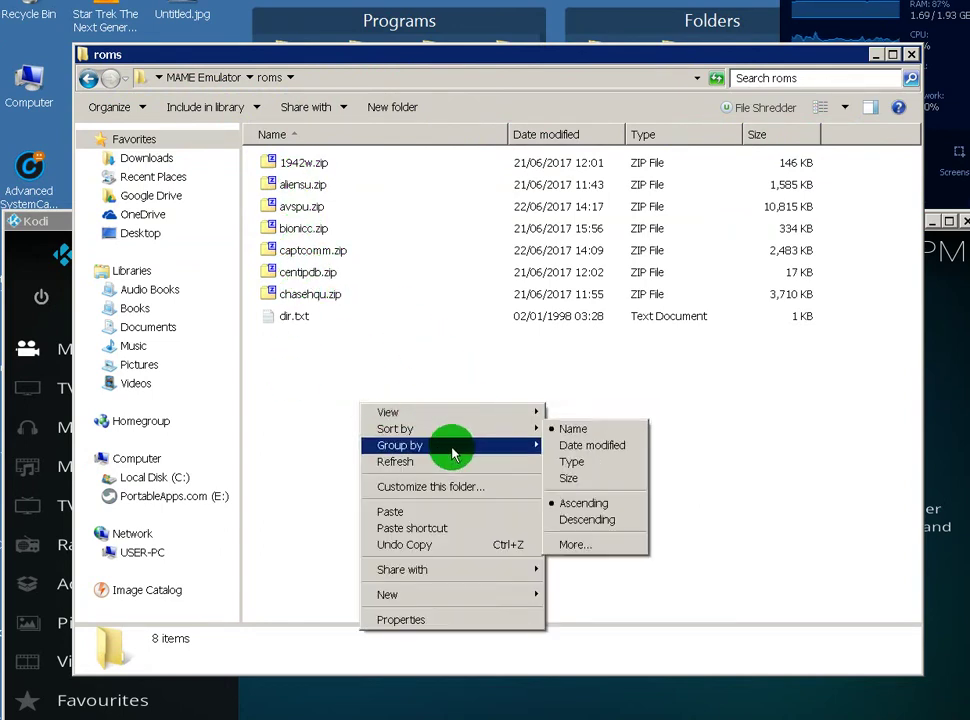
mouse_move(483, 597)
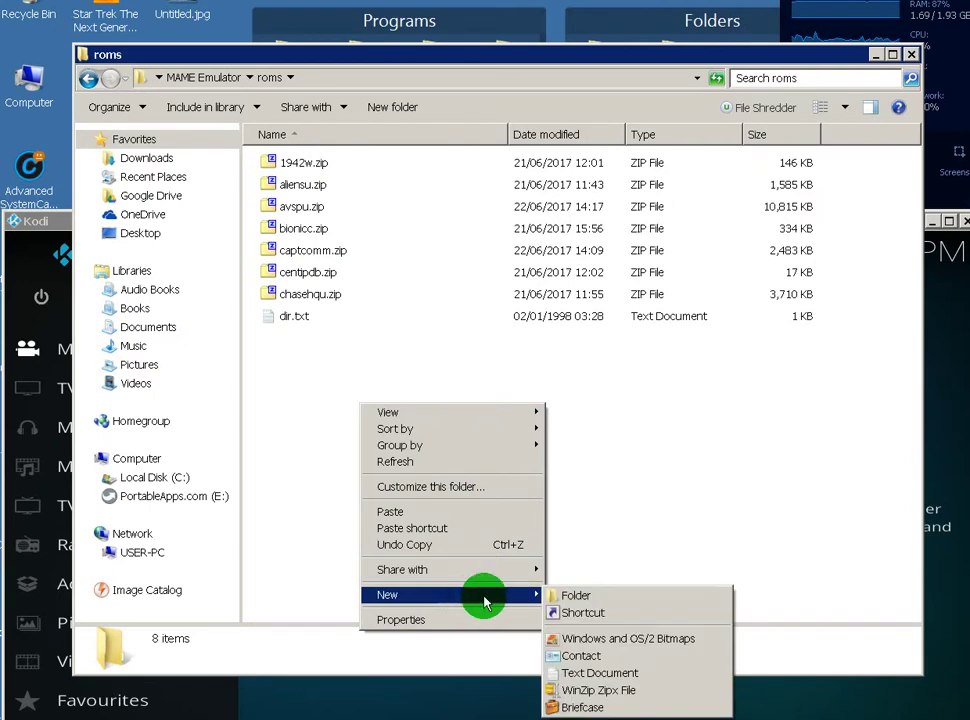
click(556, 595)
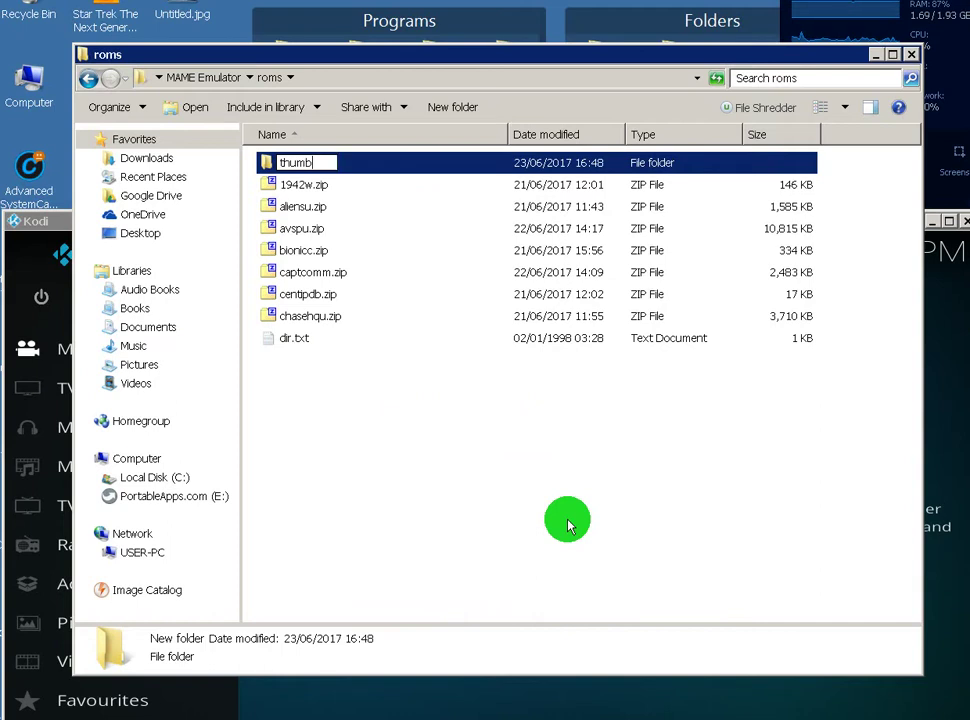
key(Return)
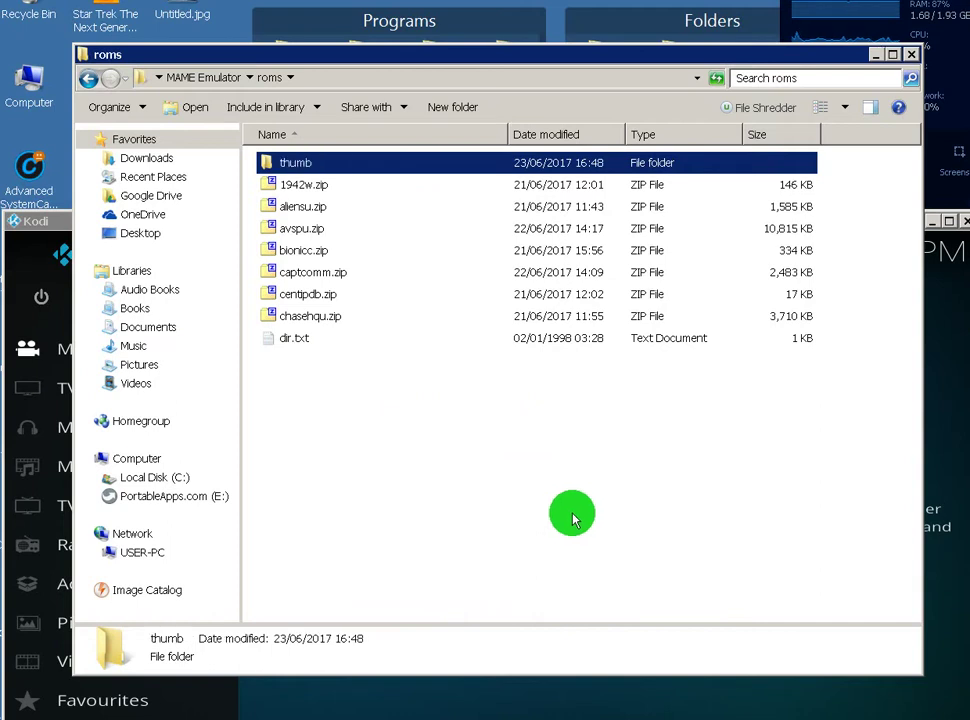
Create a second folder named fanart alongside the thumb folder in roms
right_click(329, 381)
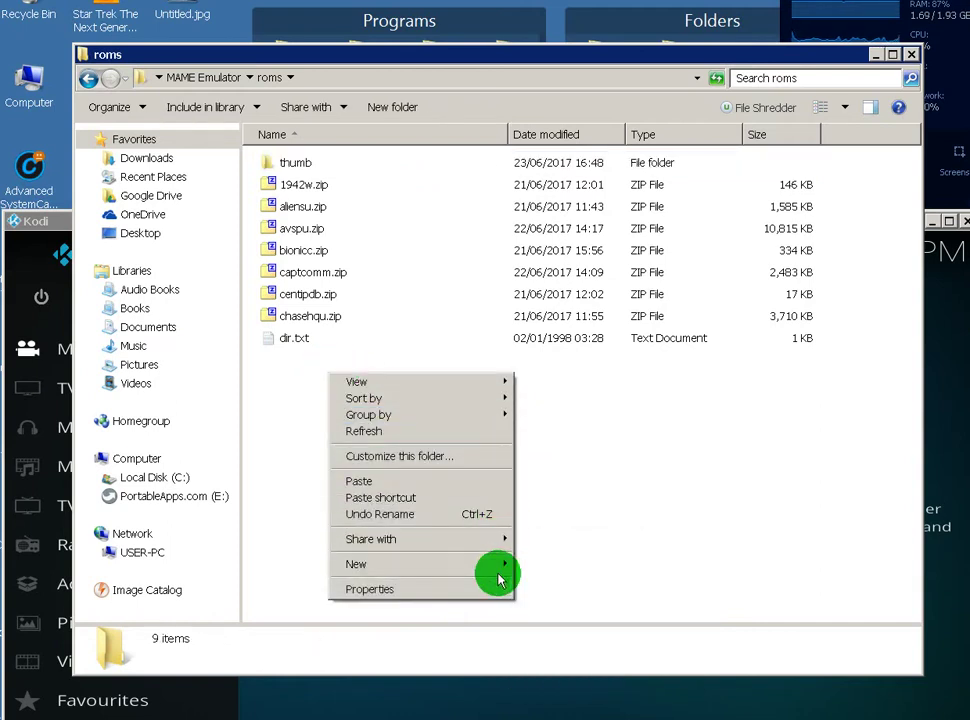
mouse_move(505, 565)
click(540, 565)
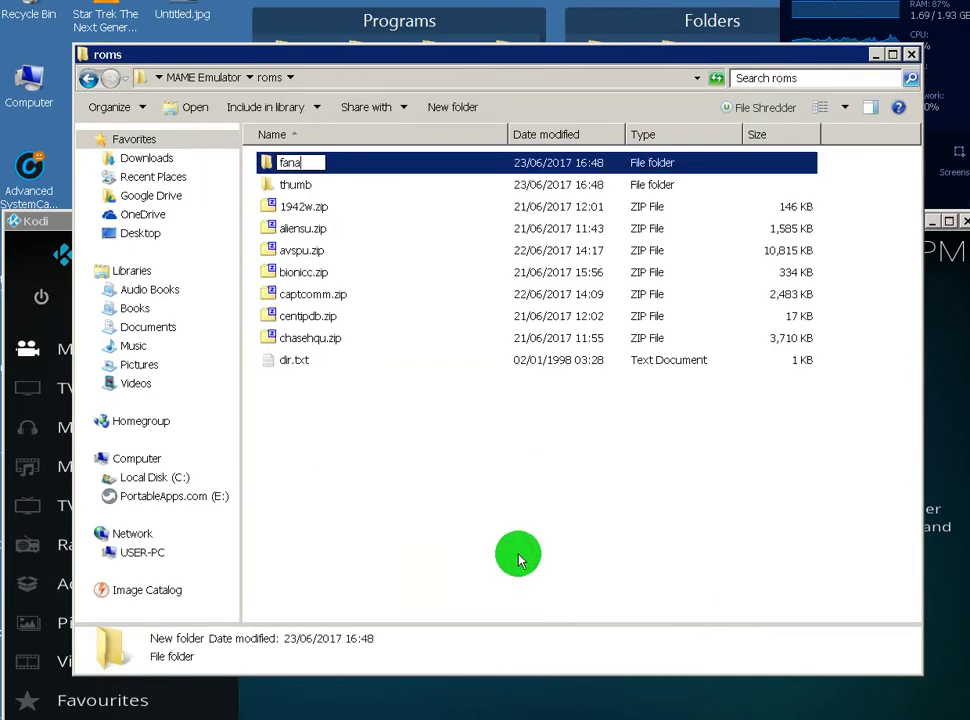
key(Return)
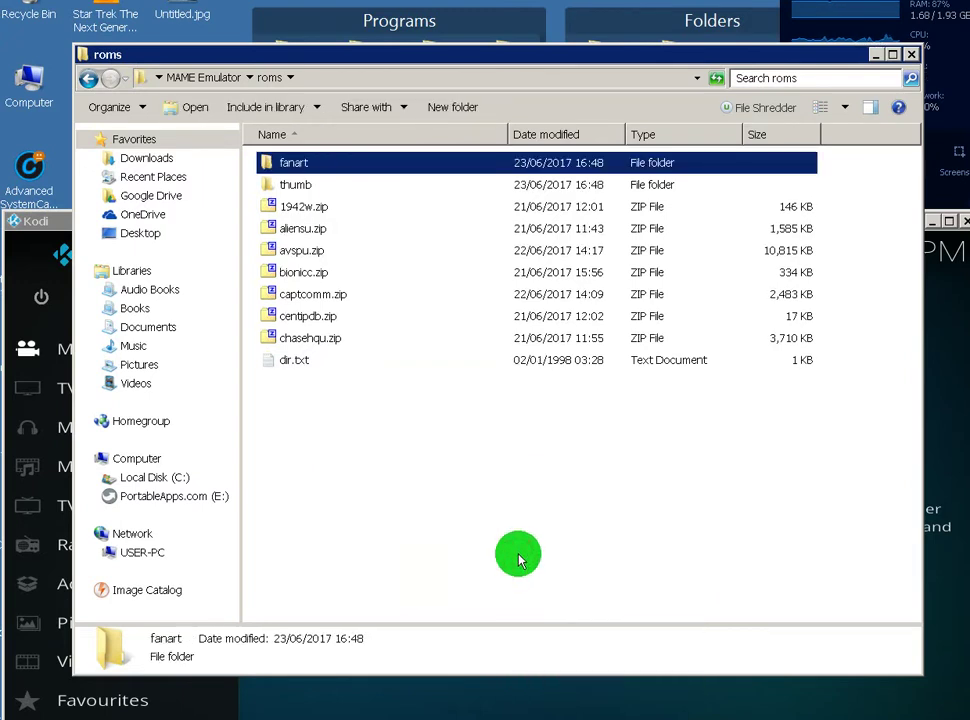
Create a third folder named nfo in the MAME Emulator roms folder
click(472, 455)
right_click(473, 456)
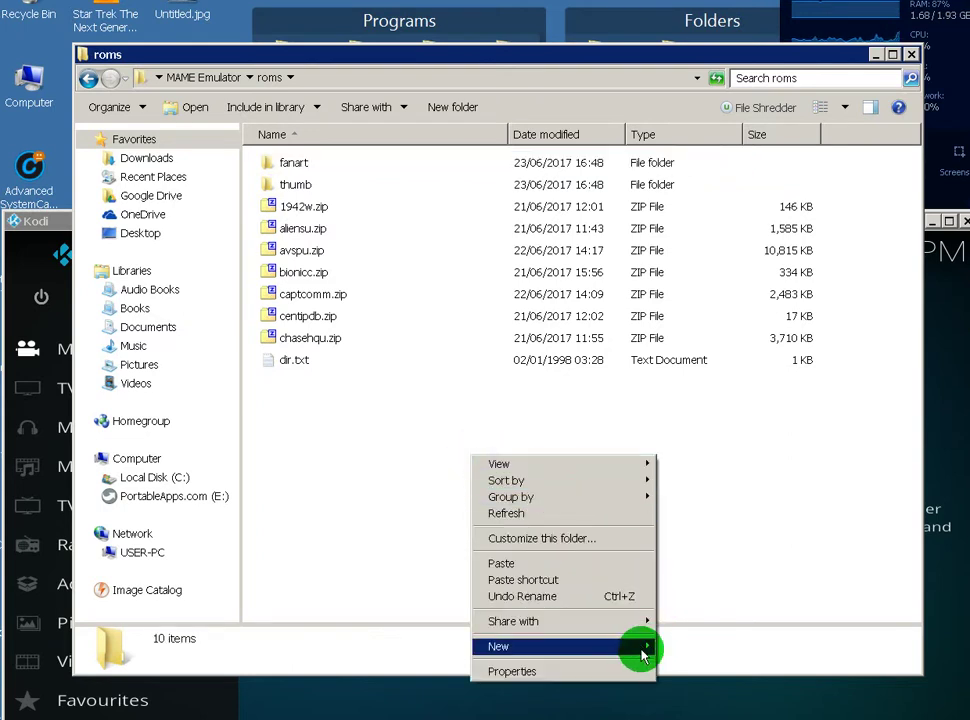
mouse_move(643, 650)
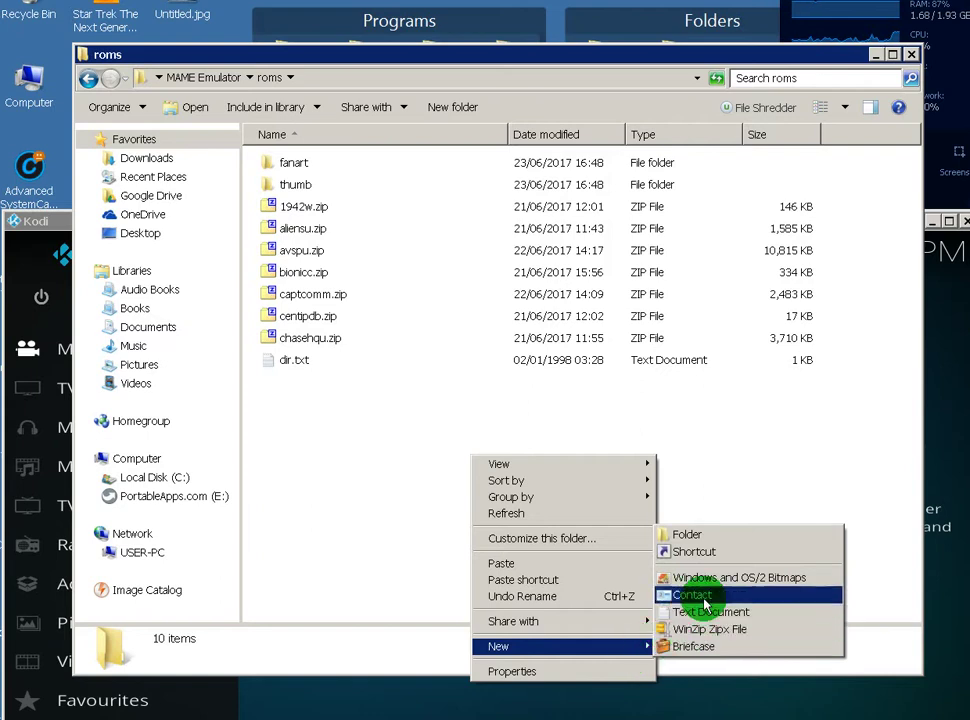
click(726, 538)
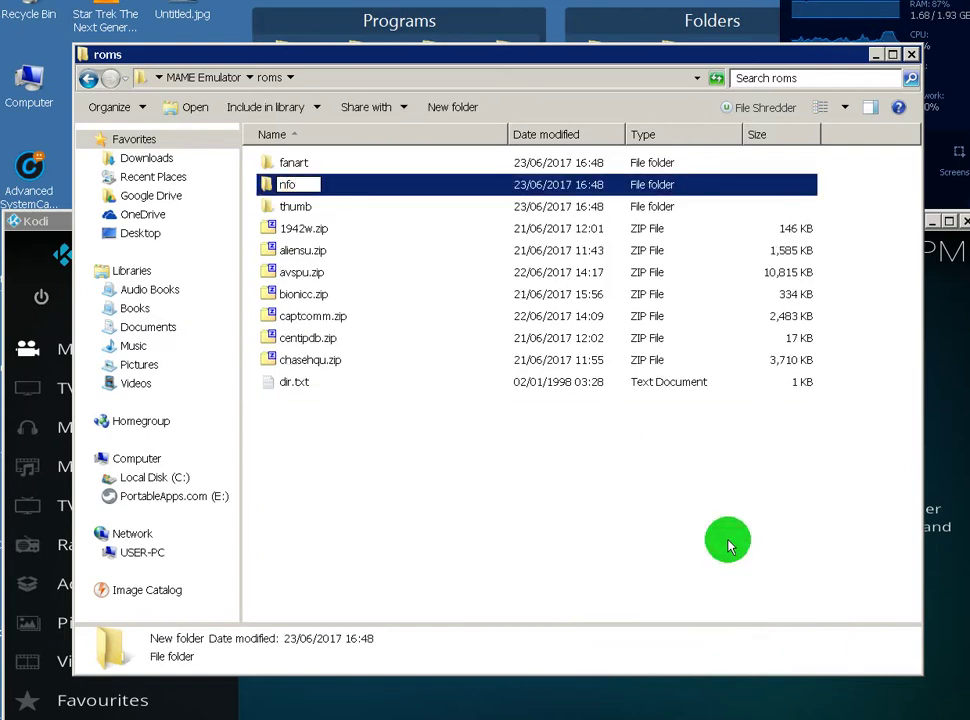
text(nfo)
key(Return)
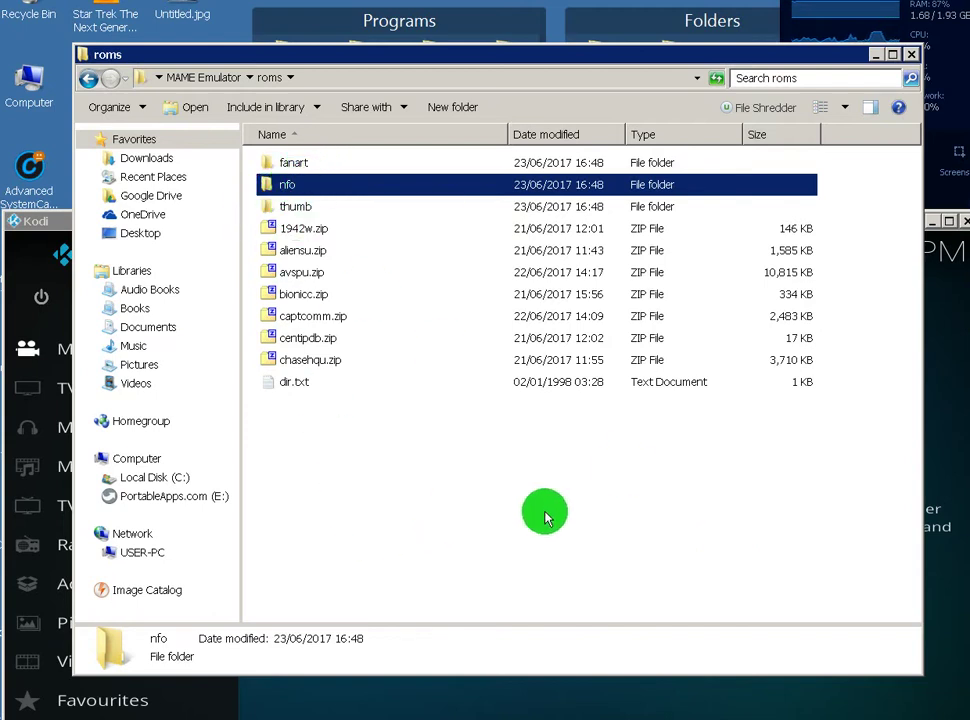
click(545, 517)
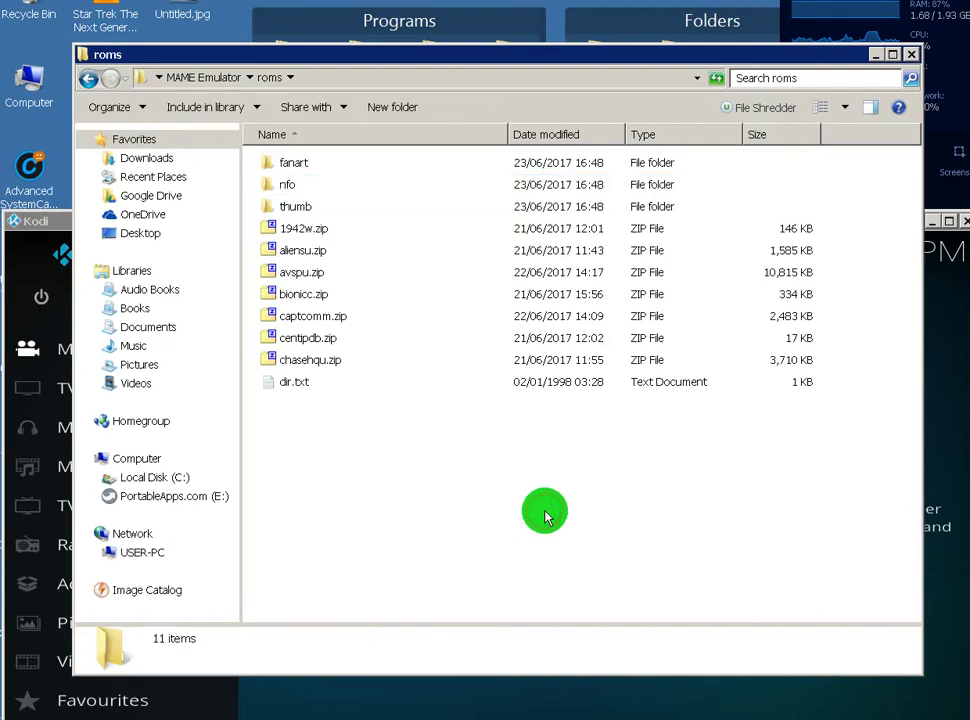
Switch to Kodi and enable Unknown sources in the system's add-on settings, accepting the warning
click(930, 485)
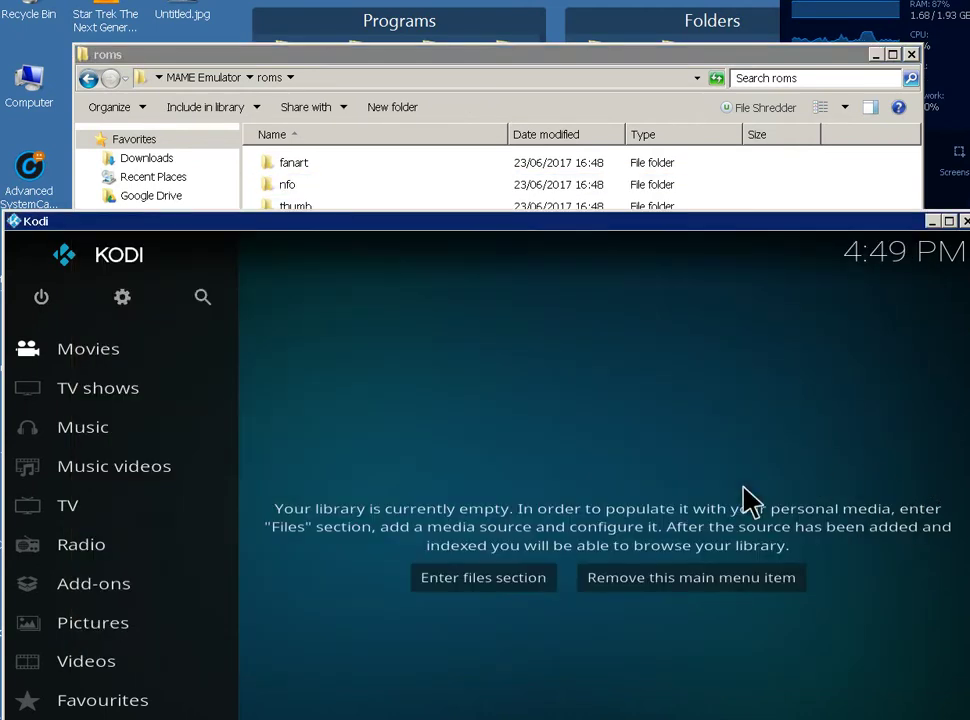
drag(368, 222, 375, 88)
scroll(160, 550, down, 2)
scroll(262, 520, down, 1)
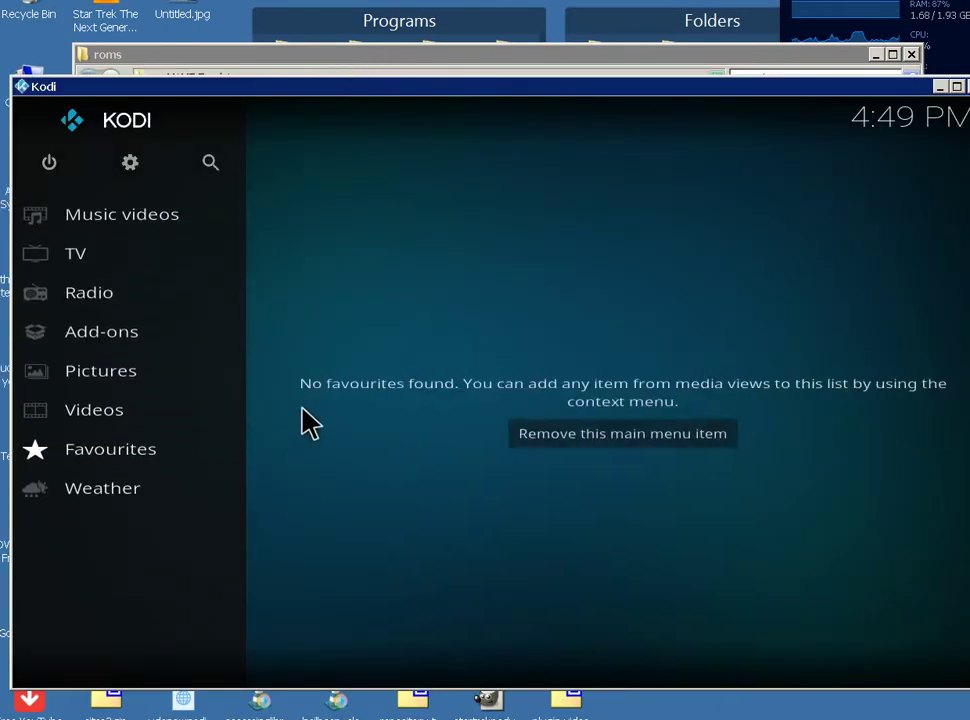
click(130, 163)
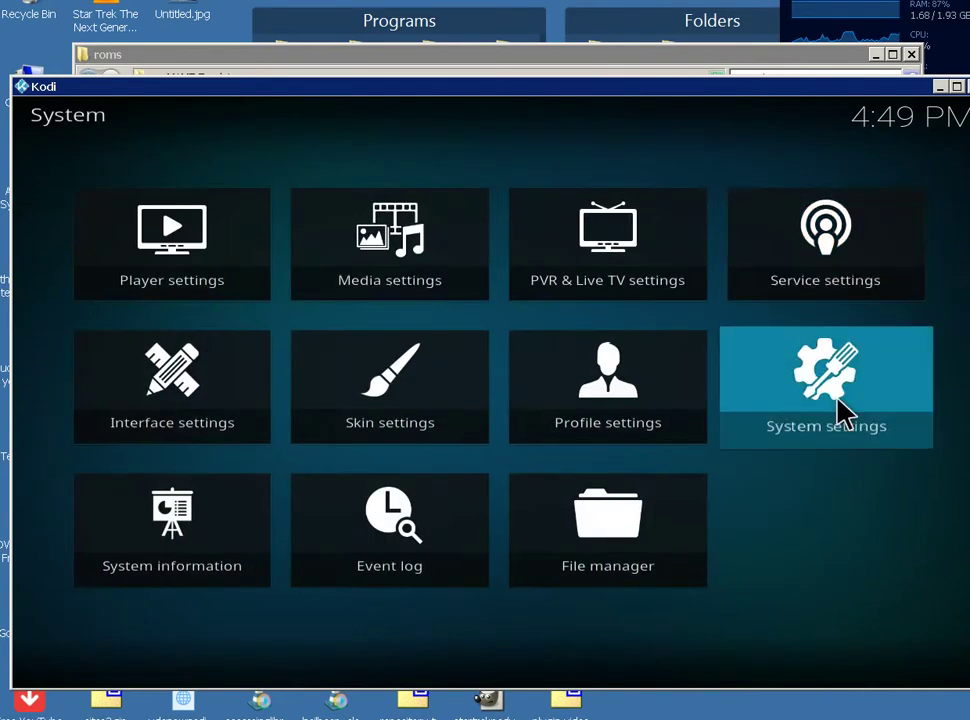
click(843, 412)
click(180, 420)
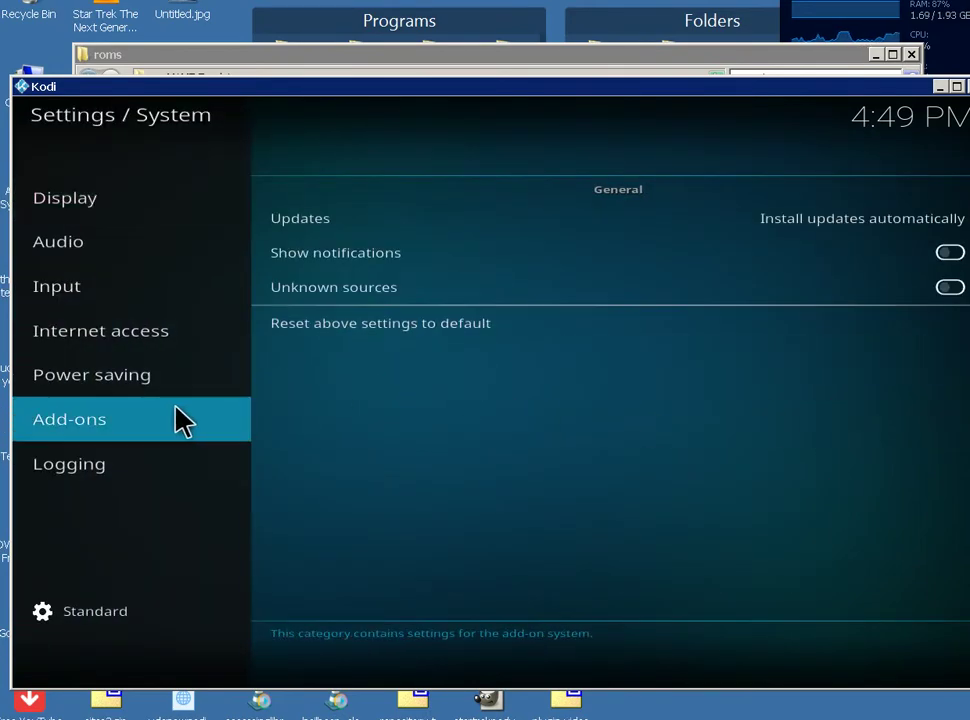
click(940, 292)
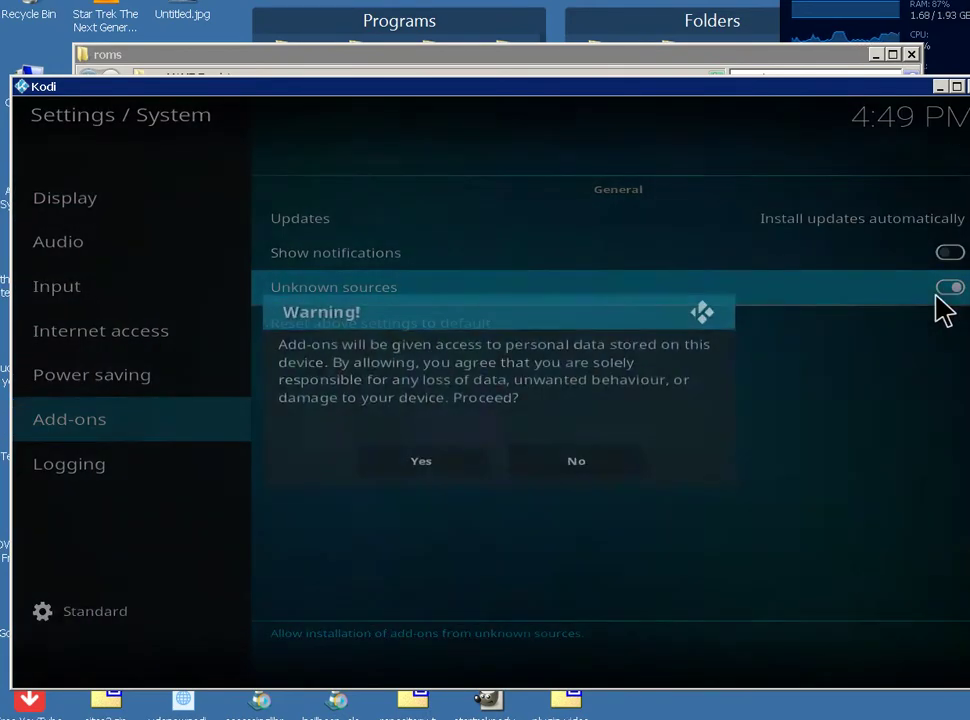
click(467, 475)
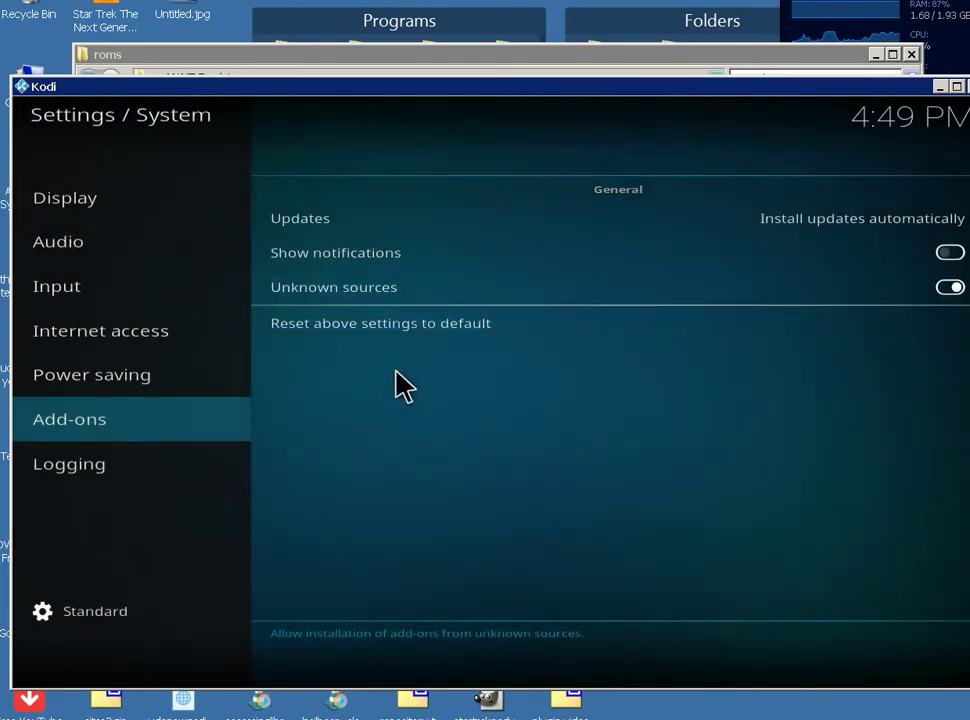
Check the remote control options in the Control section of the service settings and return to the home screen
right_click(398, 528)
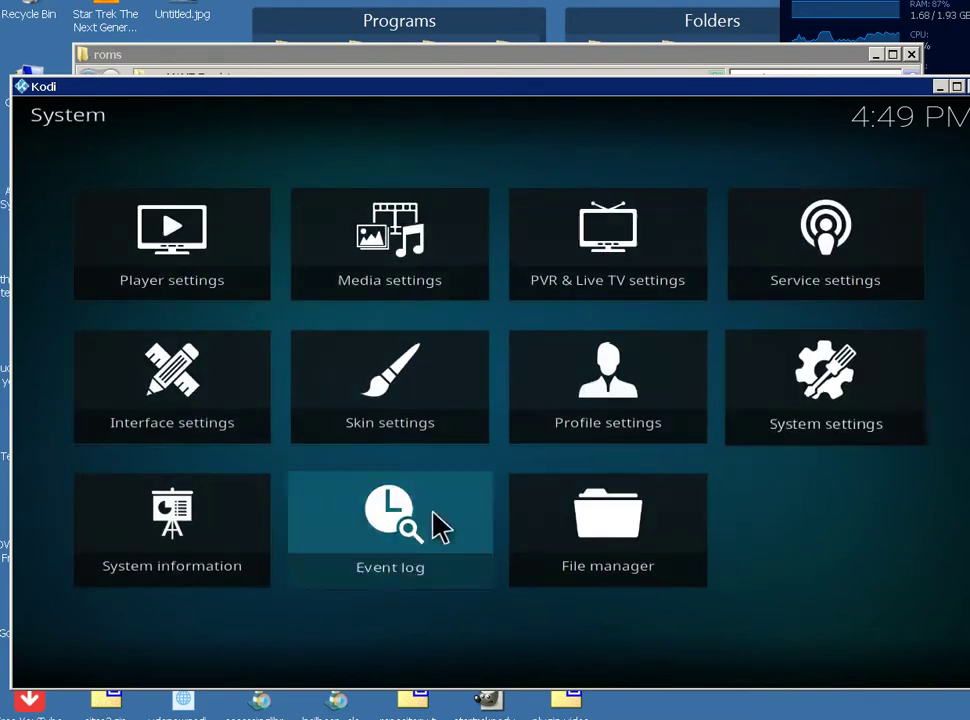
click(885, 285)
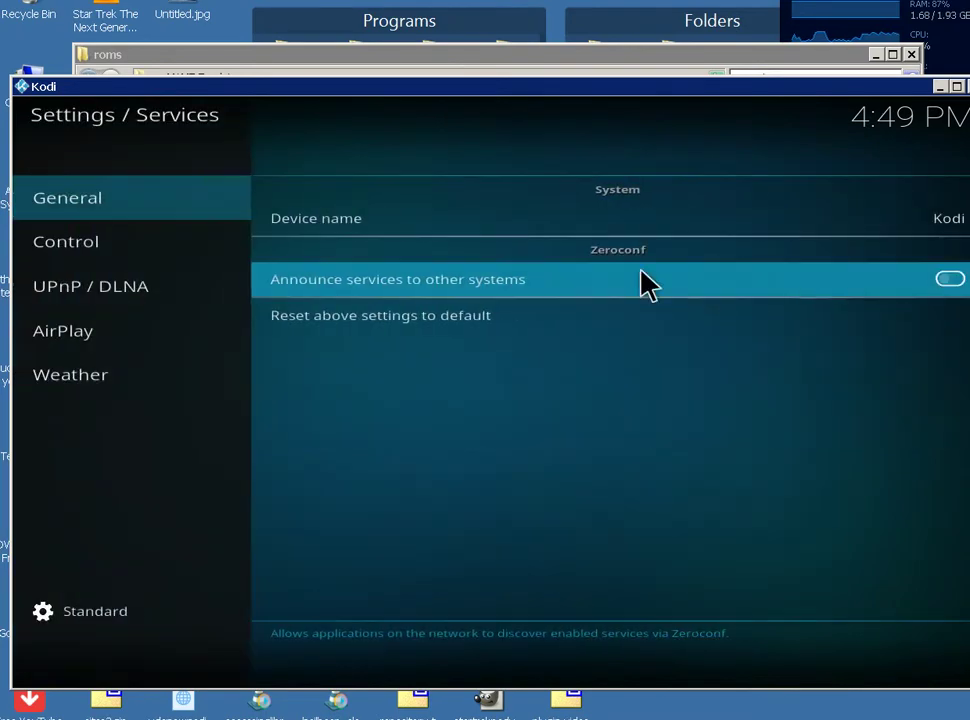
click(198, 262)
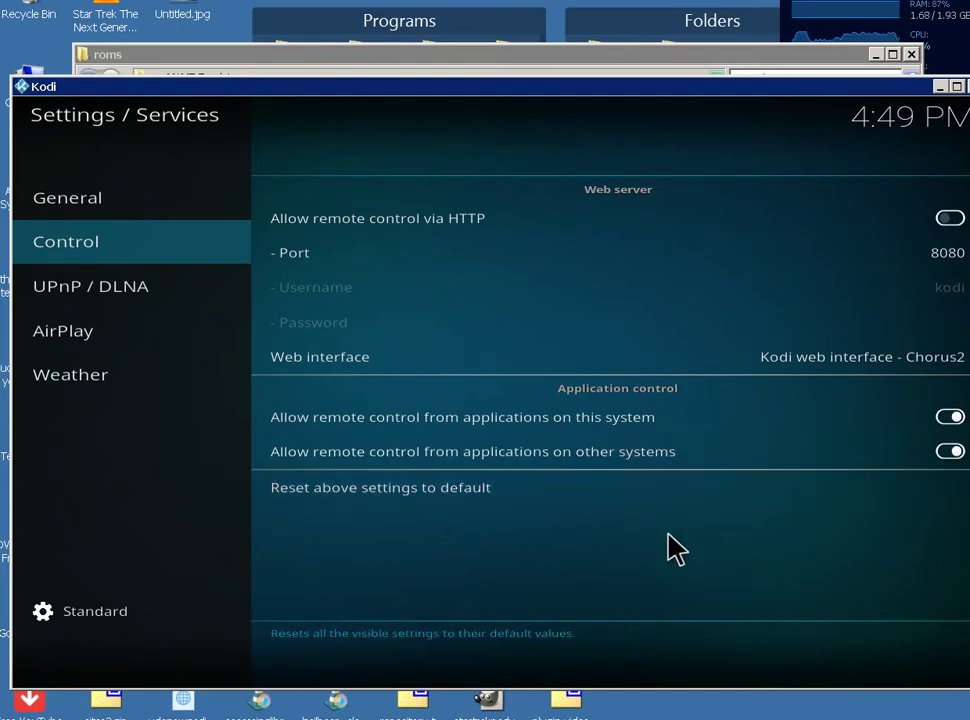
key(Escape)
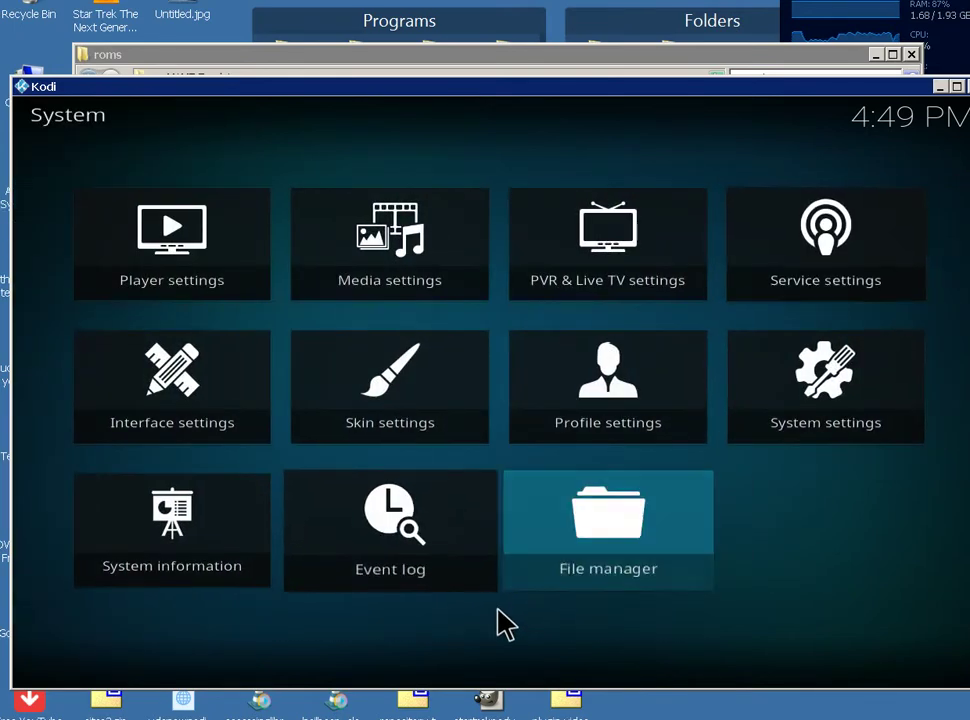
key(Escape)
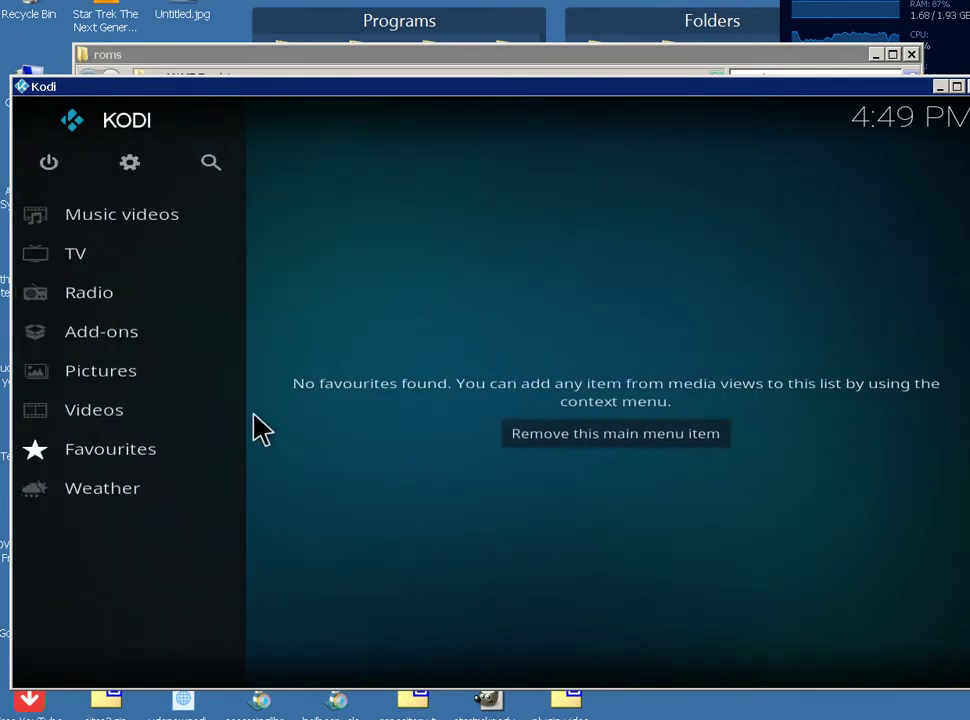
Enable the RTMP Input add-on in the VideoPlayer InputStream category of My add-ons
click(138, 335)
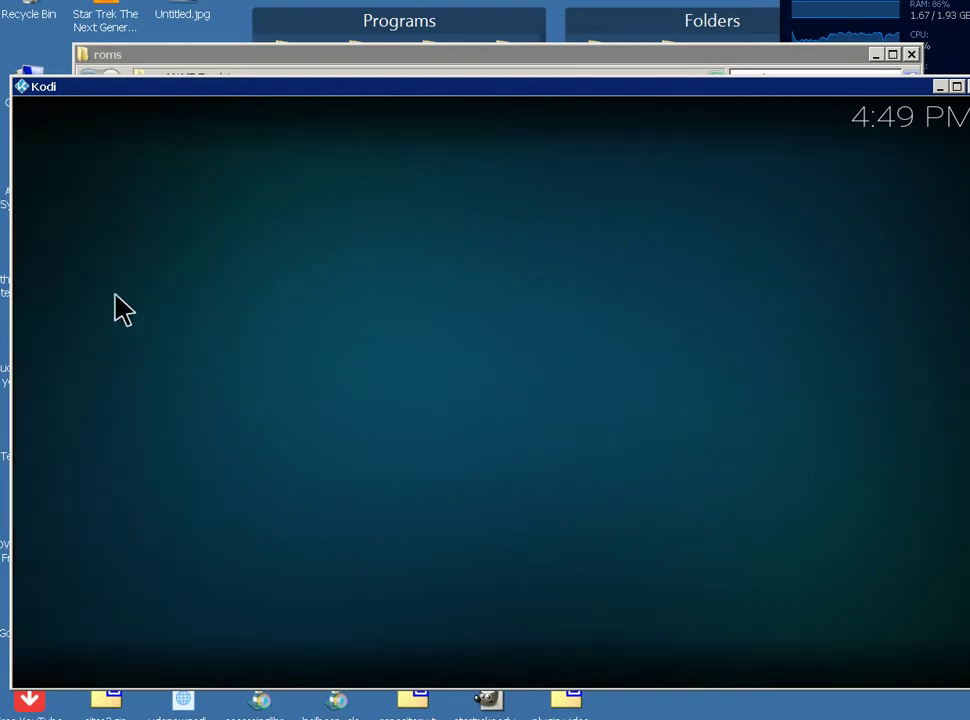
click(73, 200)
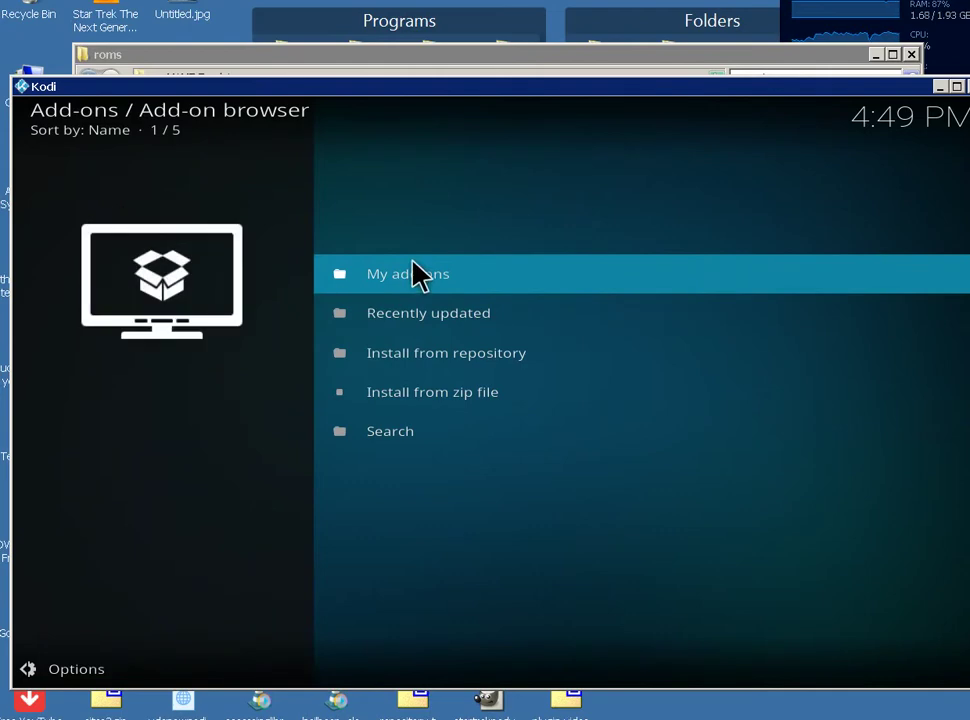
click(433, 288)
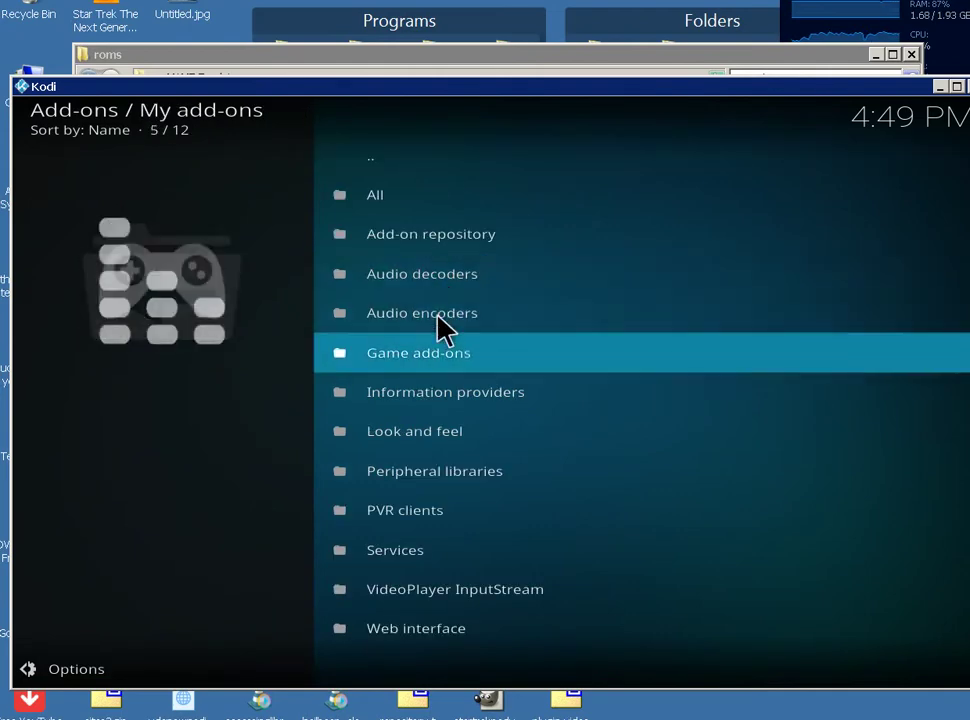
click(400, 516)
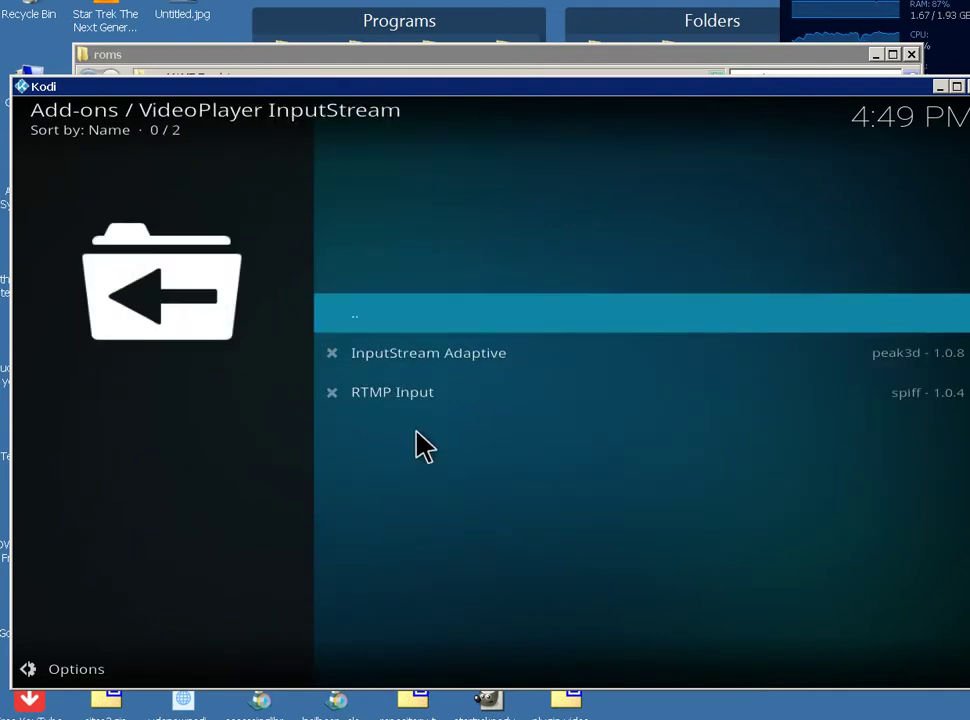
click(444, 394)
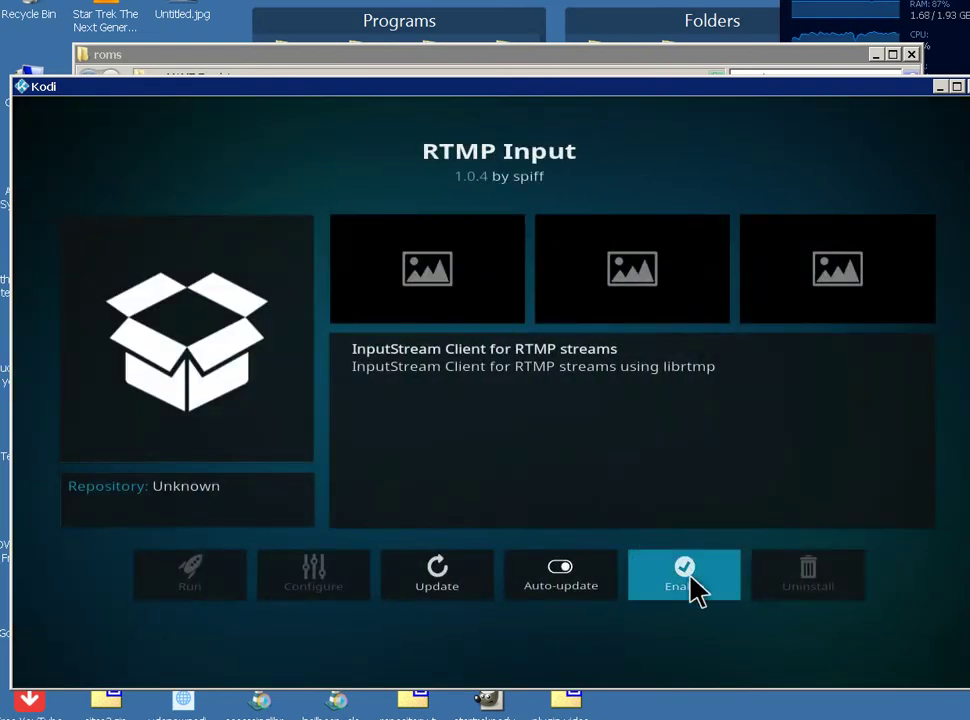
key(Escape)
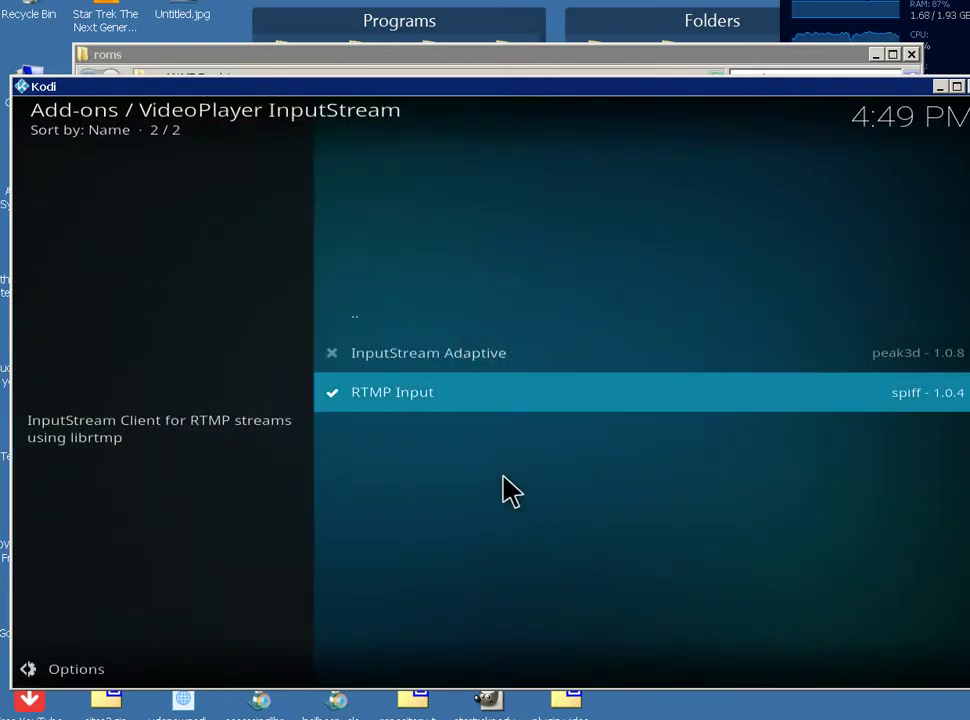
Enable the InputStream Adaptive add-on and go back to the home screen
click(493, 366)
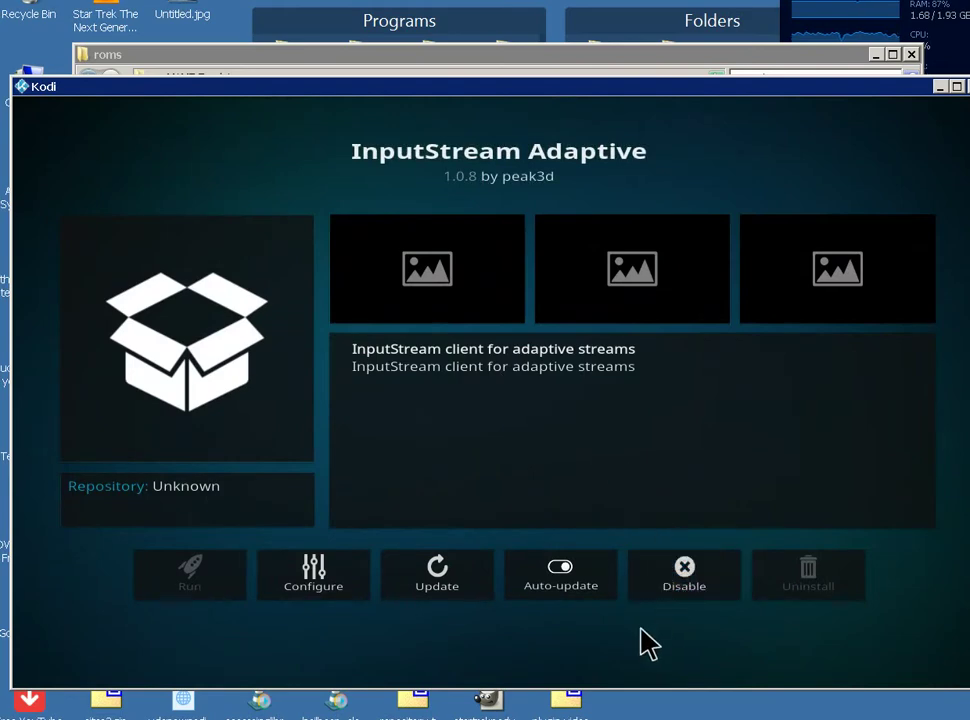
key(Escape)
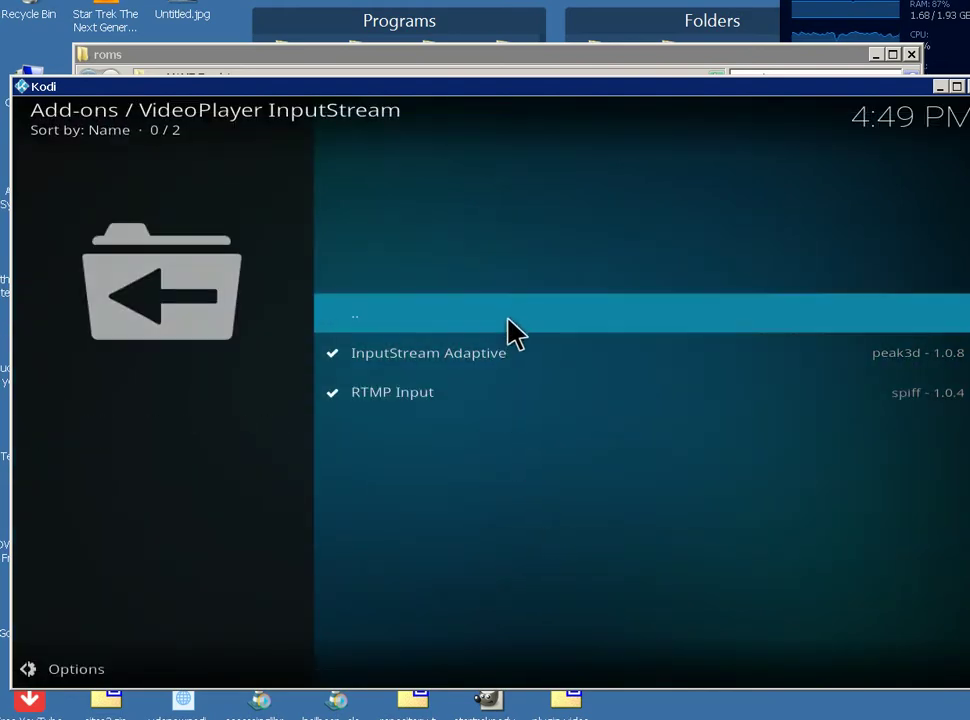
click(509, 319)
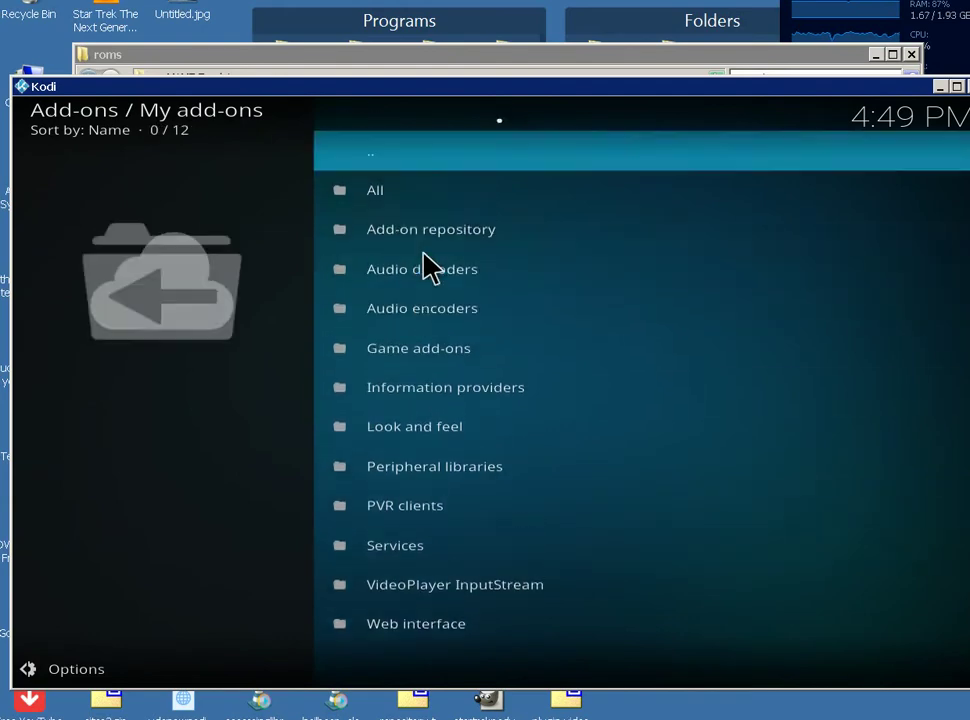
click(454, 176)
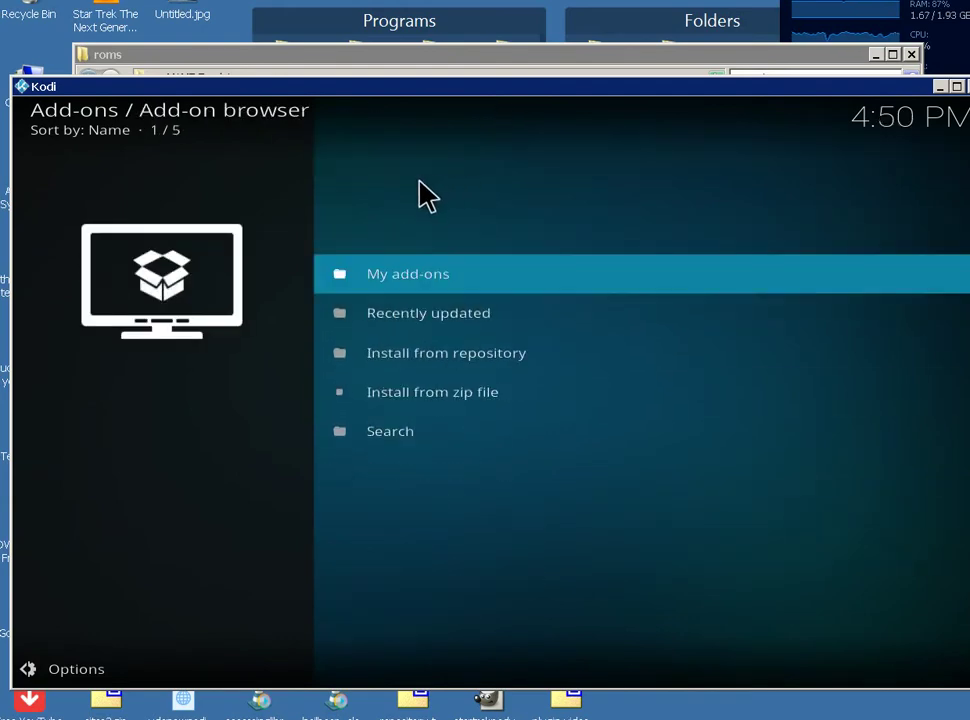
key(Escape)
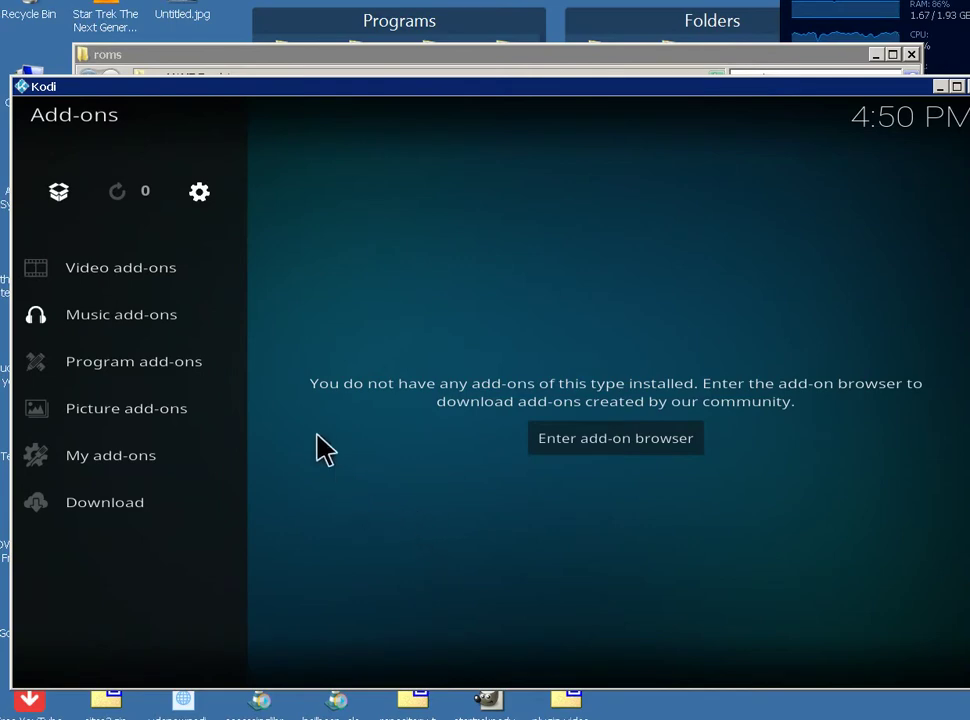
key(Escape)
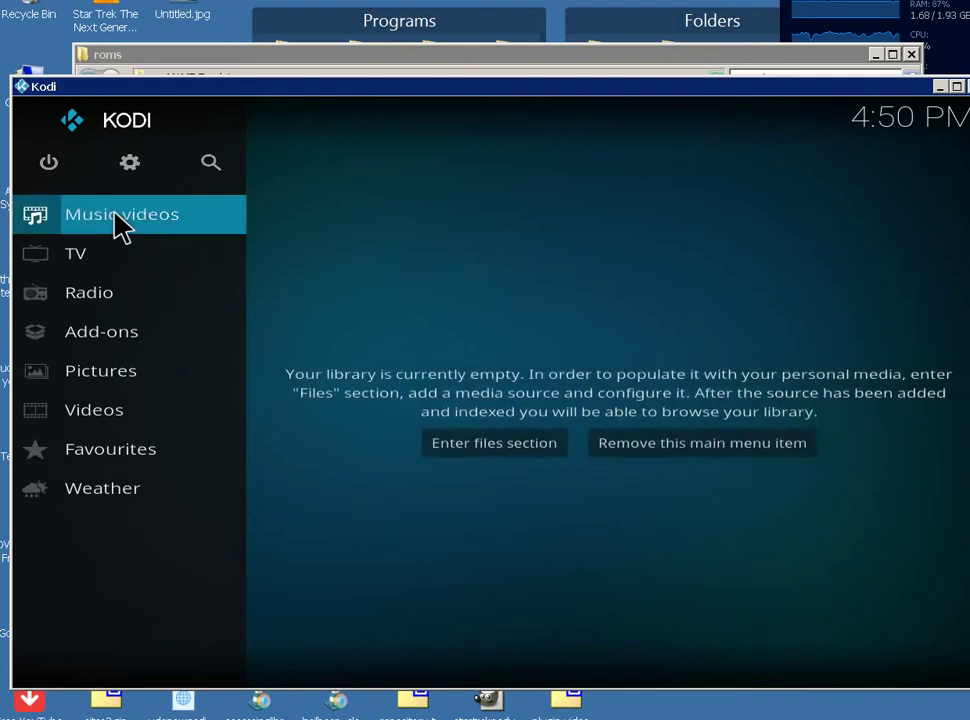
Install plugin.program.advanced.launcher-master.zip from the Downloads folder on drive C and return to the home screen
click(119, 322)
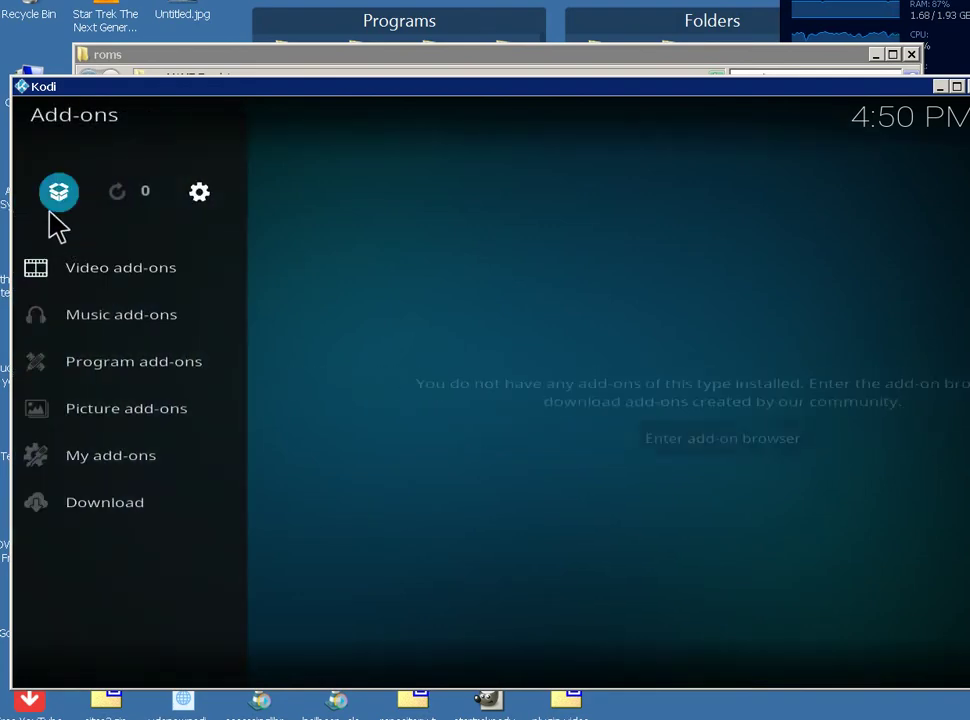
click(58, 196)
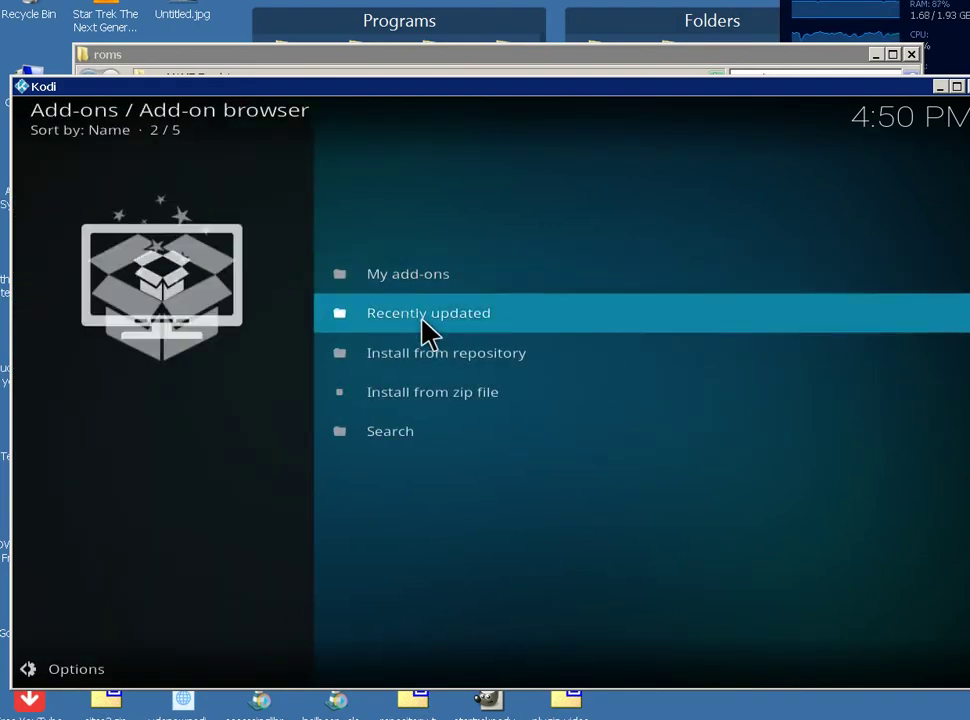
click(462, 400)
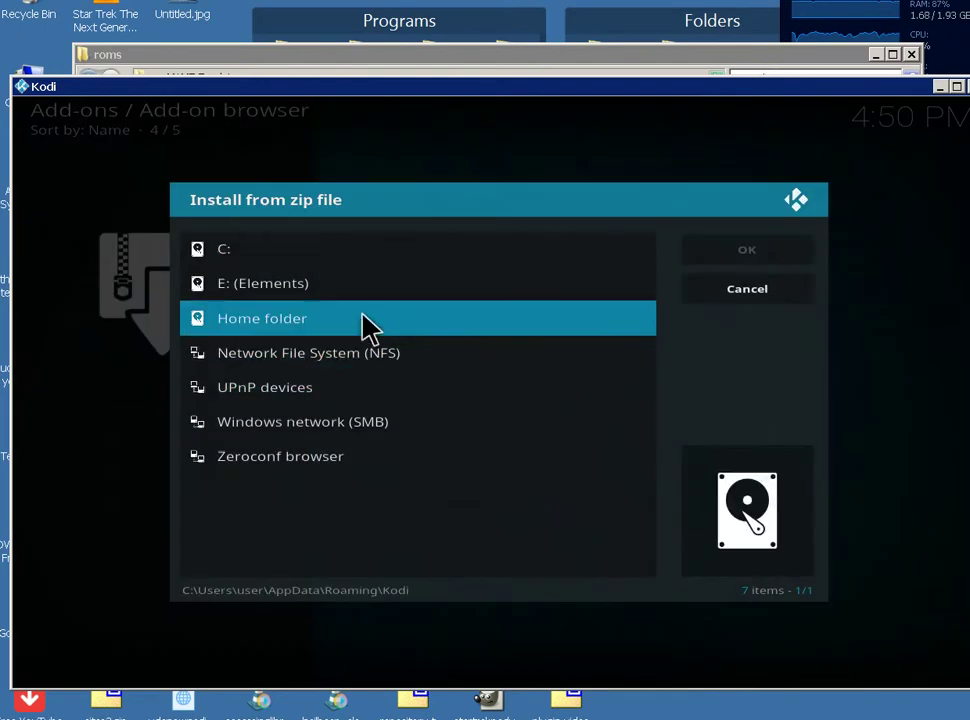
click(355, 262)
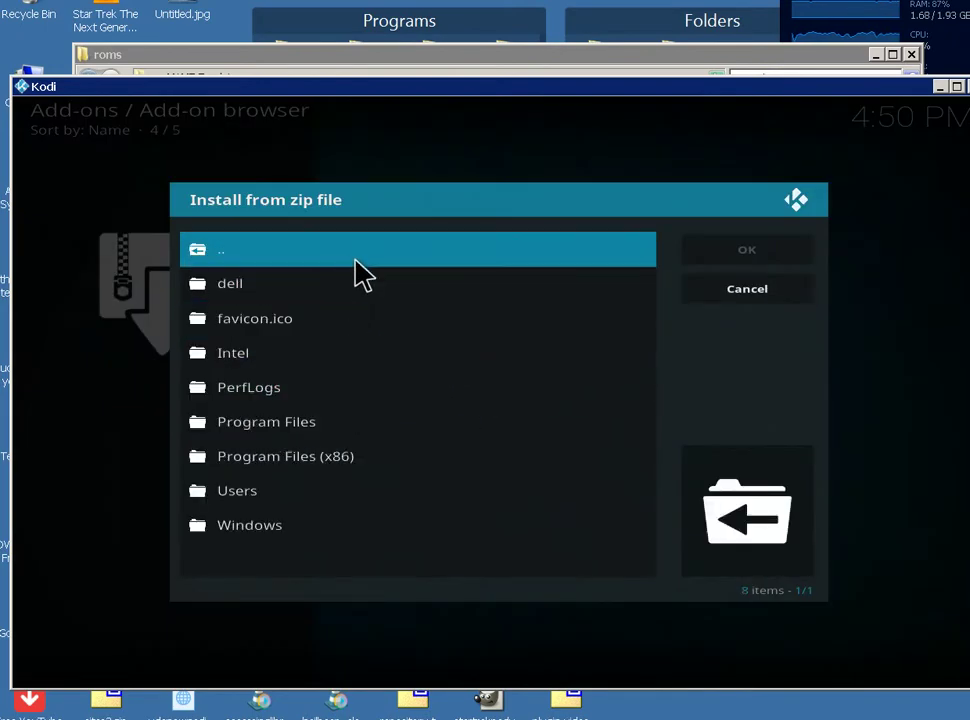
click(325, 500)
click(345, 320)
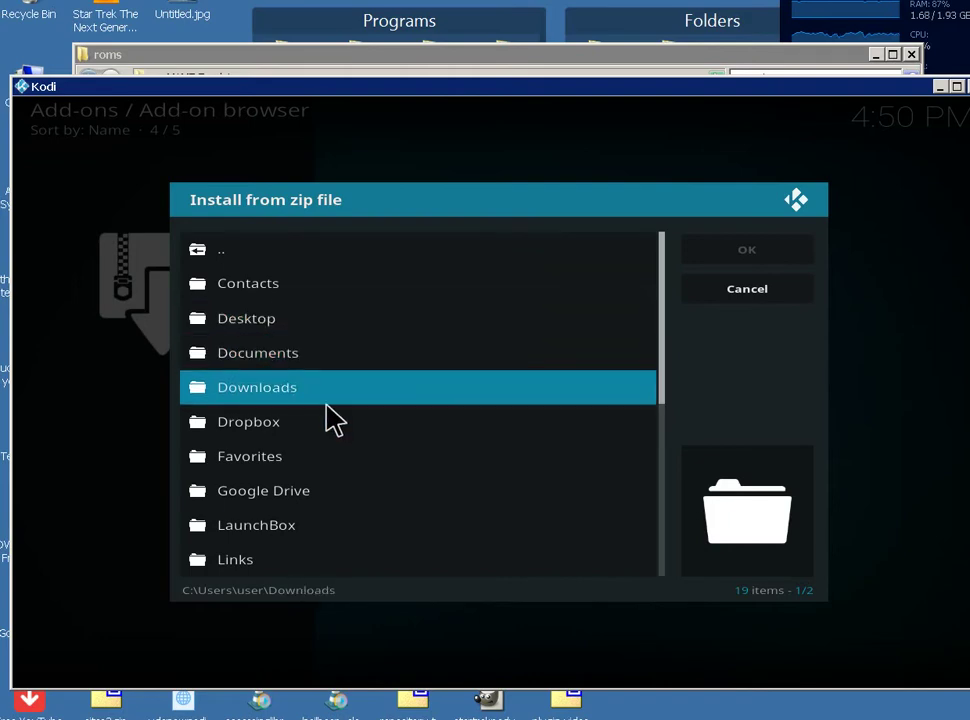
click(336, 393)
scroll(445, 405, down, 7)
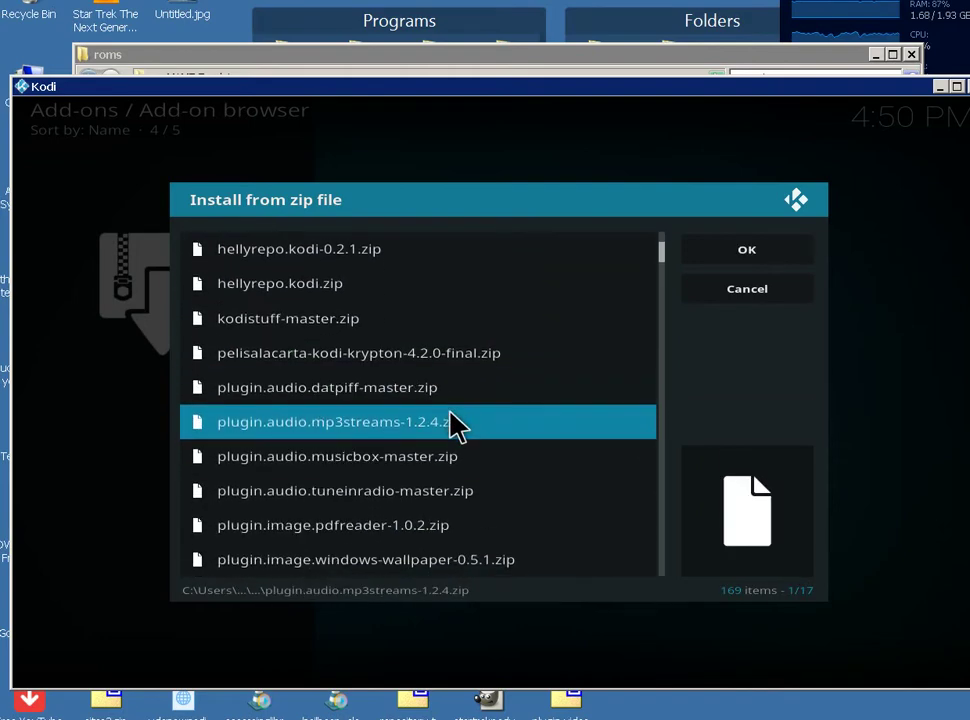
scroll(455, 420, down, 3)
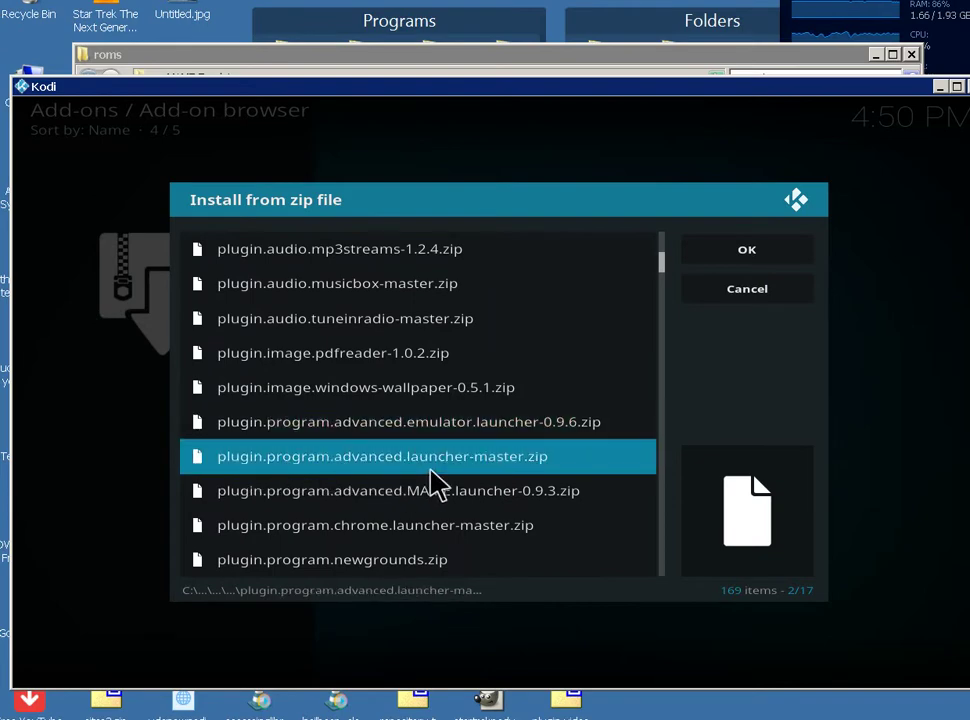
click(492, 465)
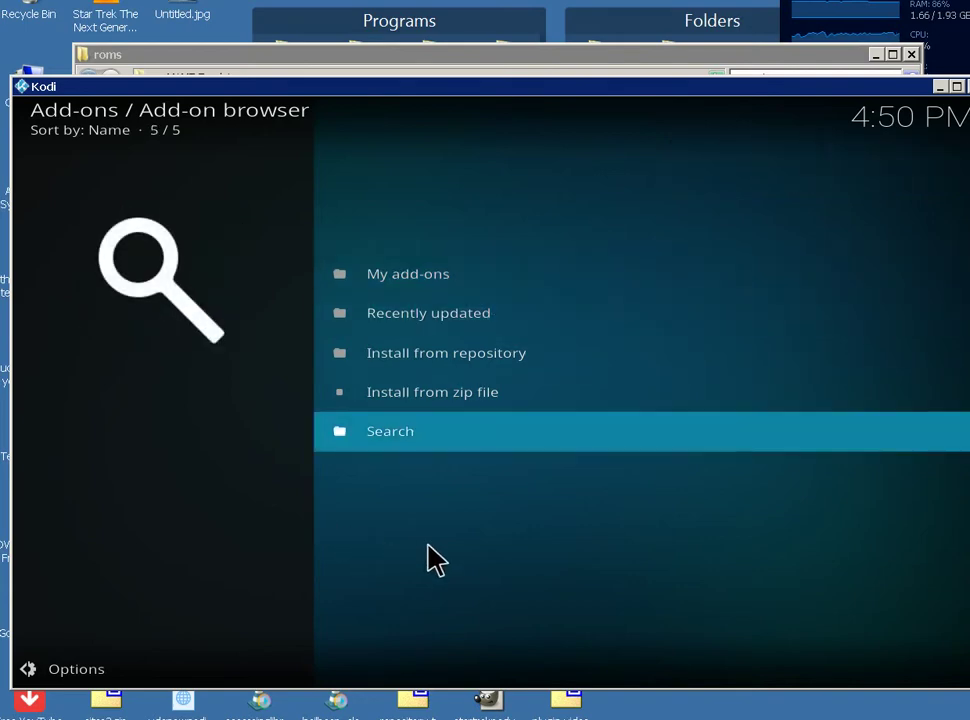
key(Return)
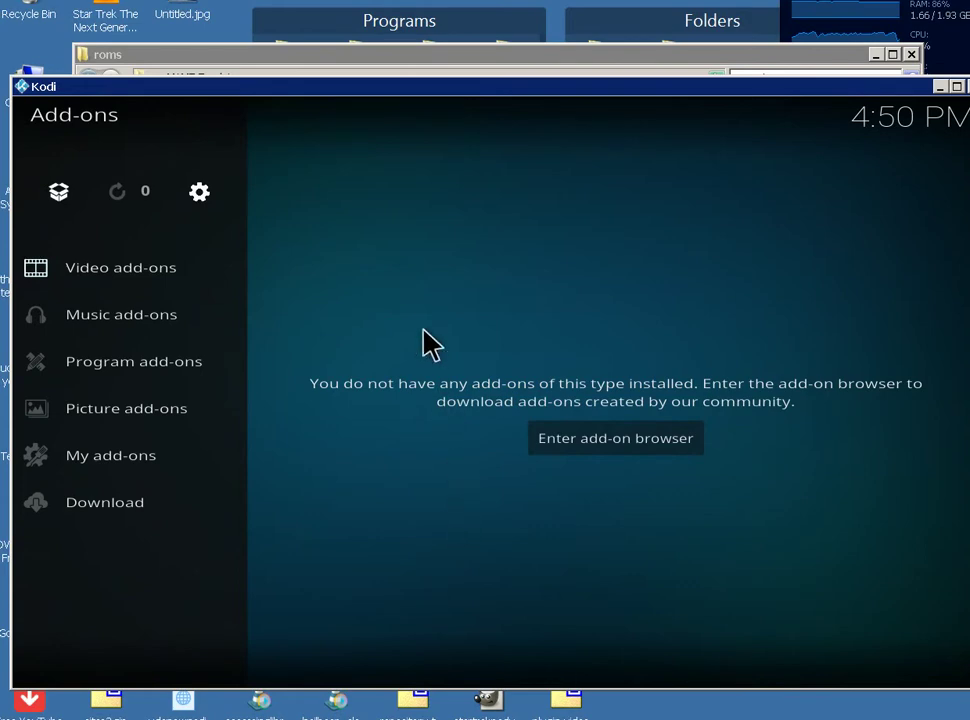
key(Escape)
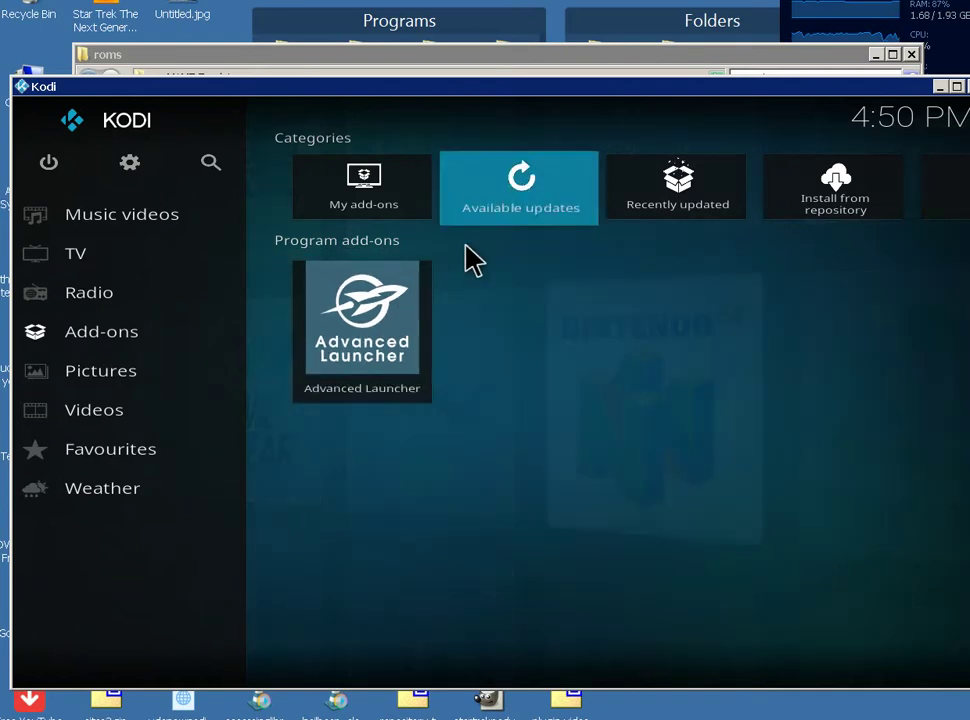
In Advanced Launcher's Data & Infos settings, set the collecting method to Scrapers with Automatic import mode and the scraper source to arcadeHITS
right_click(404, 352)
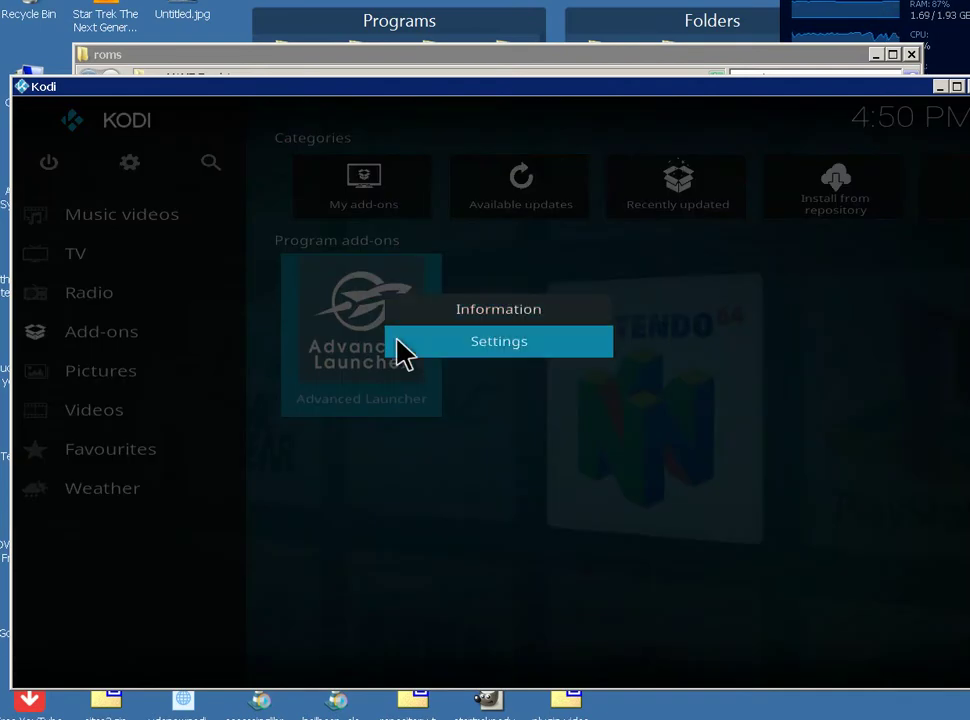
click(498, 349)
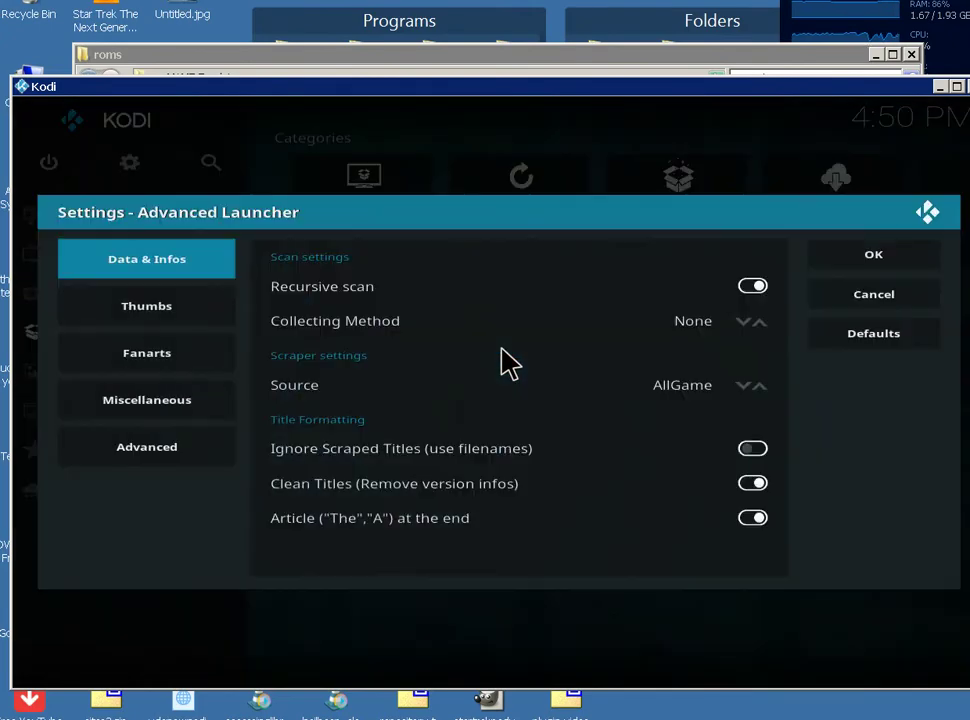
mouse_move(225, 428)
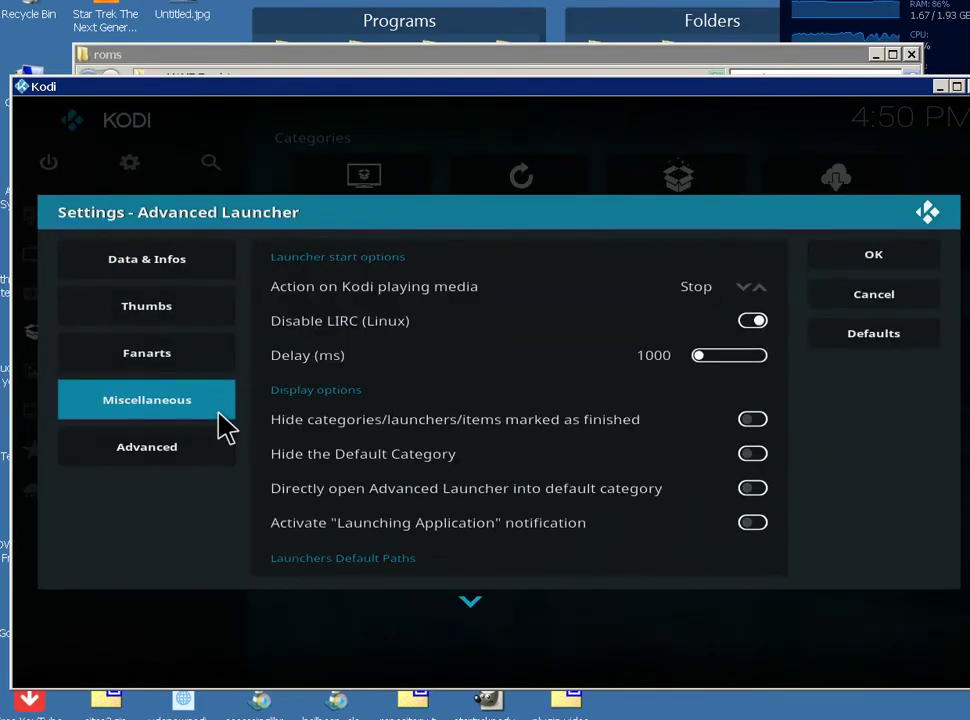
mouse_move(199, 266)
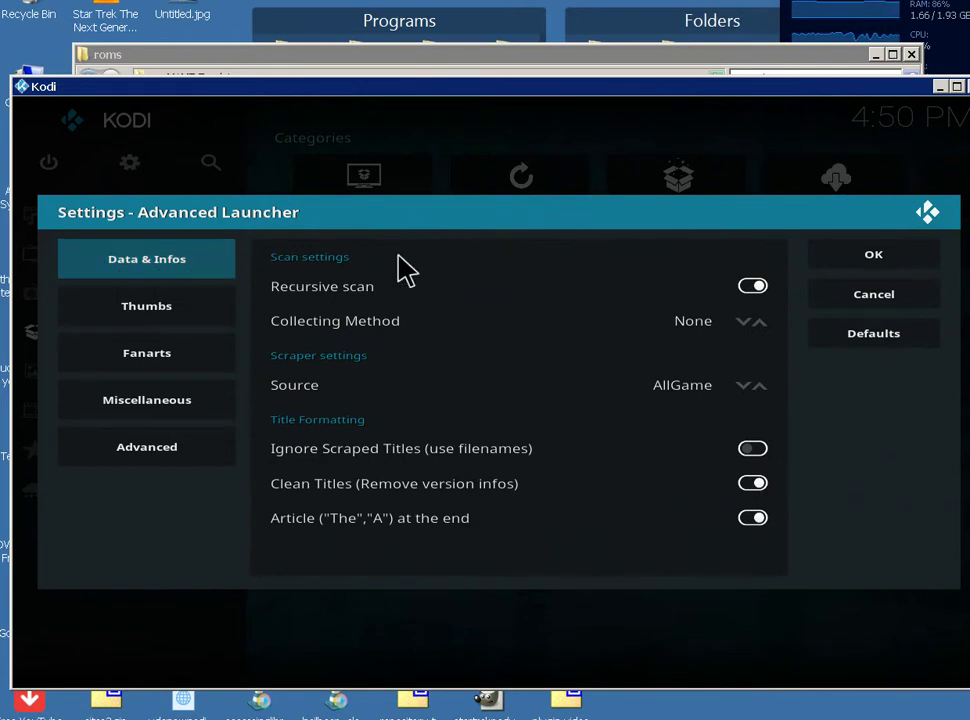
click(759, 323)
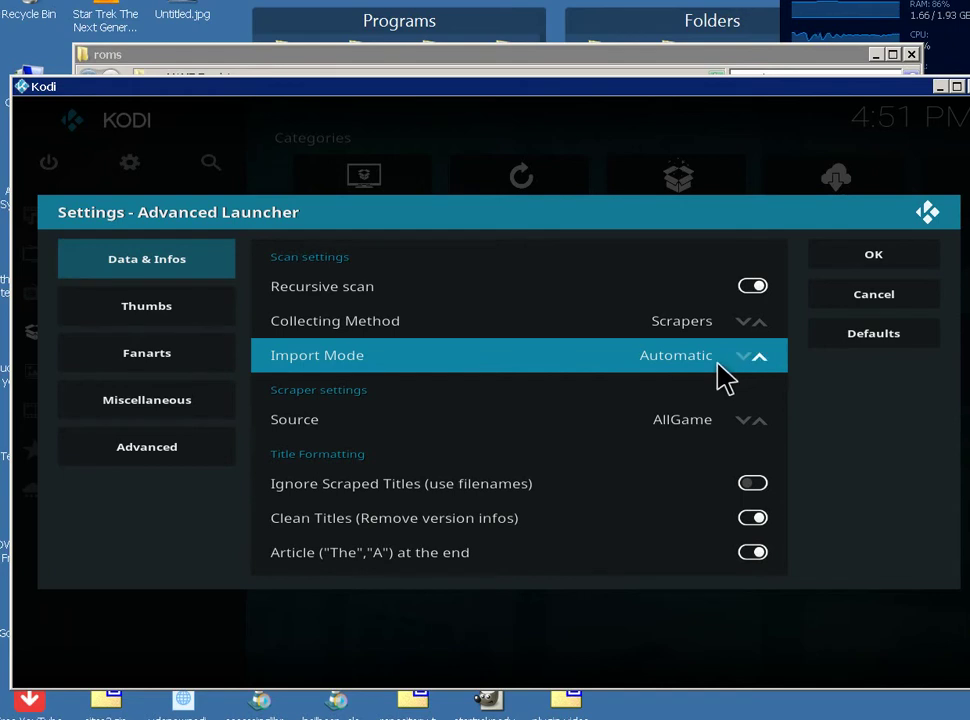
click(759, 421)
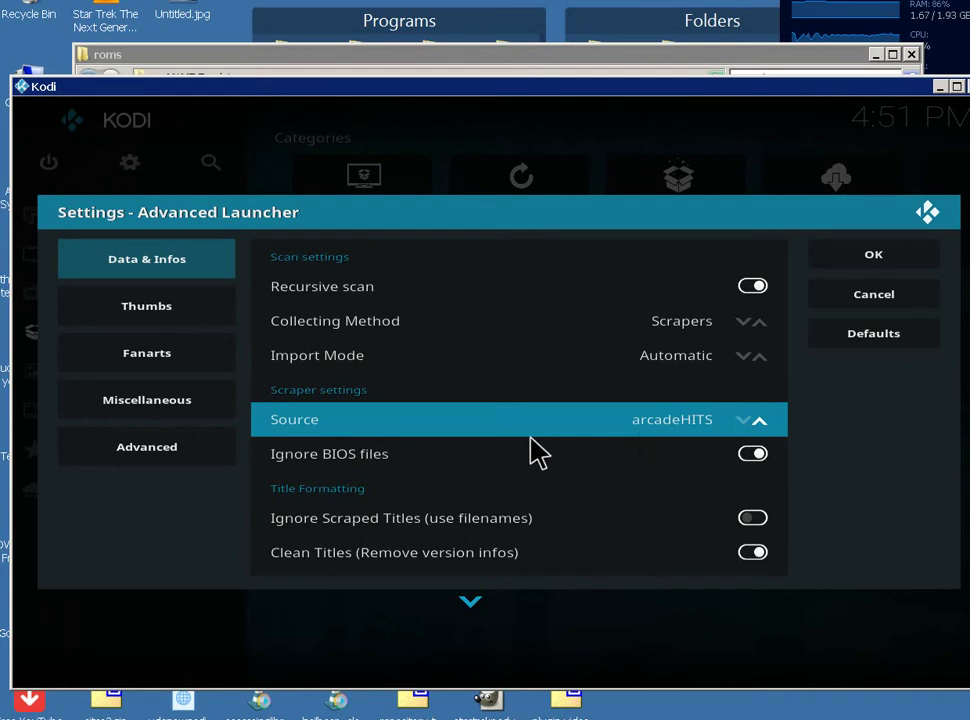
scroll(535, 452, down, 1)
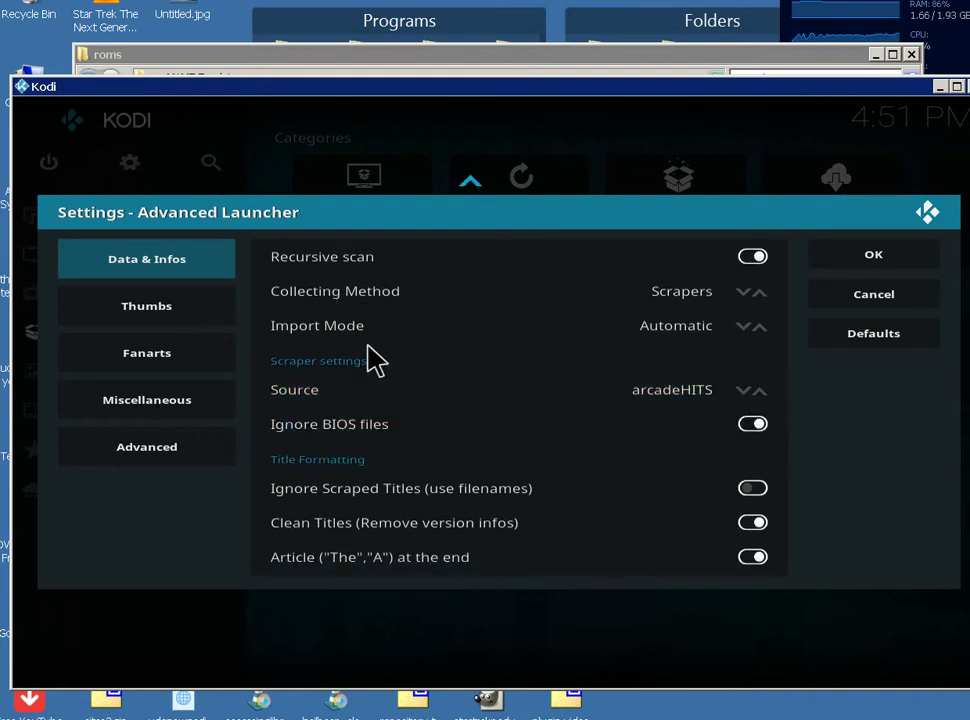
In the Thumbs settings, set the collecting method to Scrapers with Automatic import mode and the scraper source to arcadeHITS
mouse_move(232, 322)
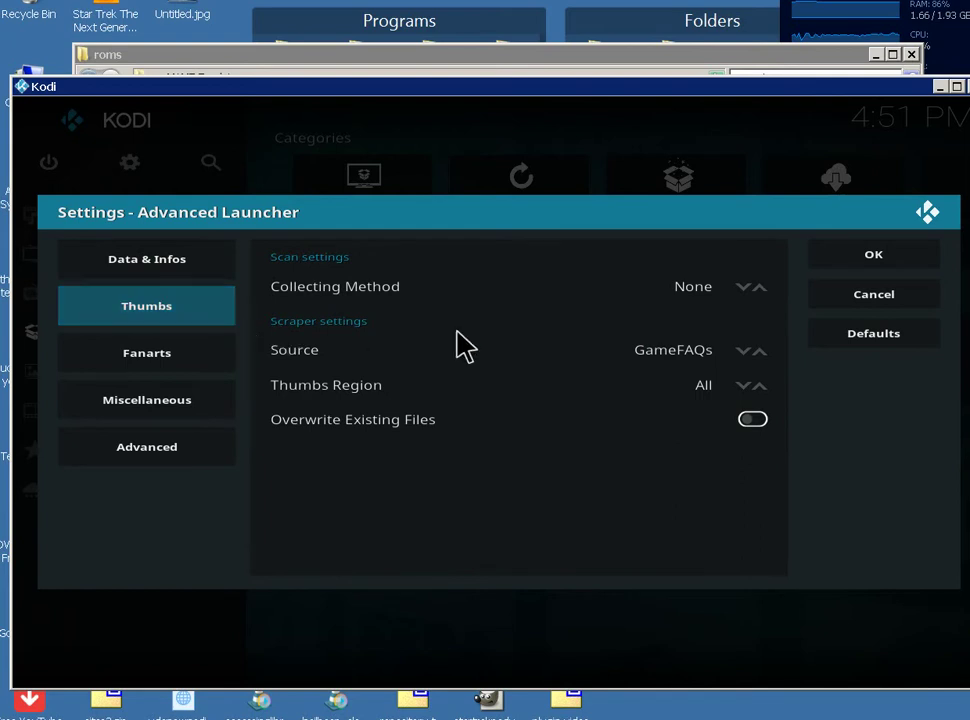
click(759, 287)
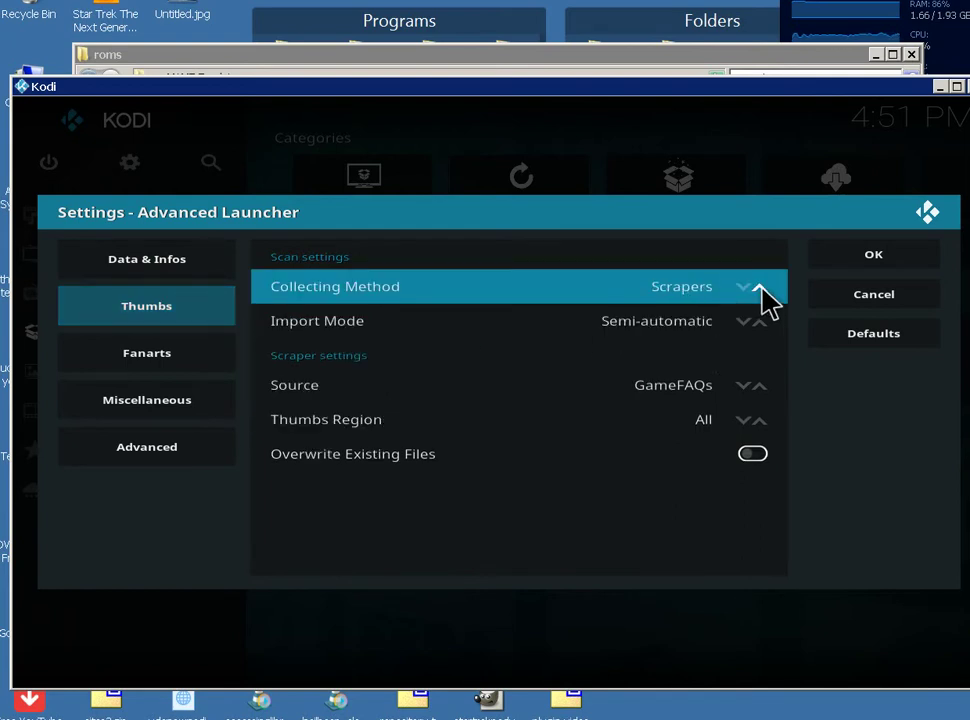
click(759, 386)
click(759, 386)
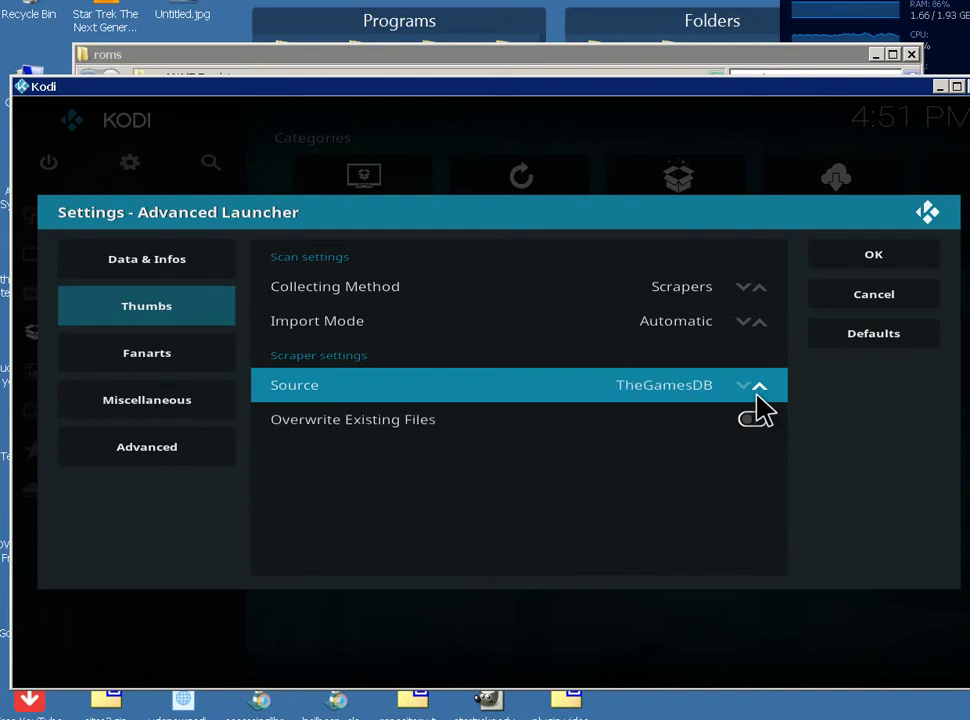
click(759, 386)
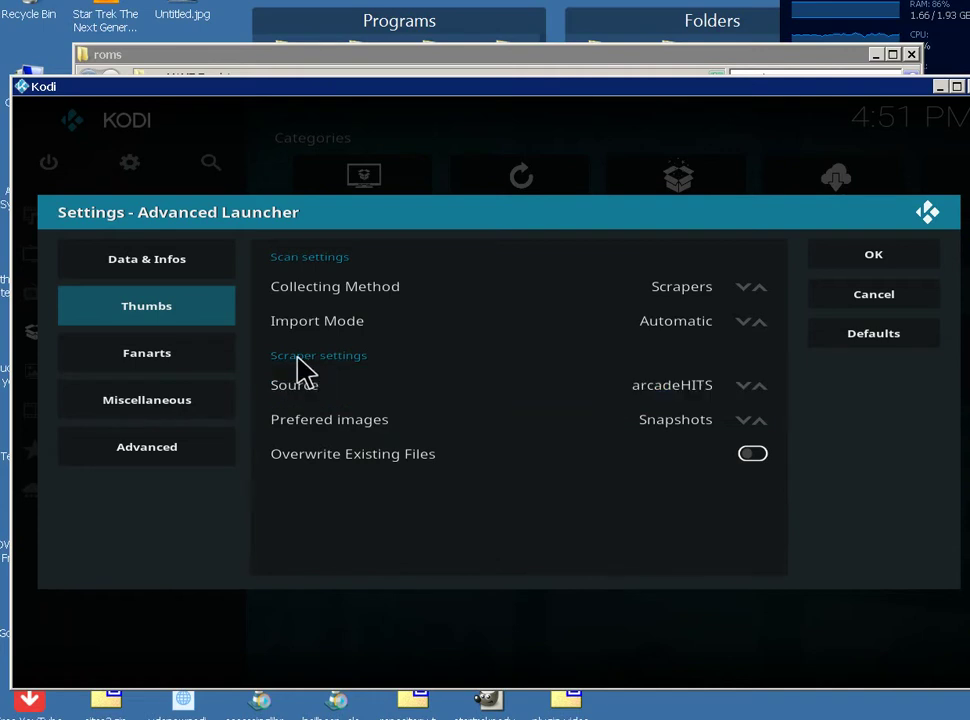
In the Fanarts settings, set the collecting method to Scrapers with Automatic import mode and the scraper source to arcadeHITS
click(193, 368)
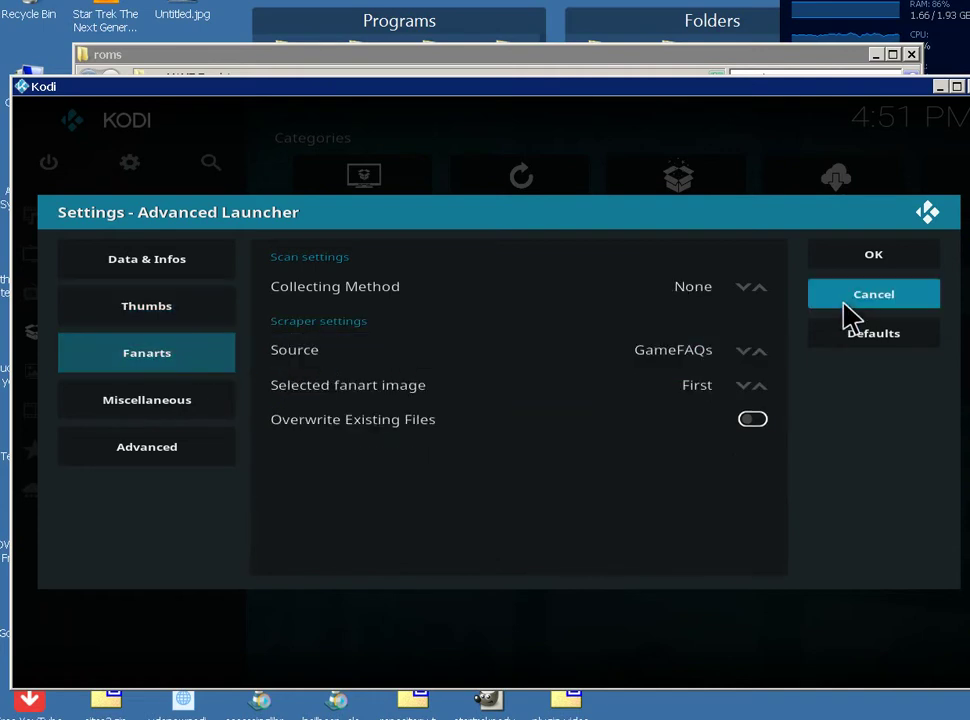
click(758, 288)
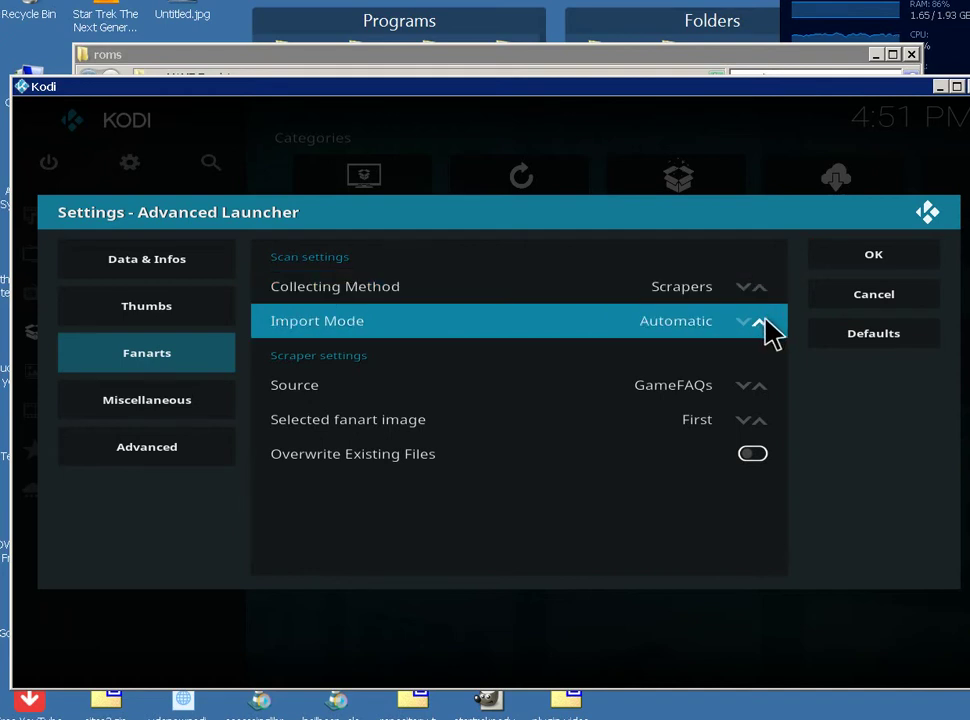
click(759, 387)
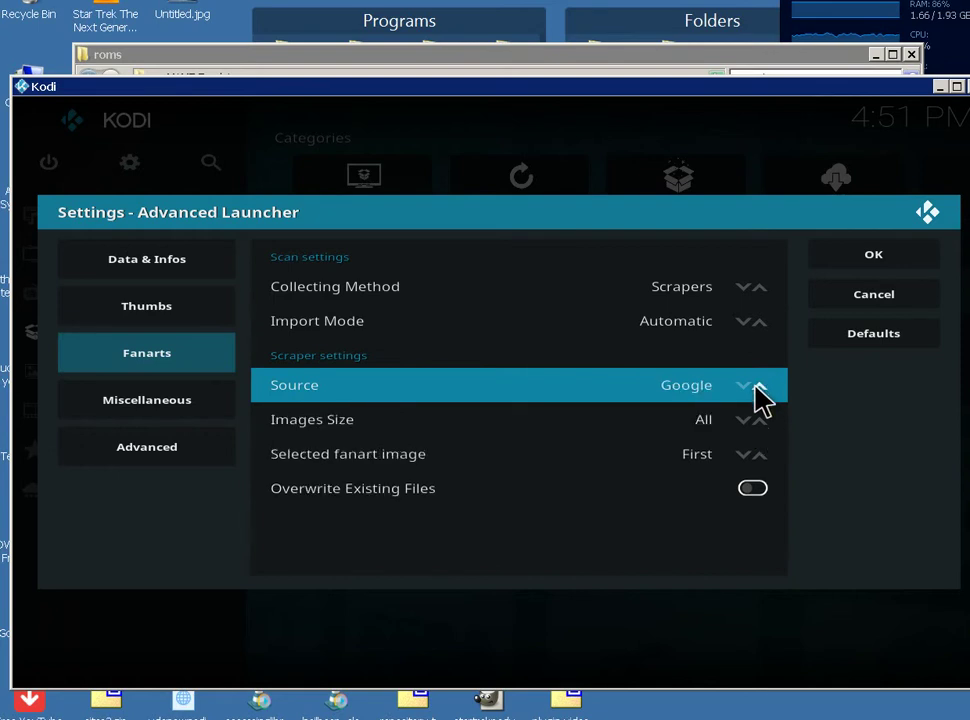
click(759, 387)
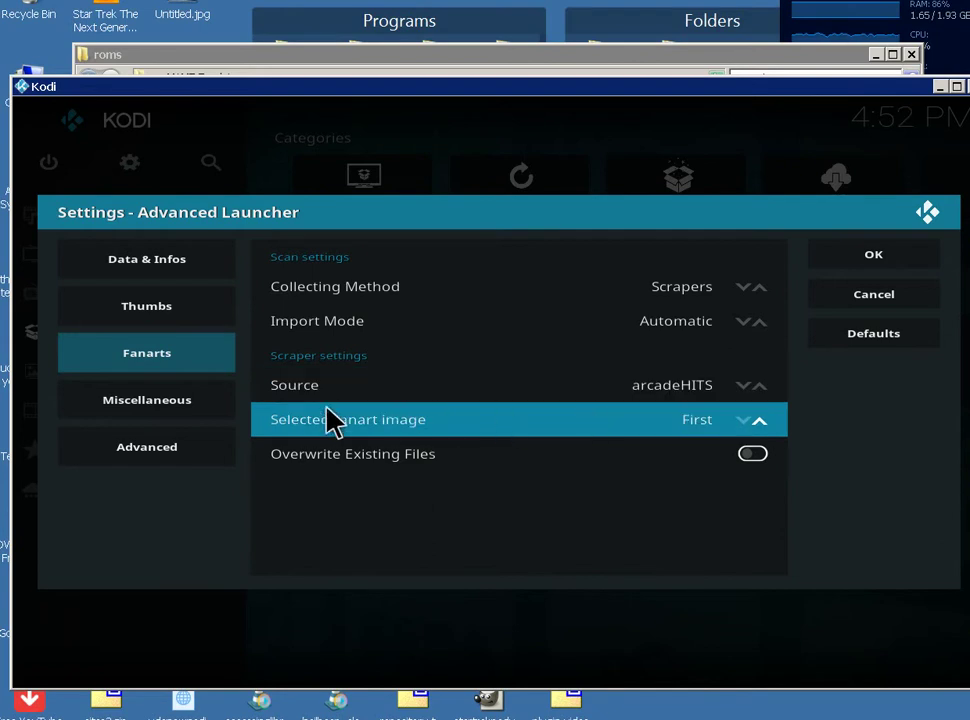
In the Miscellaneous settings, set the launchers' default path for thumbs images to the Desktop folder MAME Emulator\roms\thumb on drive C
mouse_move(158, 418)
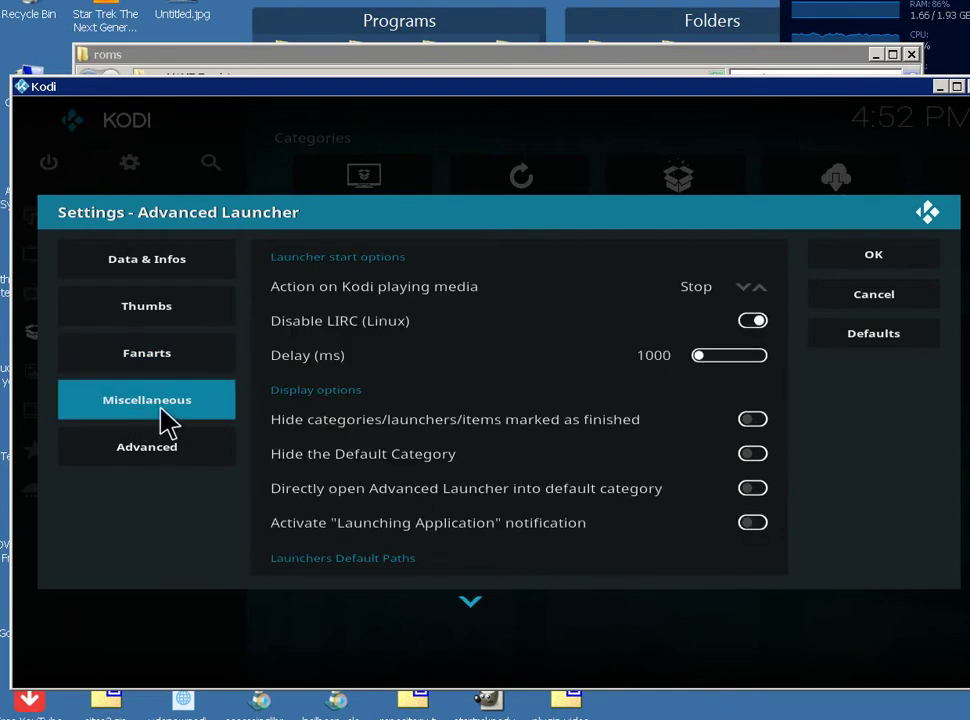
scroll(638, 418, down, 1)
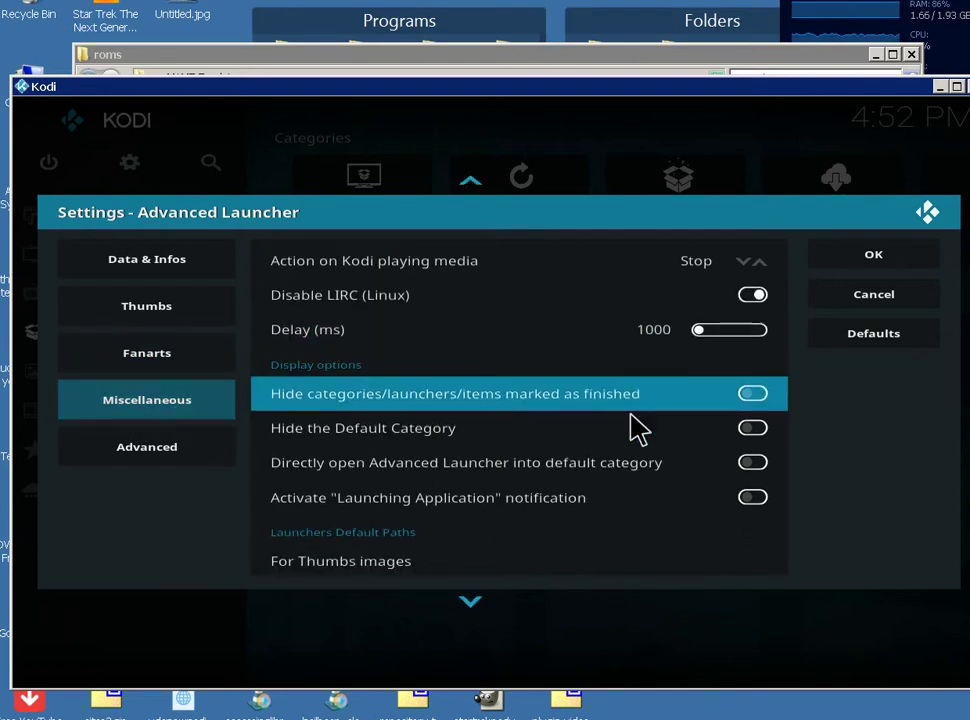
scroll(595, 471, down, 2)
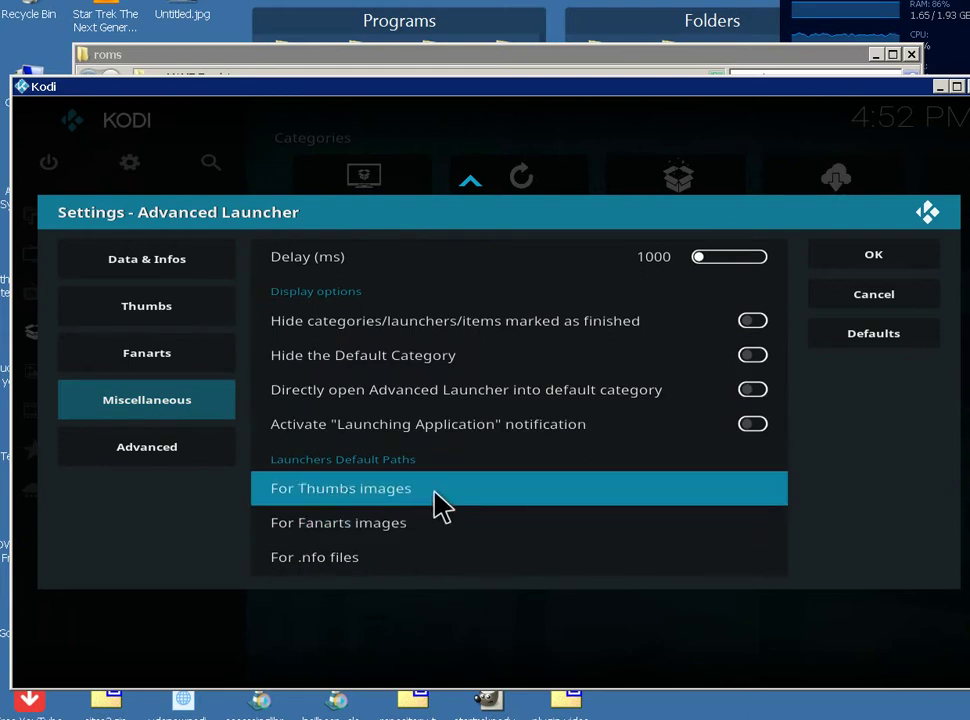
click(622, 493)
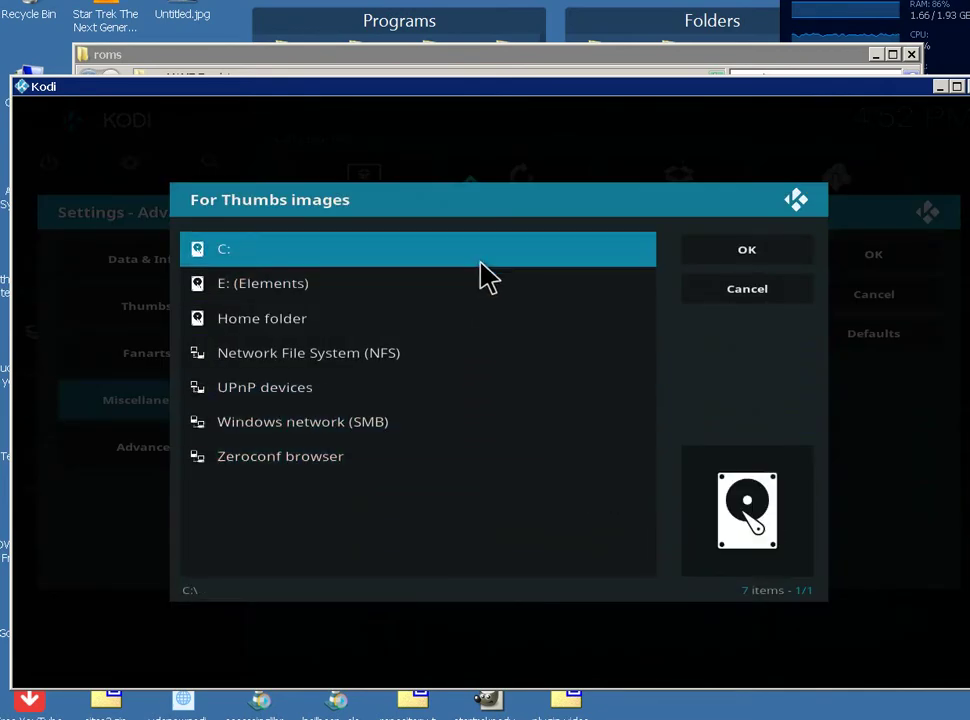
click(481, 264)
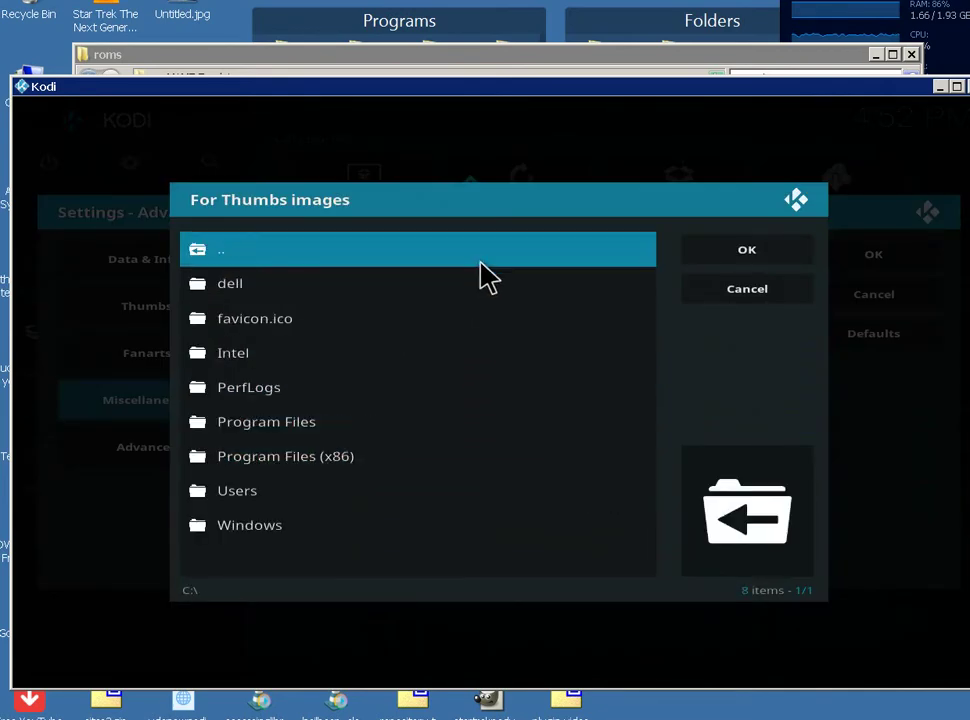
click(447, 492)
click(440, 343)
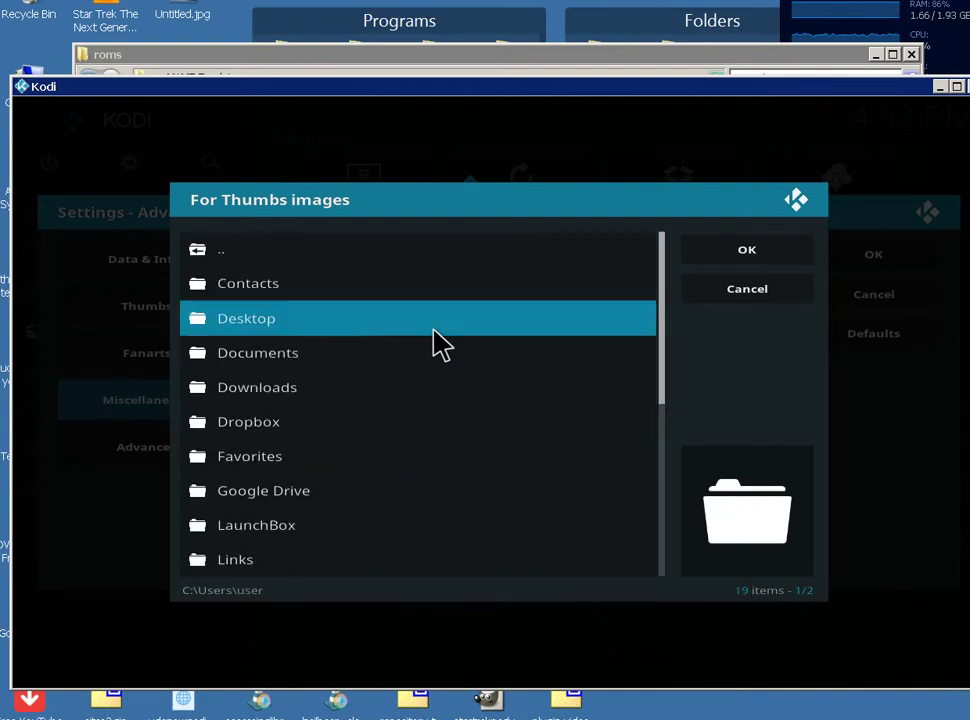
click(461, 329)
scroll(556, 411, down, 5)
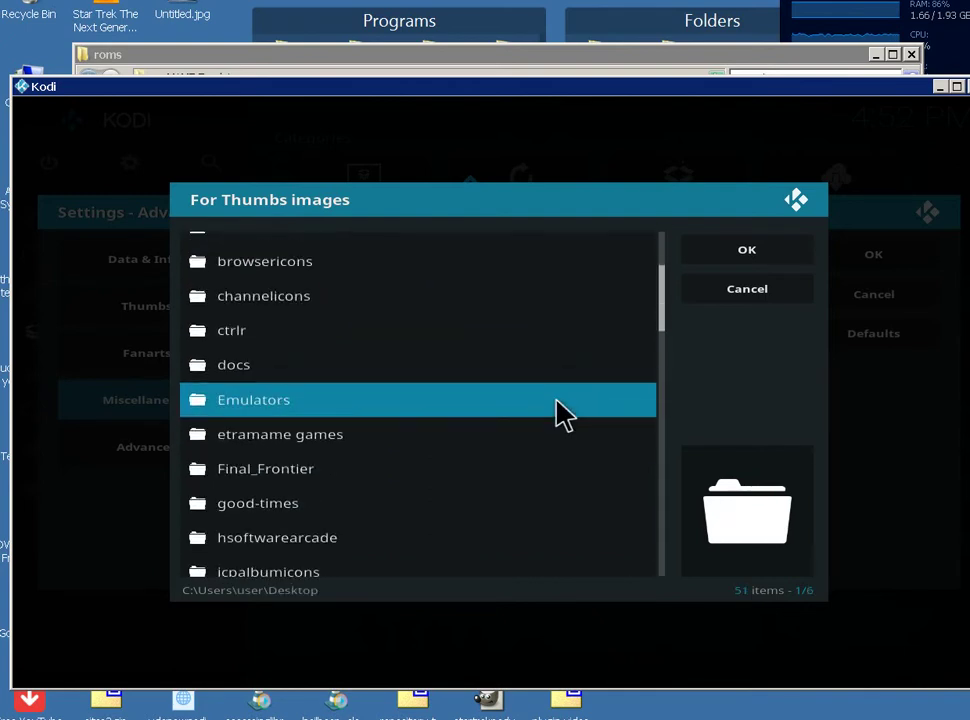
scroll(530, 440, down, 8)
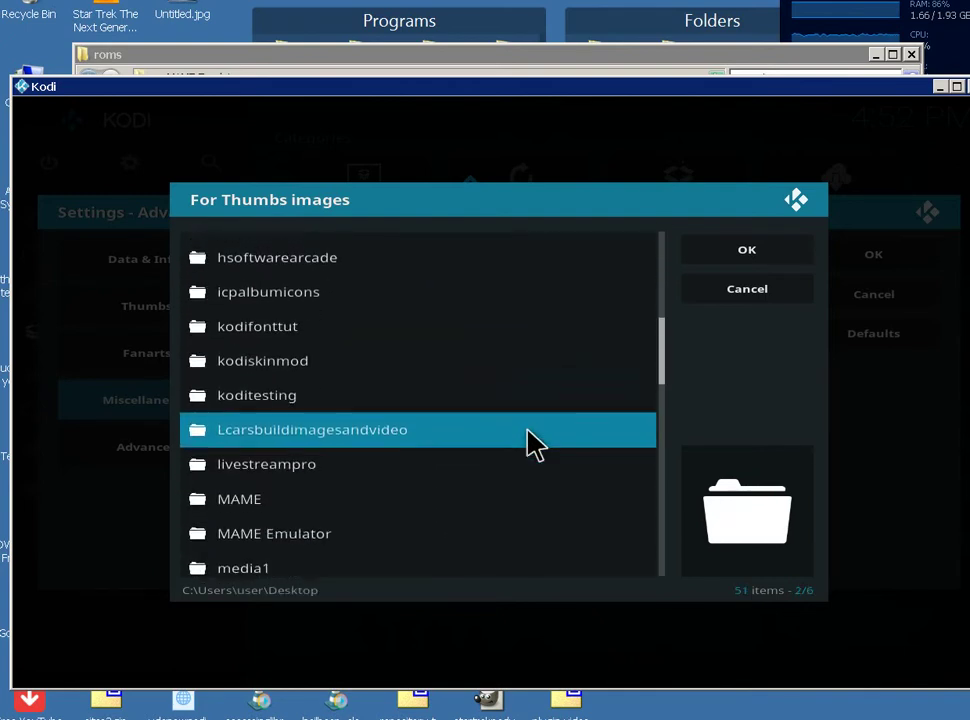
scroll(530, 440, down, 4)
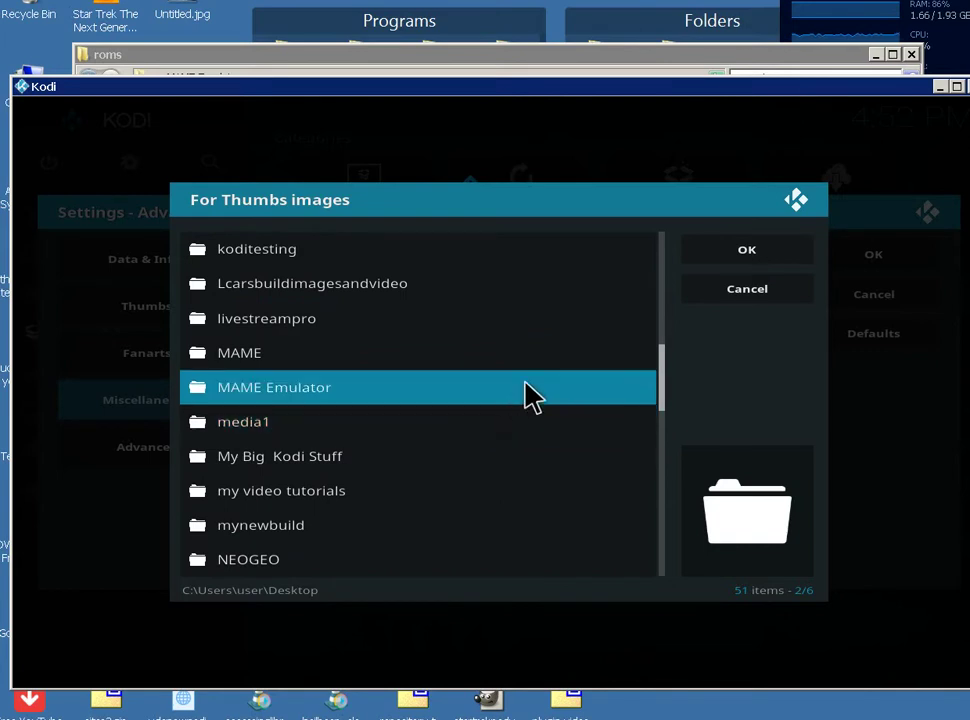
click(524, 387)
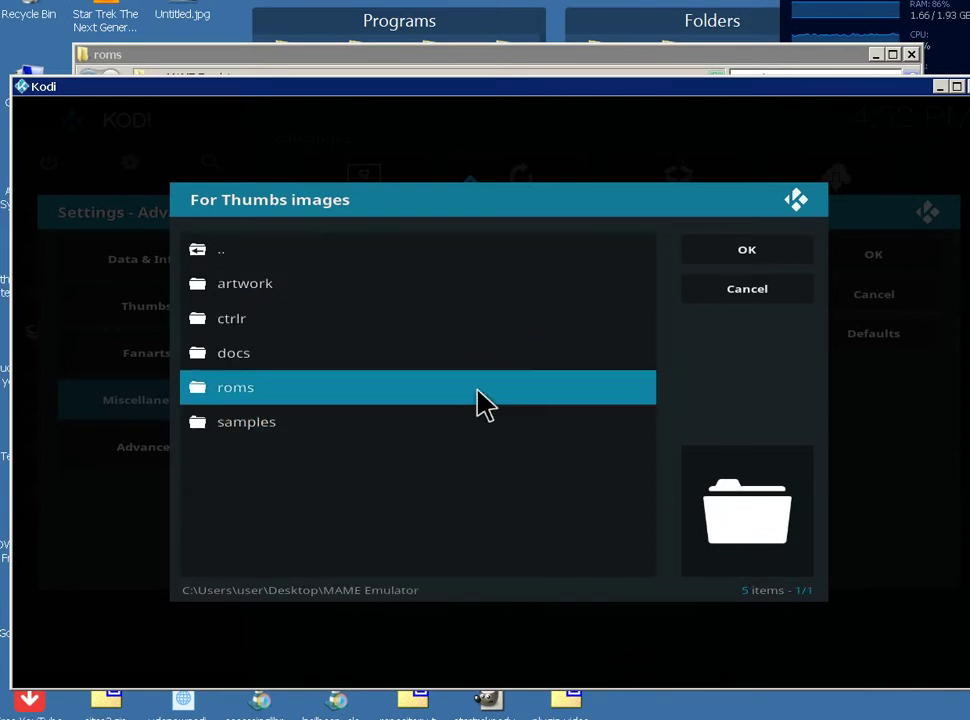
click(480, 396)
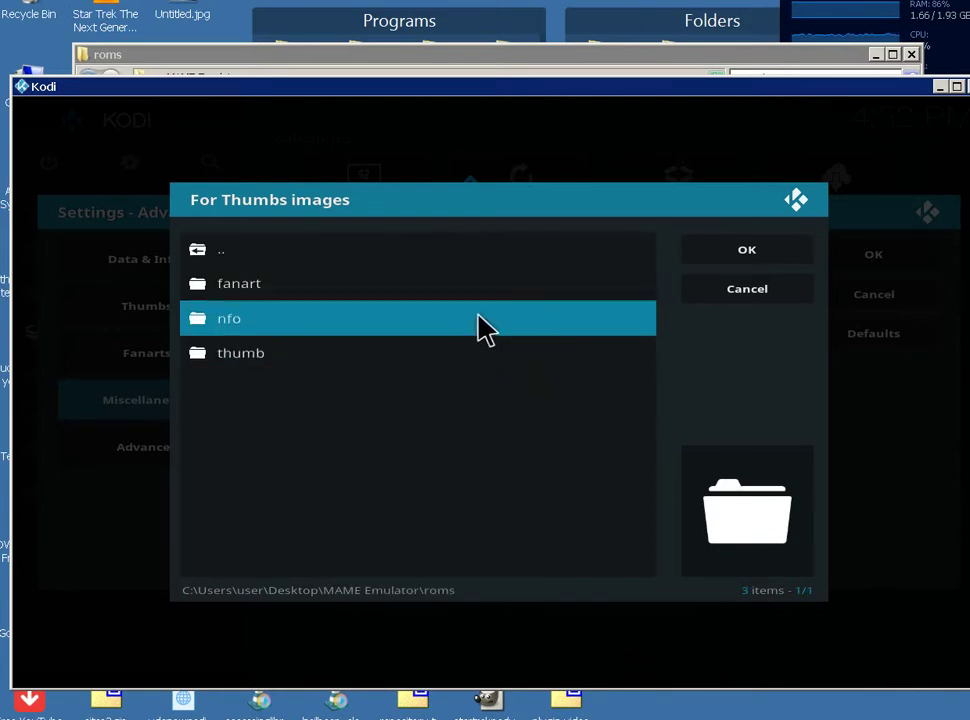
click(497, 368)
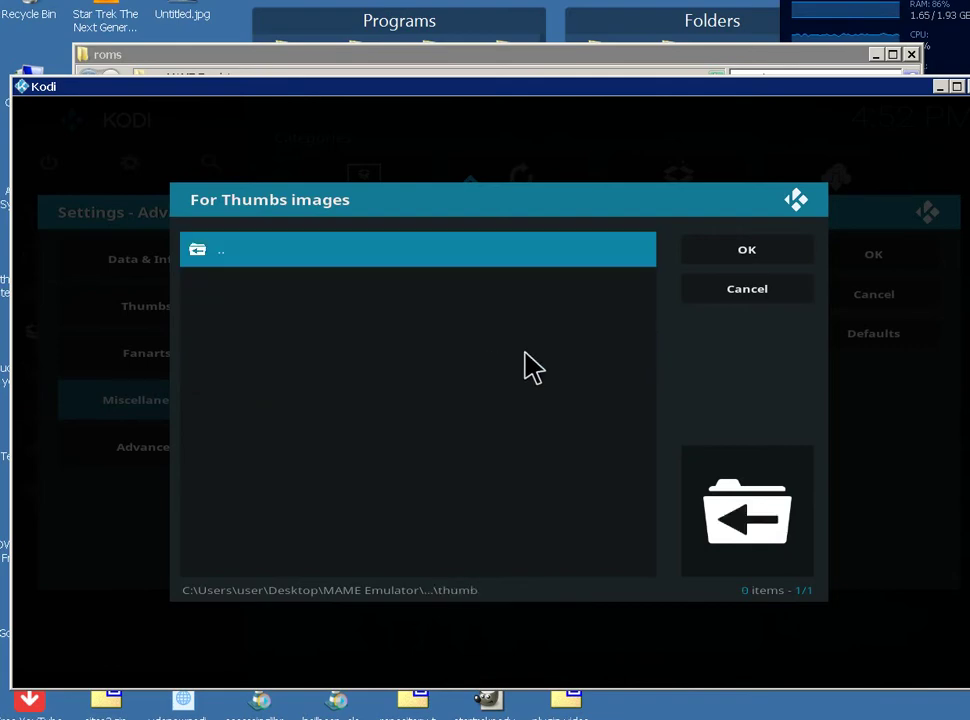
click(747, 250)
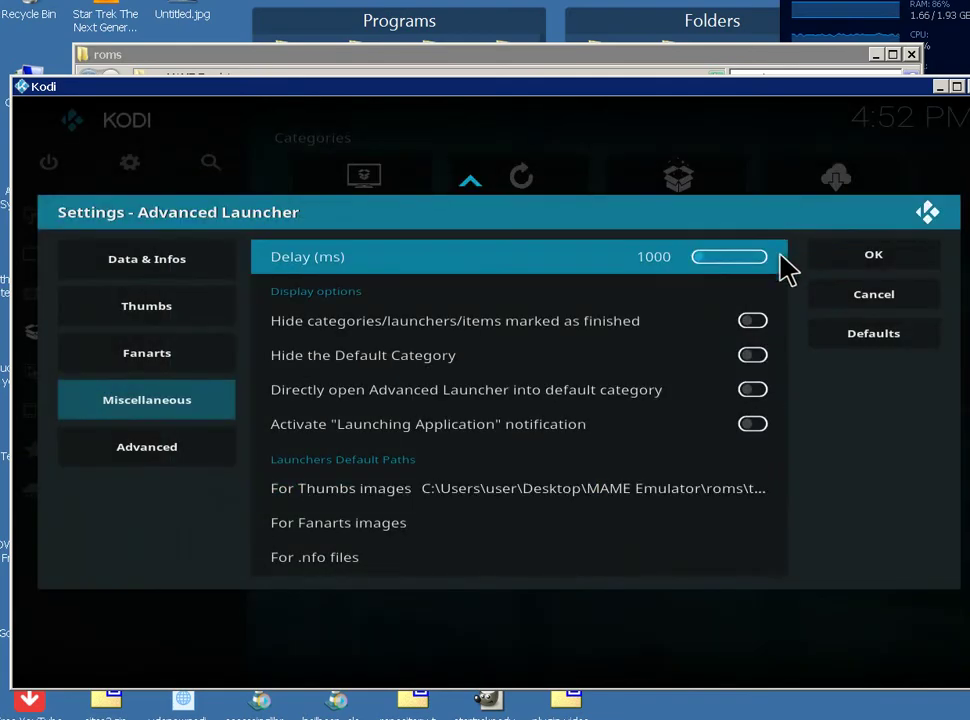
Set the launchers' default path for fanarts images to the Desktop folder MAME Emulator\roms\fanart on drive C
click(523, 533)
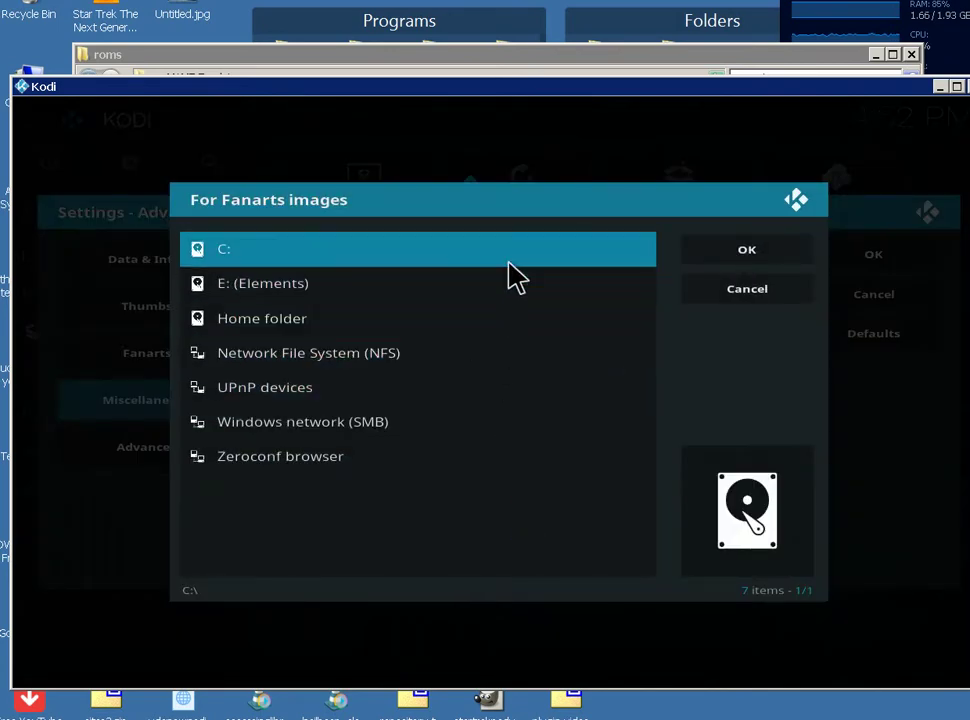
click(508, 263)
click(468, 497)
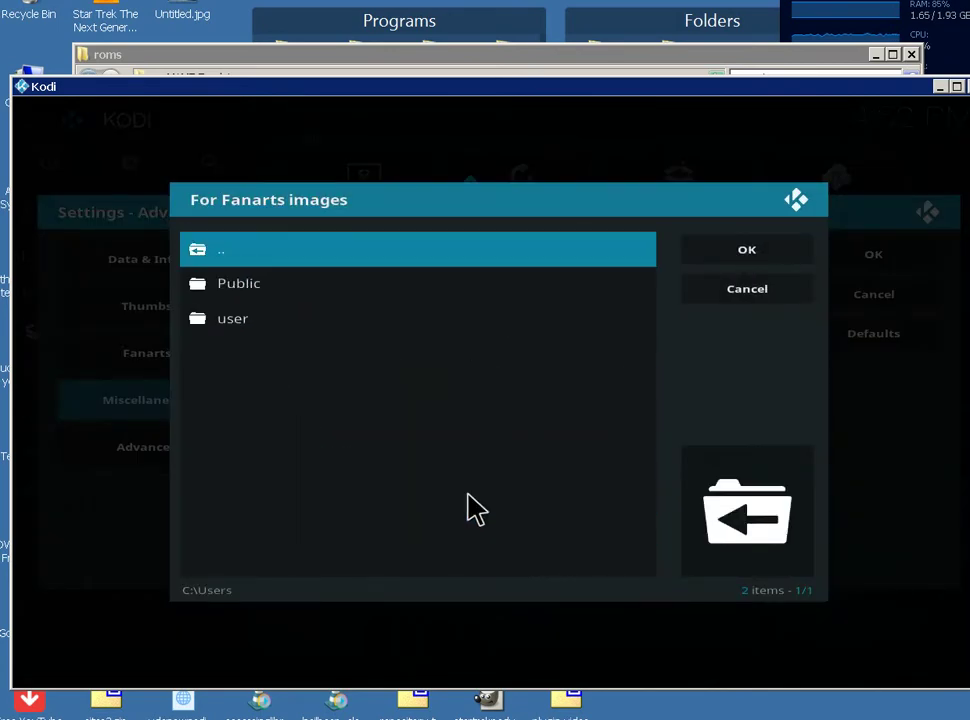
click(489, 322)
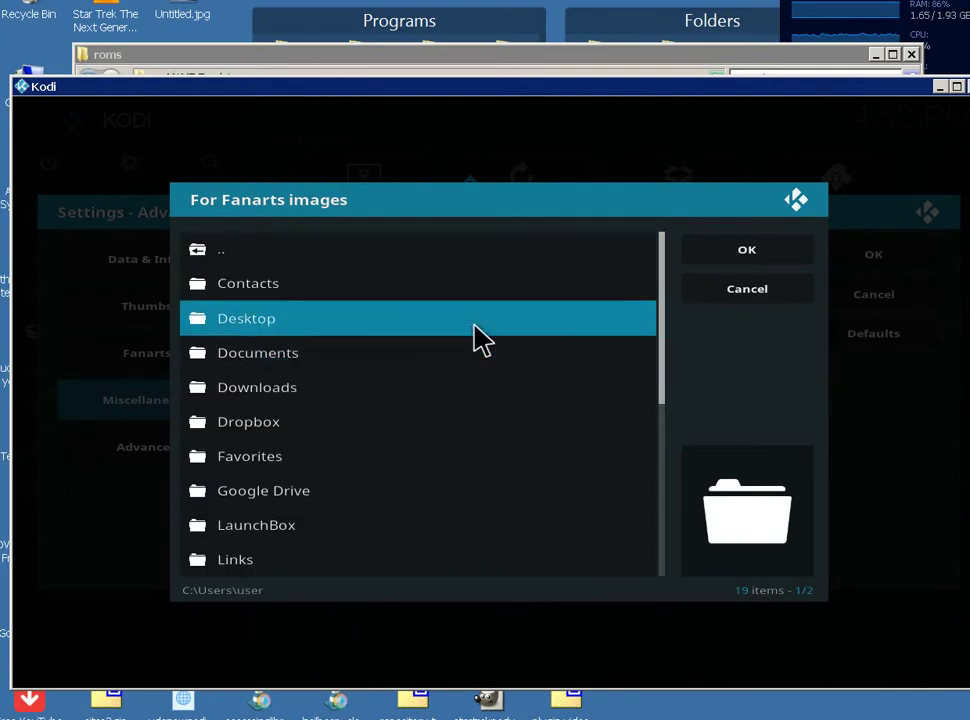
click(475, 324)
scroll(515, 448, down, 9)
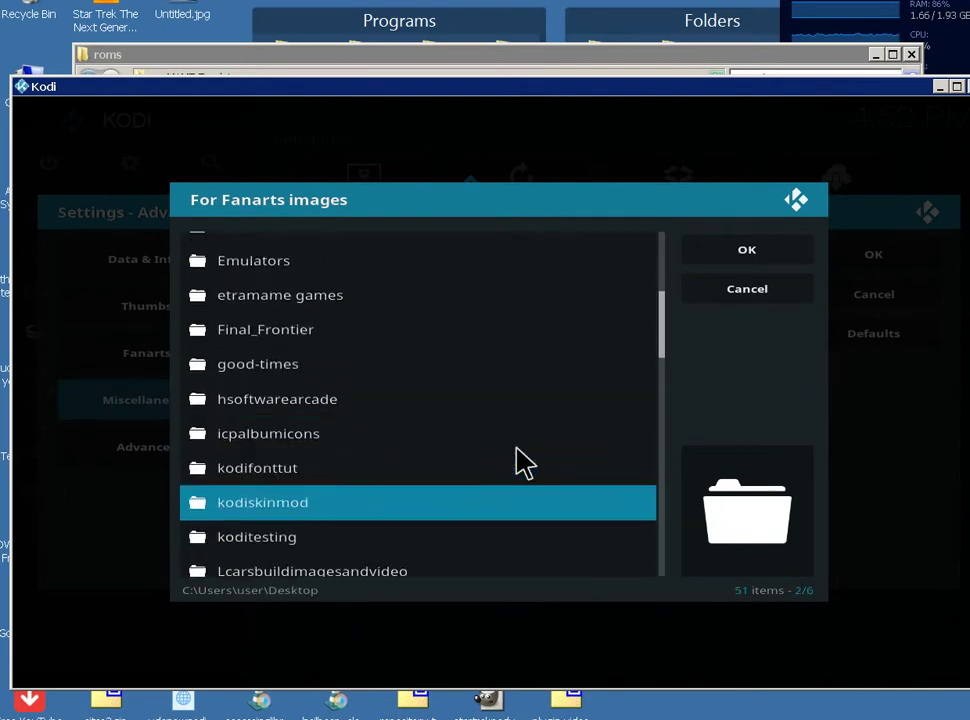
scroll(525, 463, down, 7)
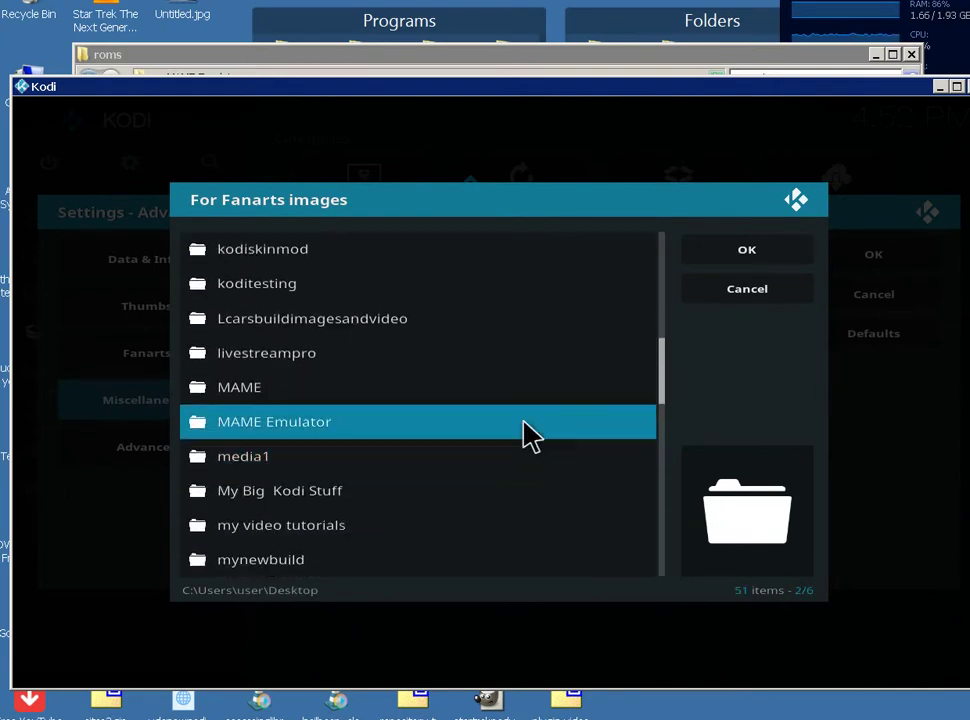
click(522, 420)
click(488, 391)
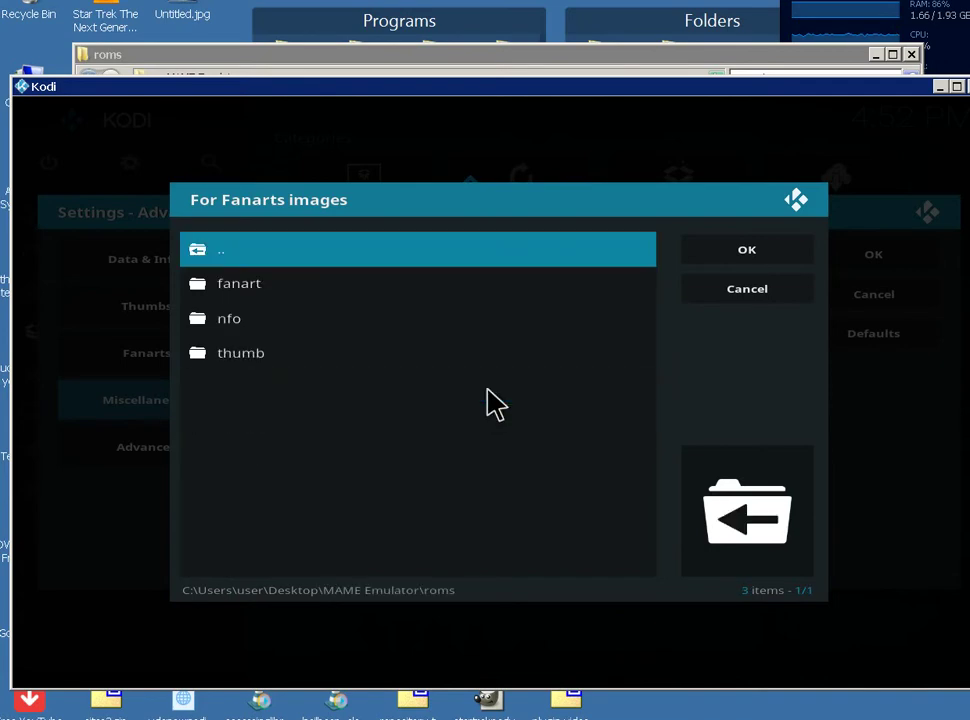
click(487, 290)
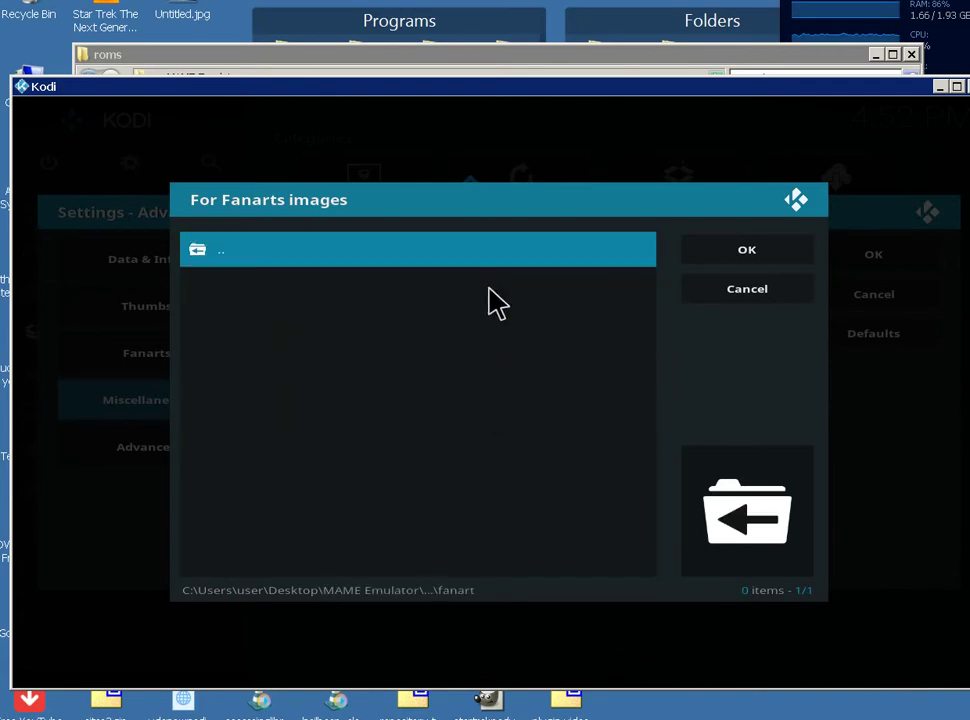
click(755, 252)
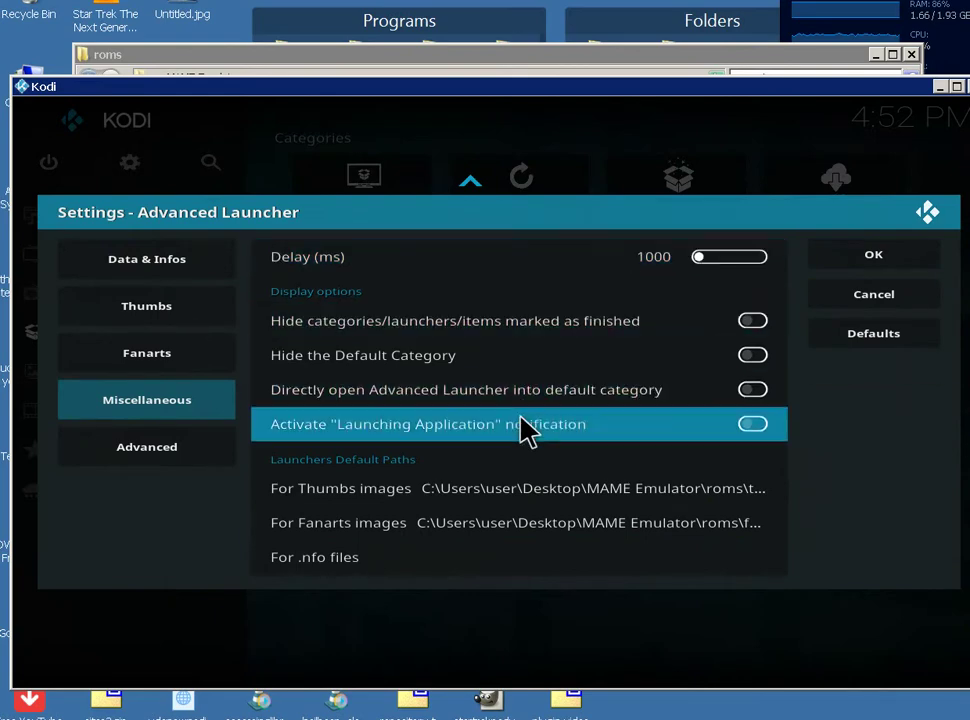
Set the launchers' default path for .nfo files to the Desktop folder MAME Emulator\roms\nfo on drive C and save the add-on settings
click(532, 555)
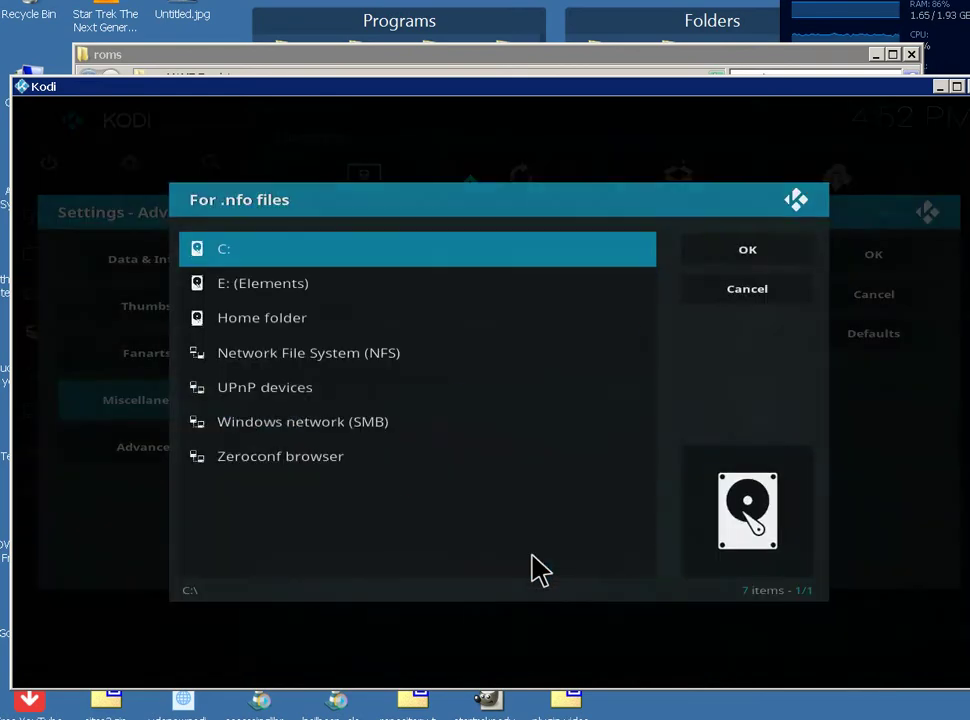
click(559, 258)
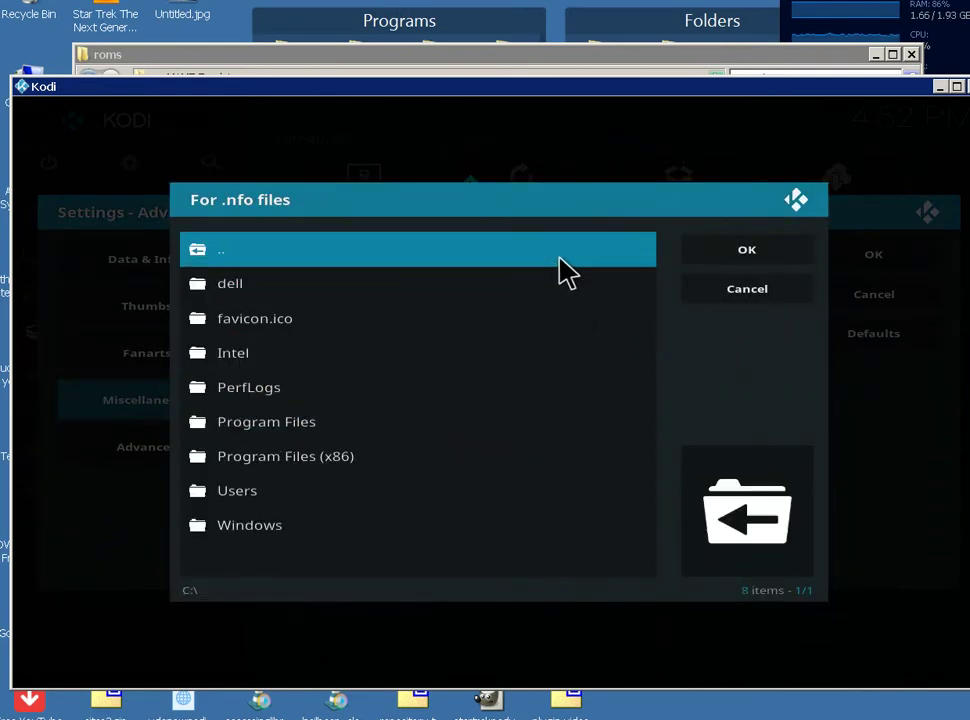
click(478, 495)
click(492, 293)
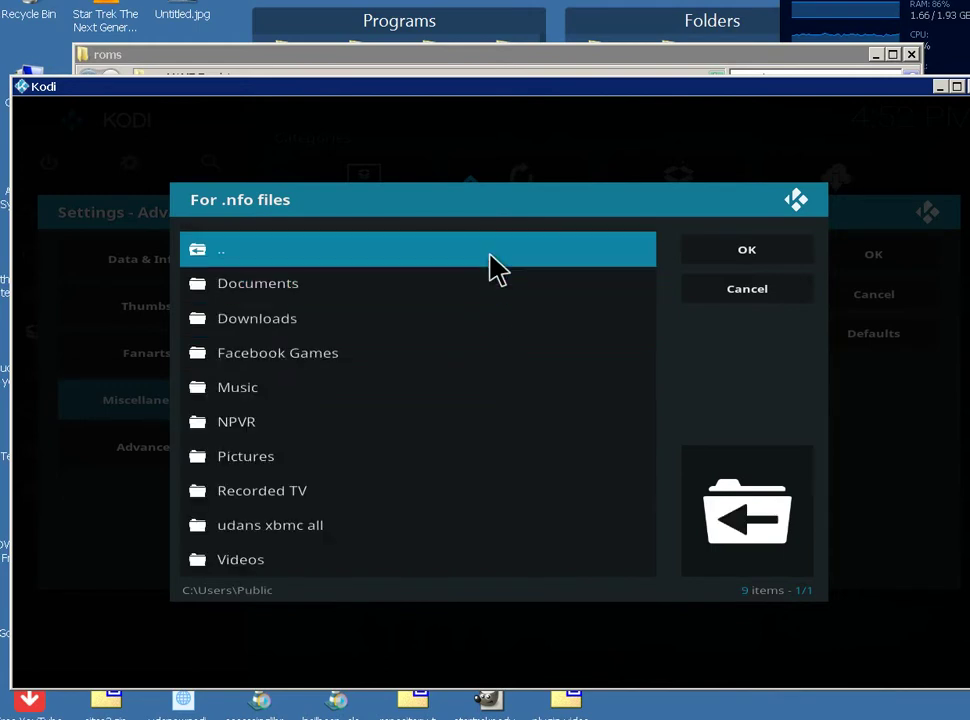
click(494, 256)
click(488, 322)
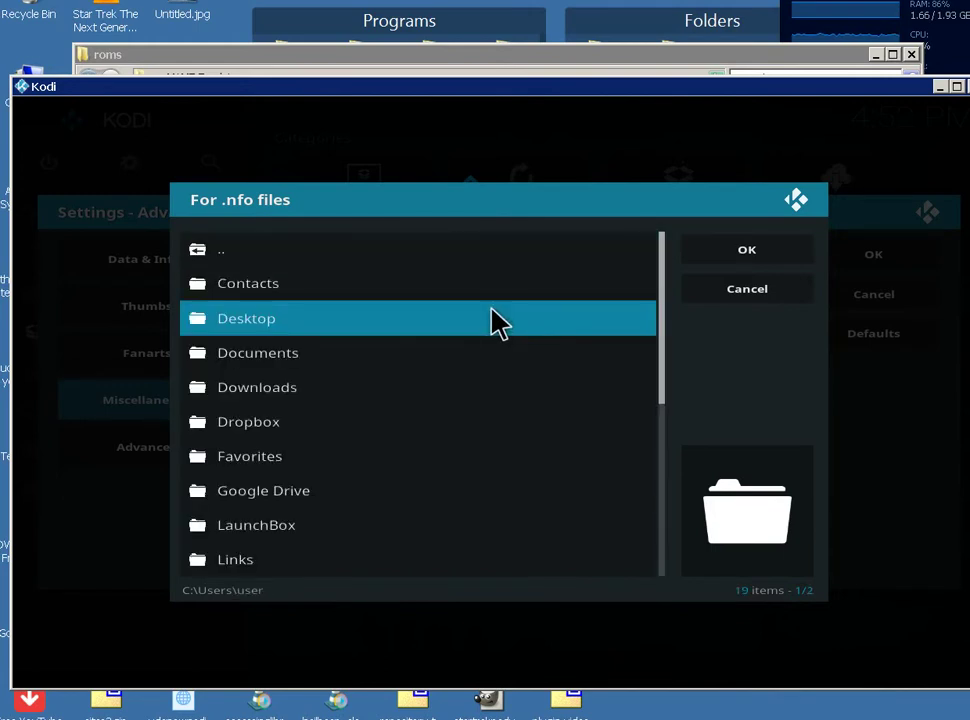
click(498, 320)
scroll(558, 457, down, 5)
scroll(561, 456, down, 11)
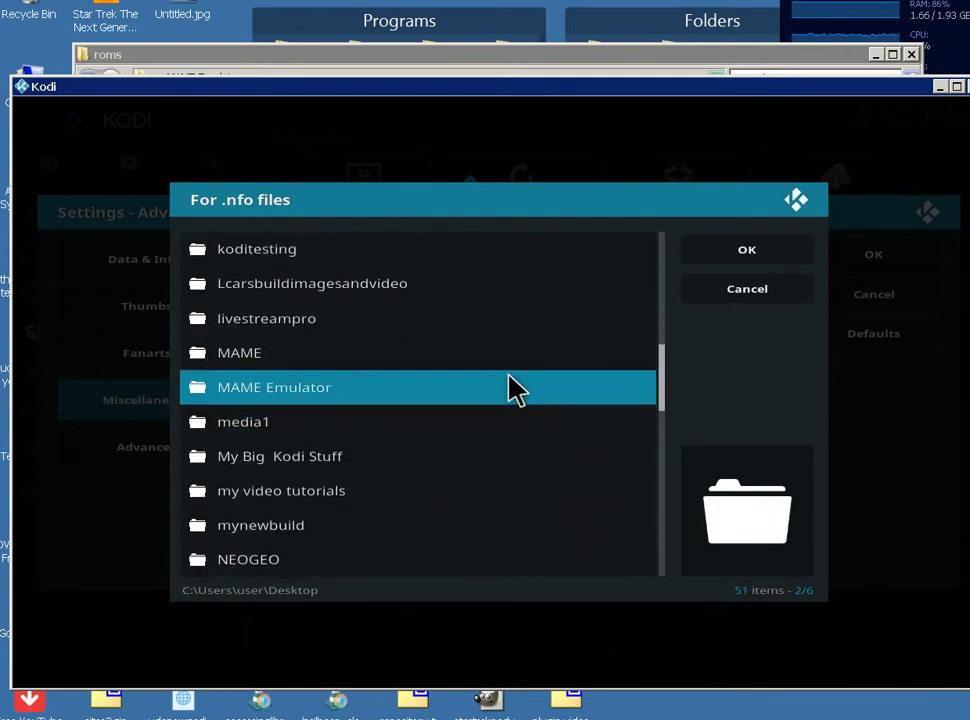
click(522, 394)
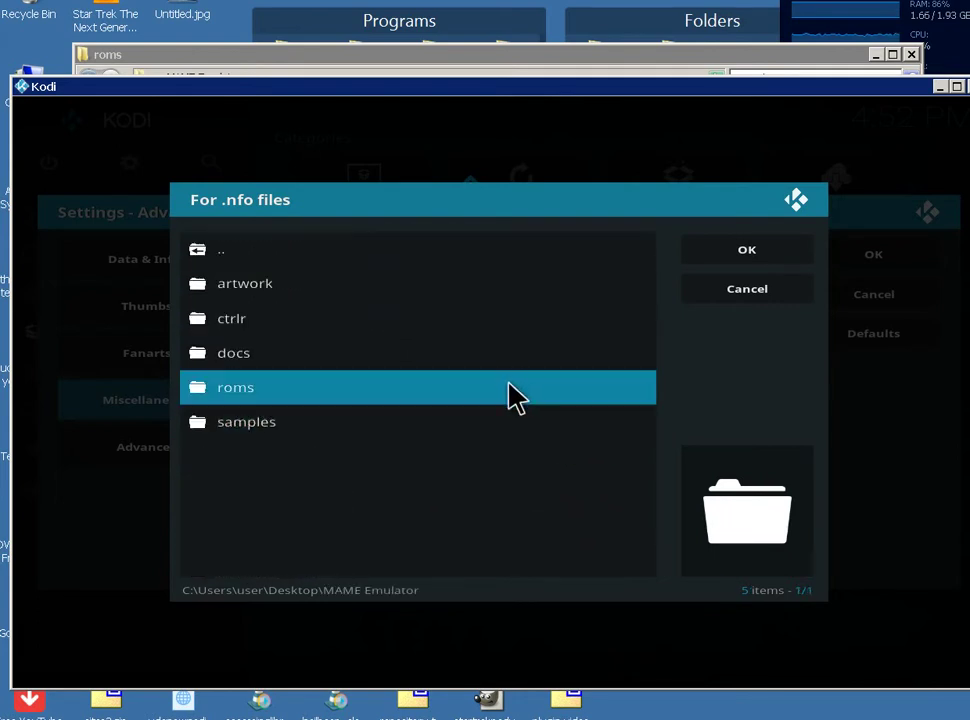
click(503, 403)
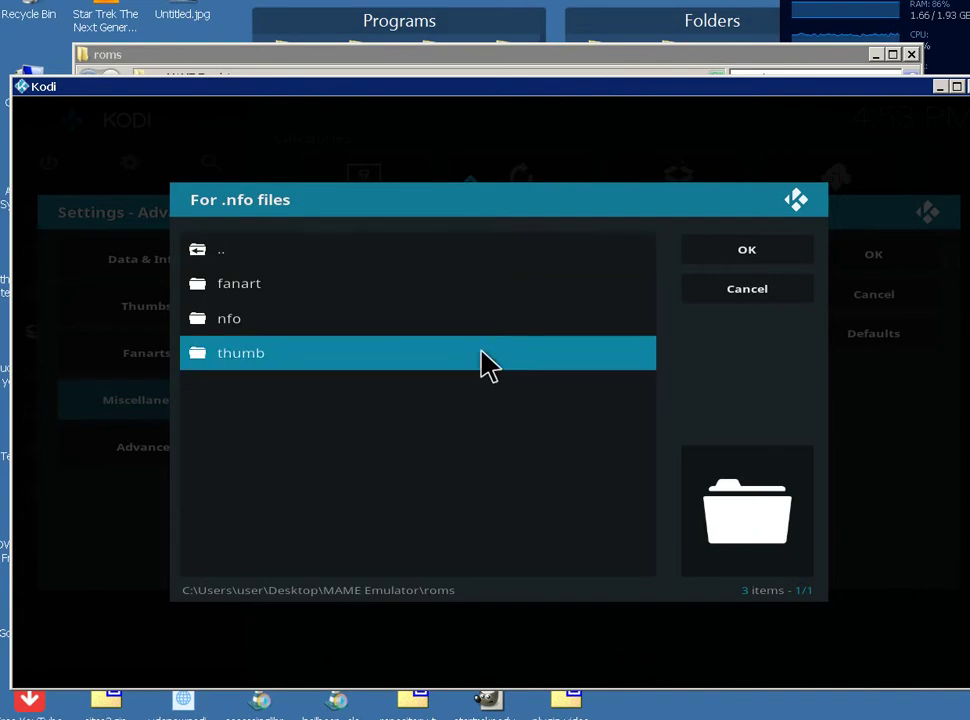
click(502, 323)
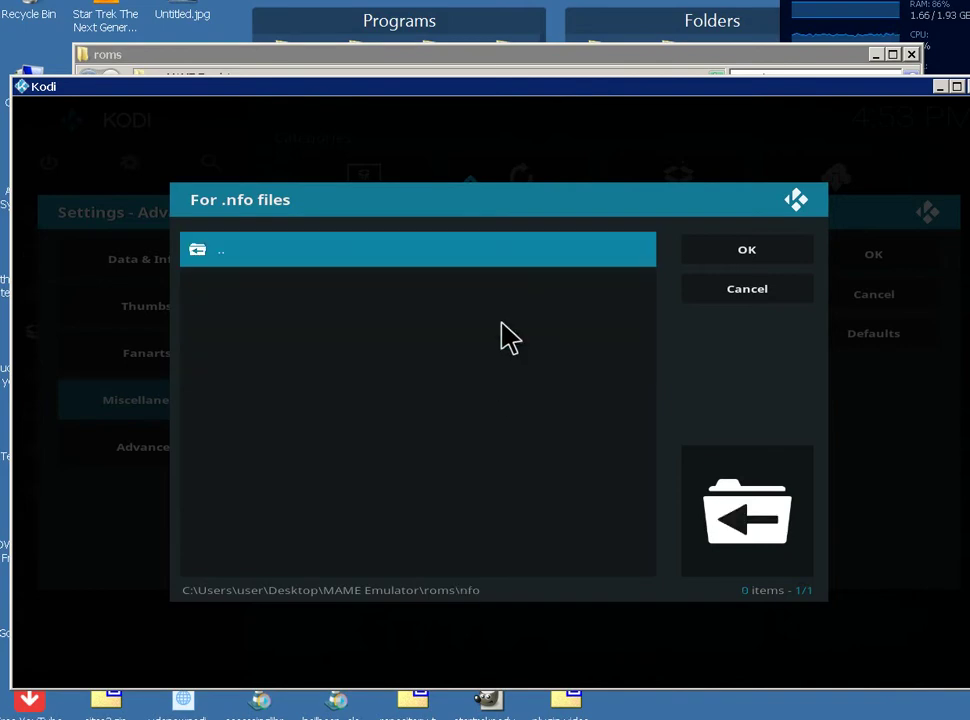
click(736, 254)
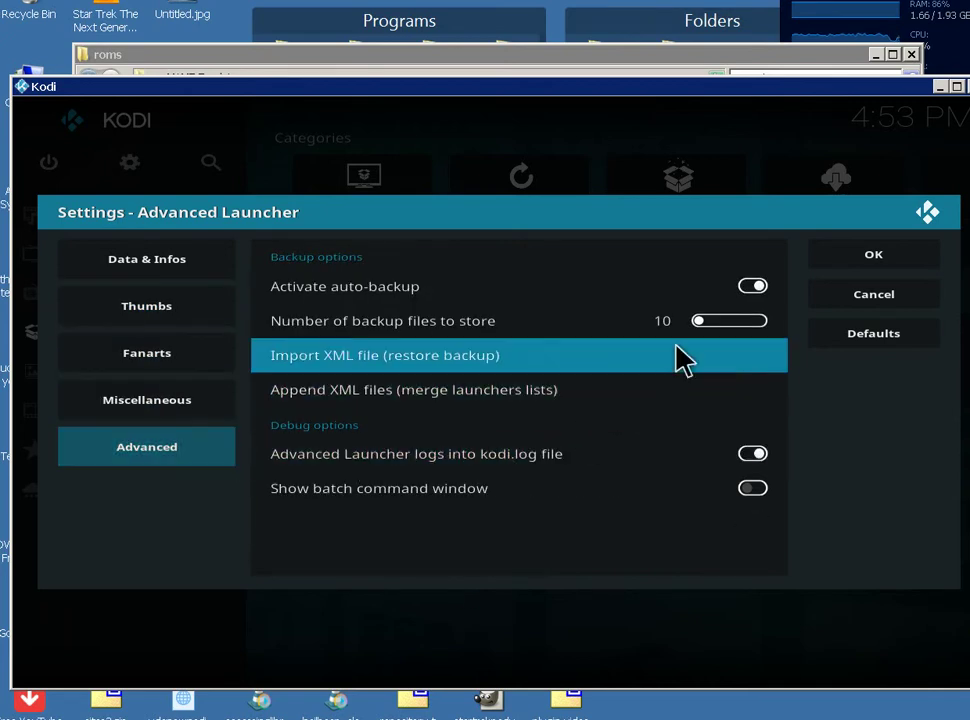
click(860, 260)
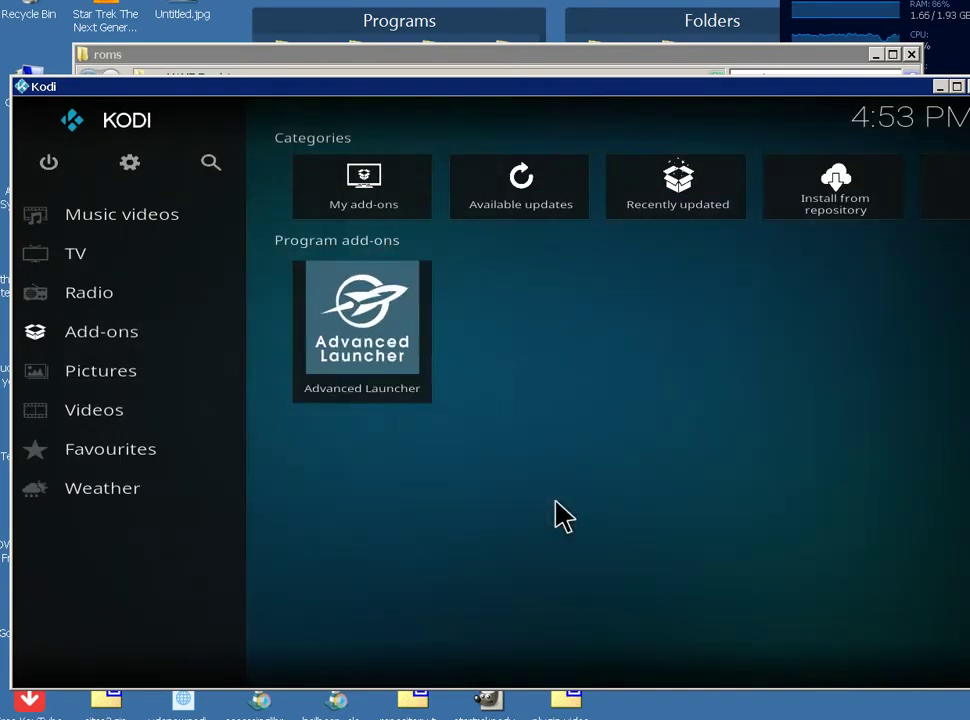
Open Kodi's file manager from the system settings
key(Left)
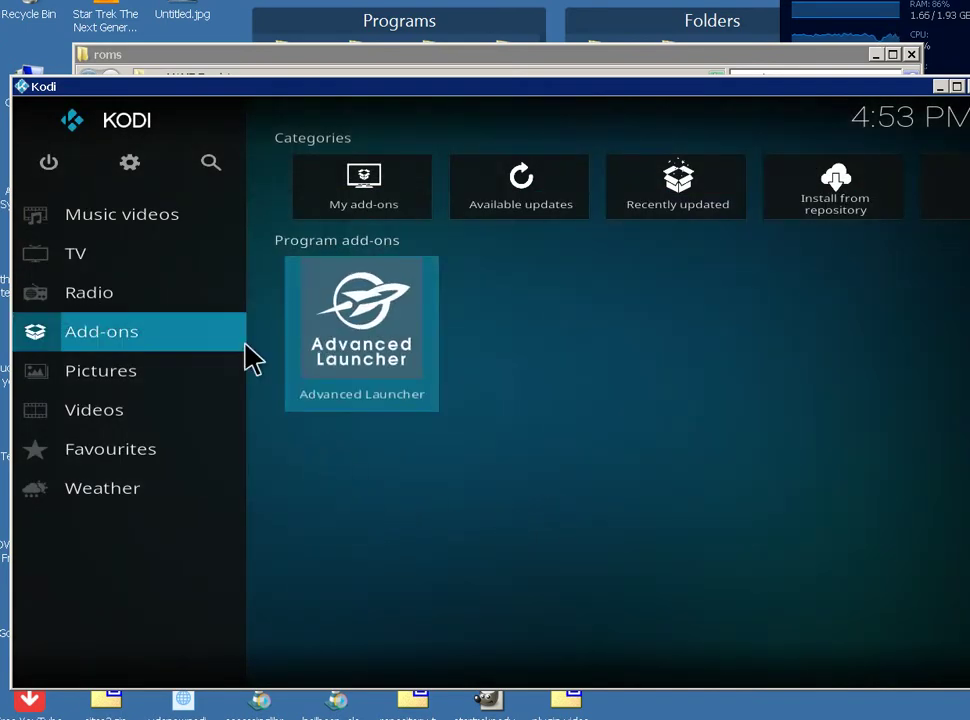
click(127, 165)
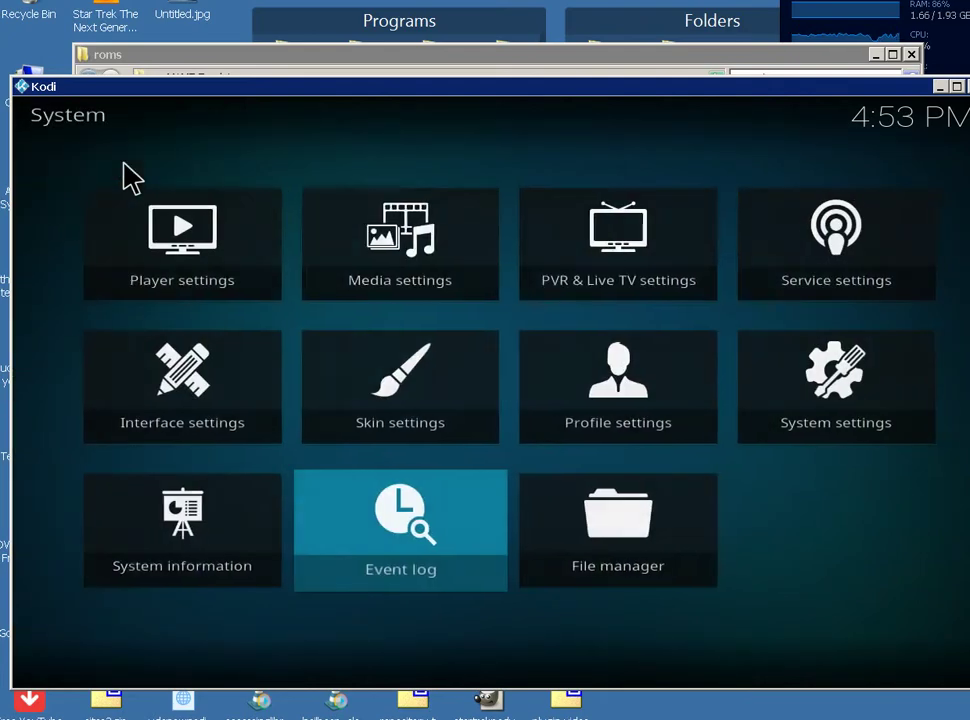
click(685, 534)
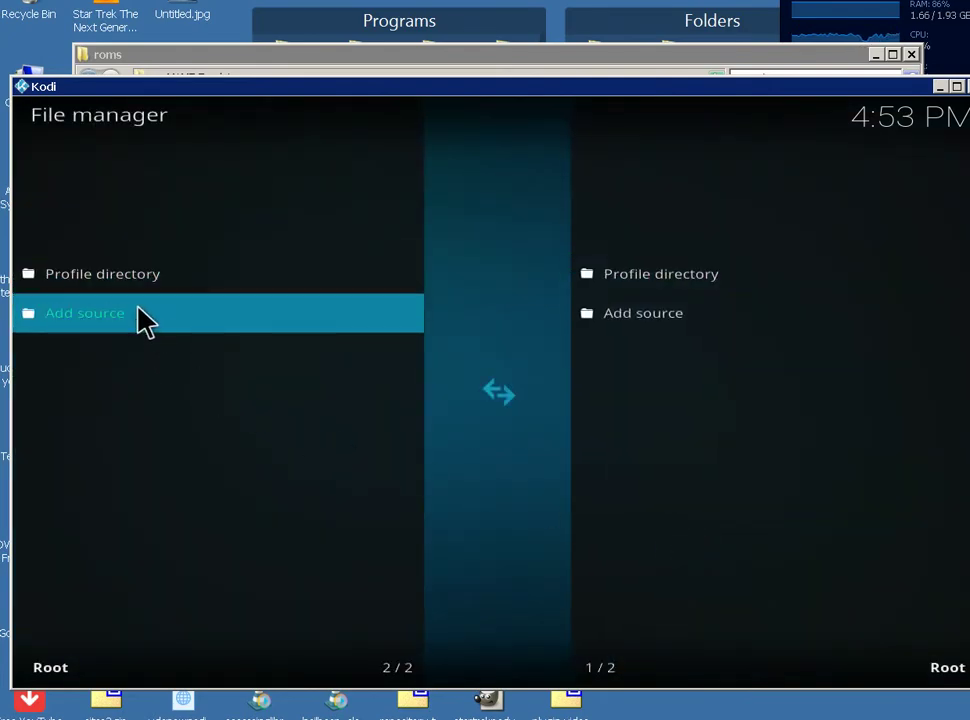
Add the Desktop folder MAME Emulator on drive C as a new file source
click(140, 316)
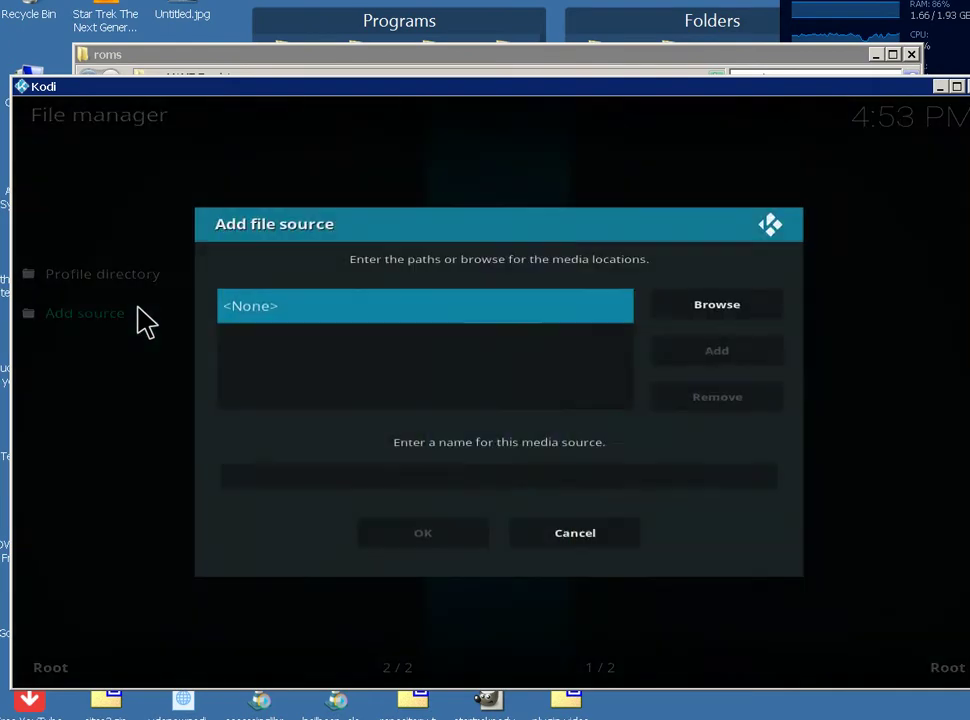
click(745, 318)
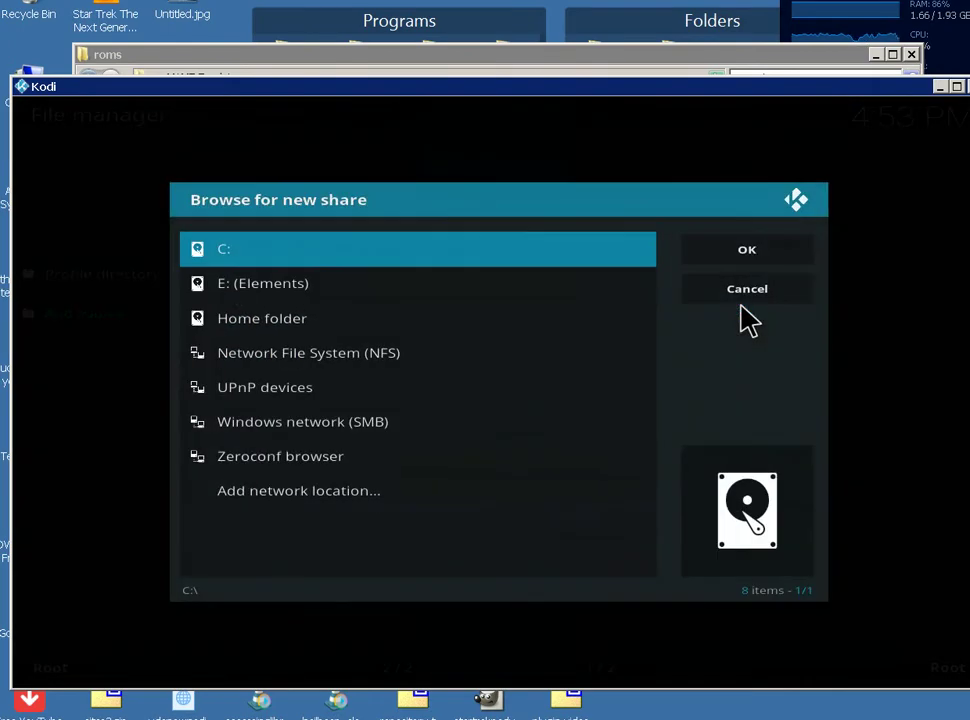
click(405, 272)
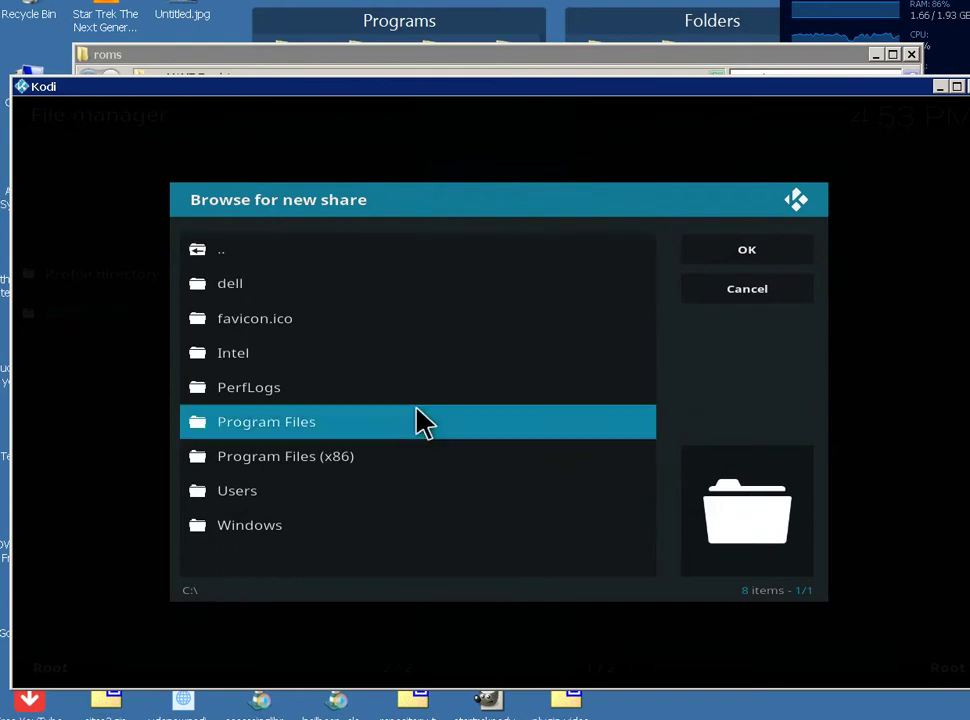
click(400, 500)
click(420, 320)
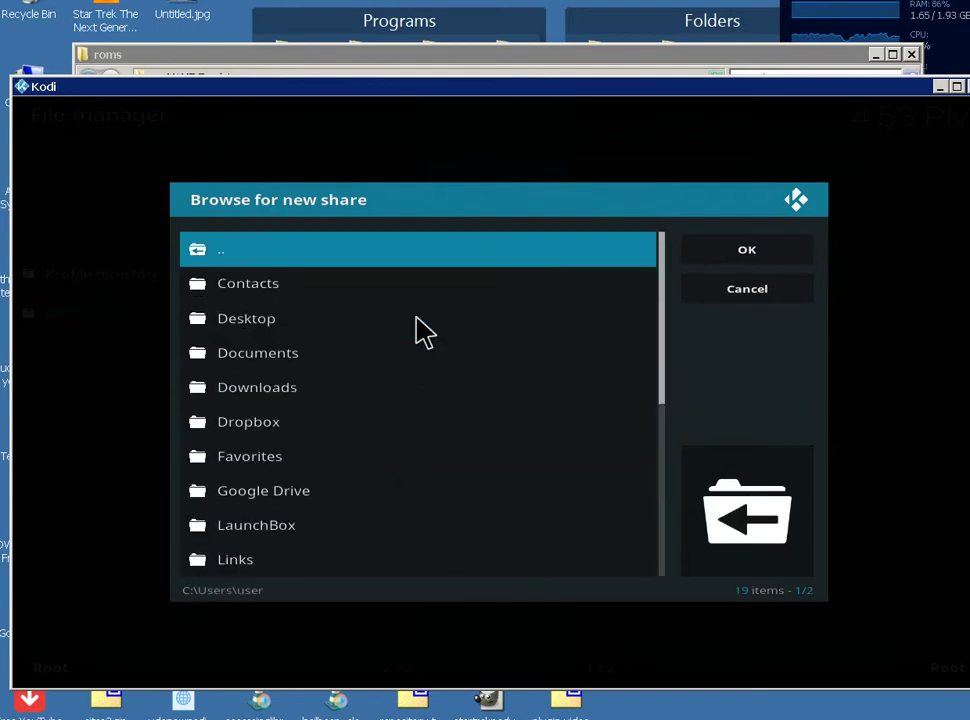
scroll(489, 403, down, 5)
scroll(494, 405, down, 2)
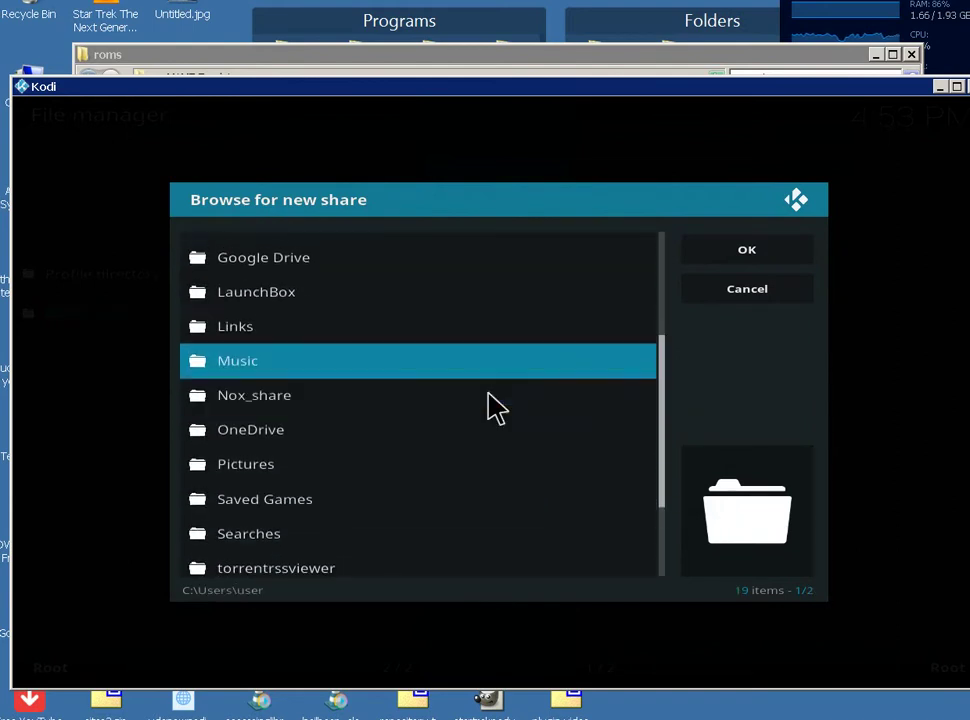
scroll(494, 405, up, 7)
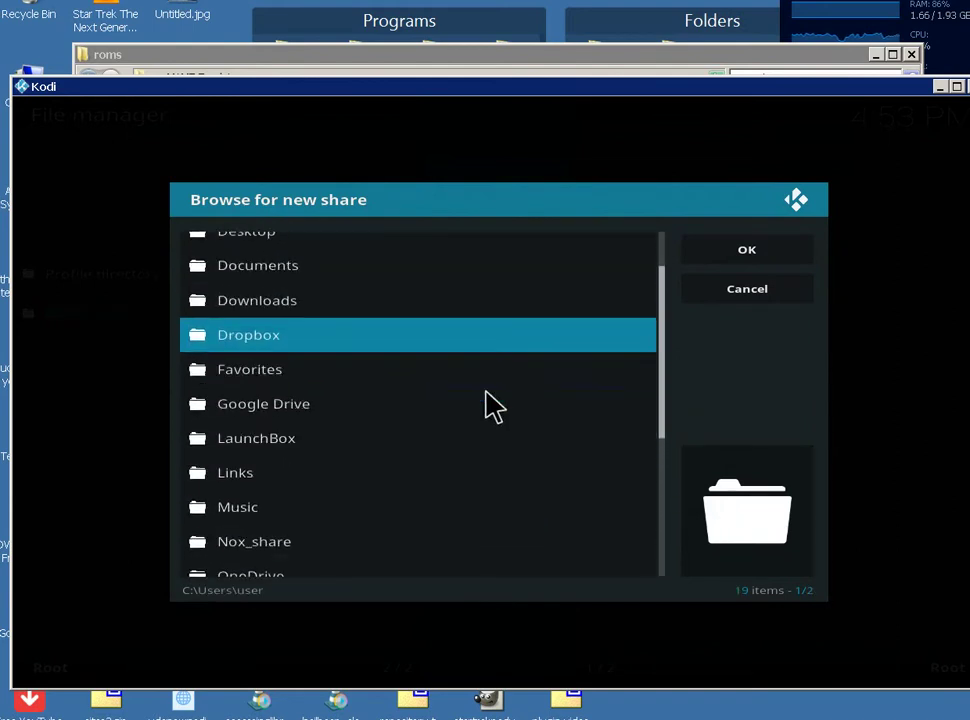
click(438, 325)
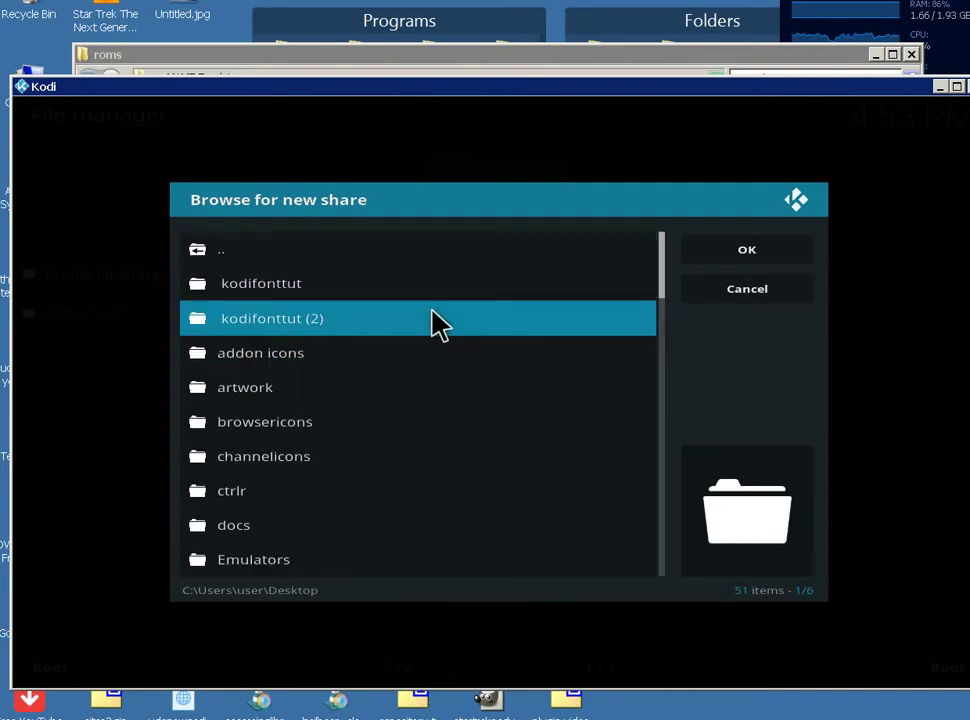
scroll(570, 463, down, 5)
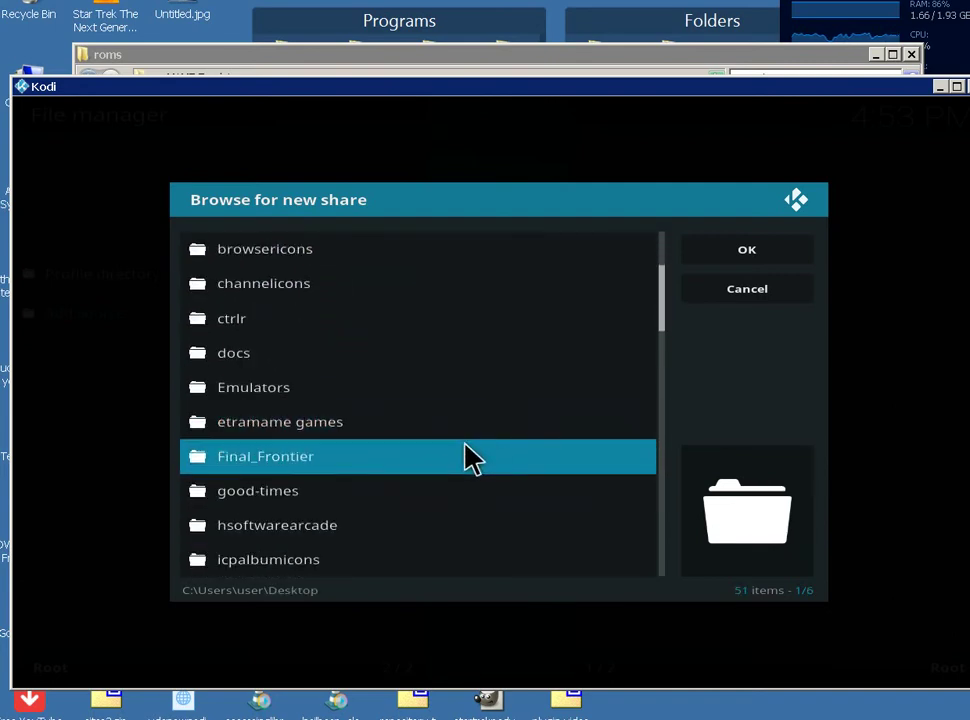
scroll(475, 458, down, 10)
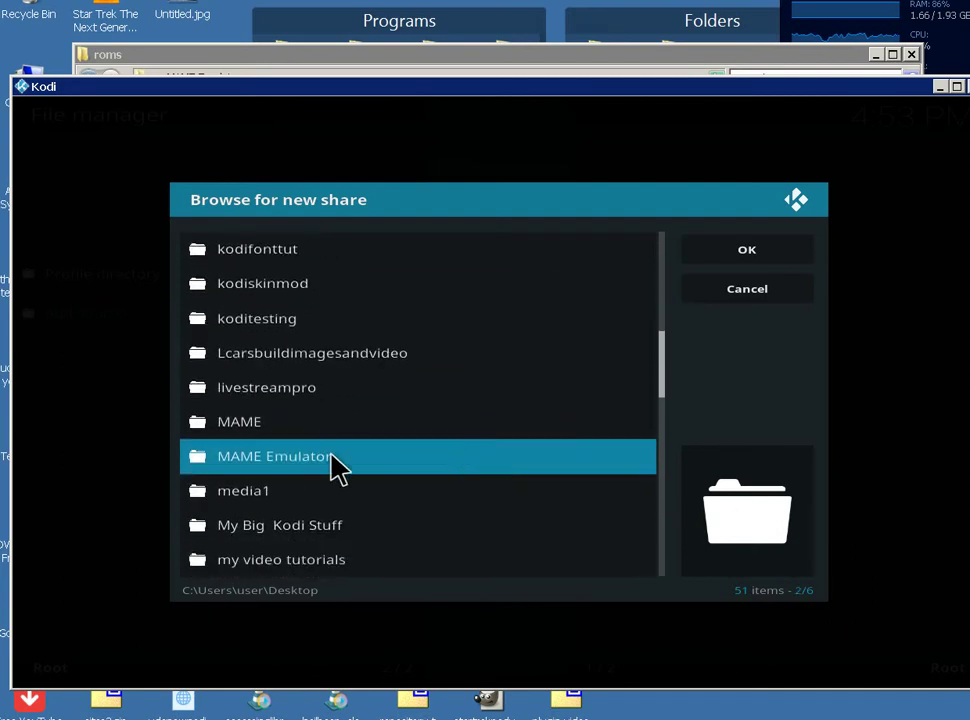
click(327, 461)
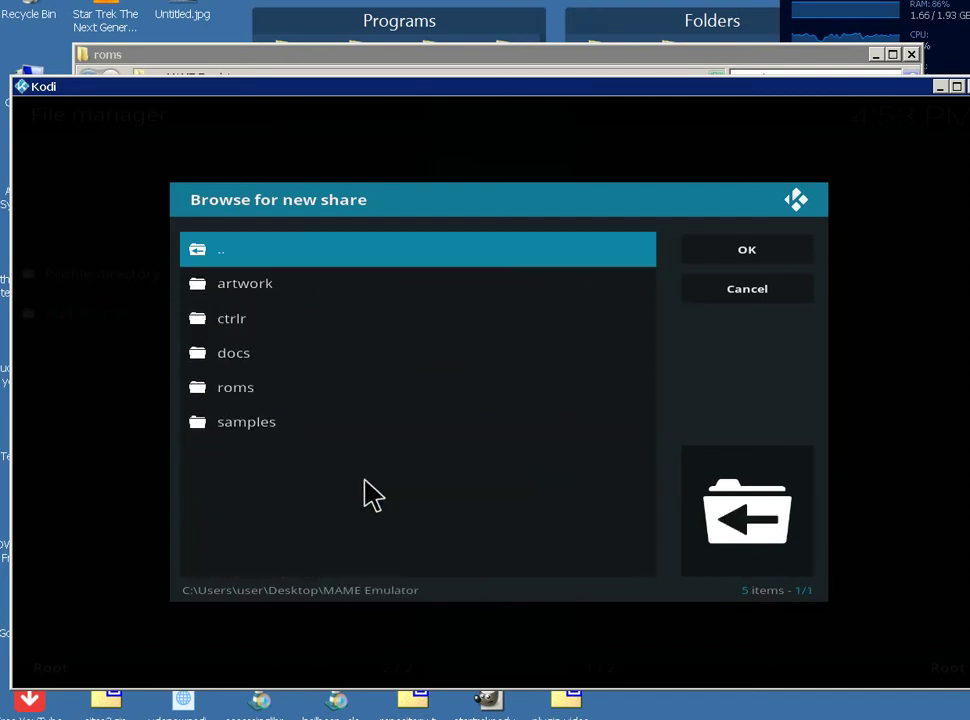
click(778, 256)
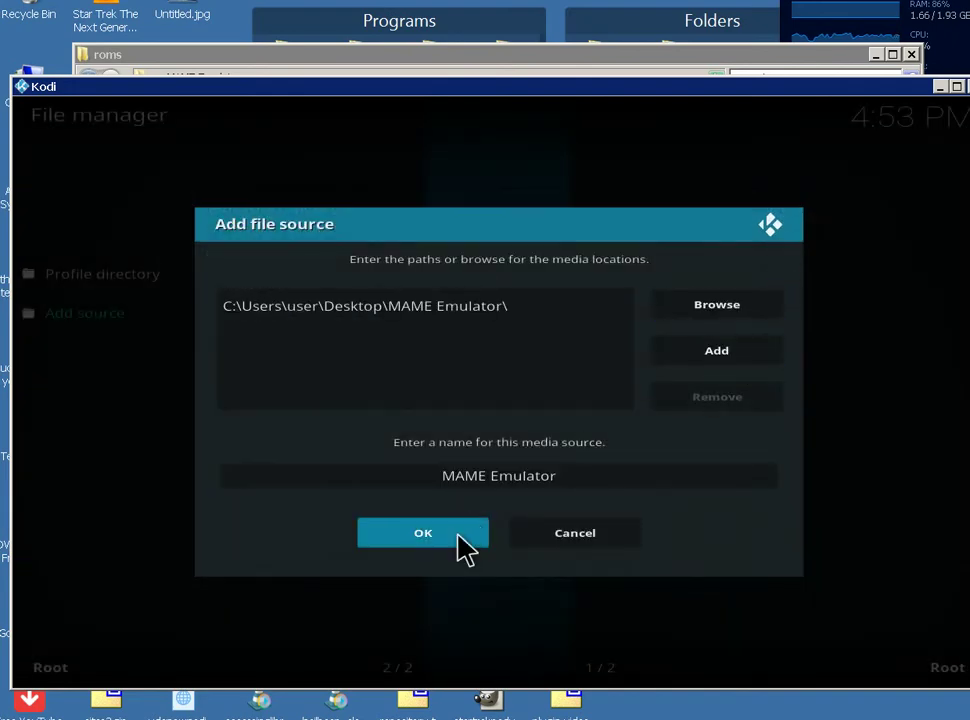
click(423, 533)
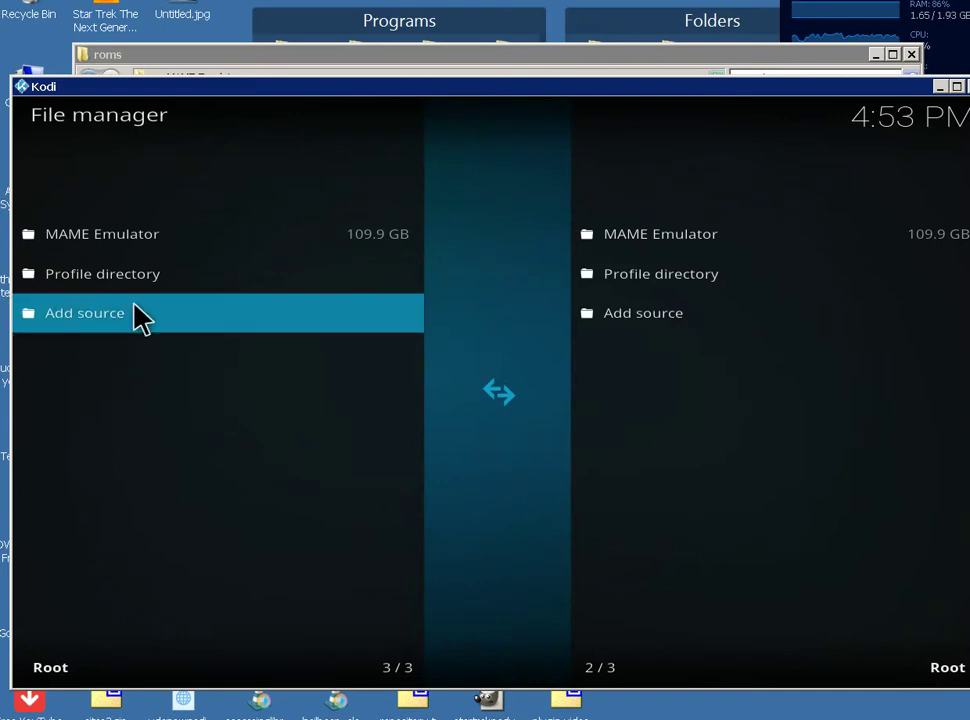
Add the Desktop folder MAME Emulator\roms on drive C as a new file source named roms
click(136, 312)
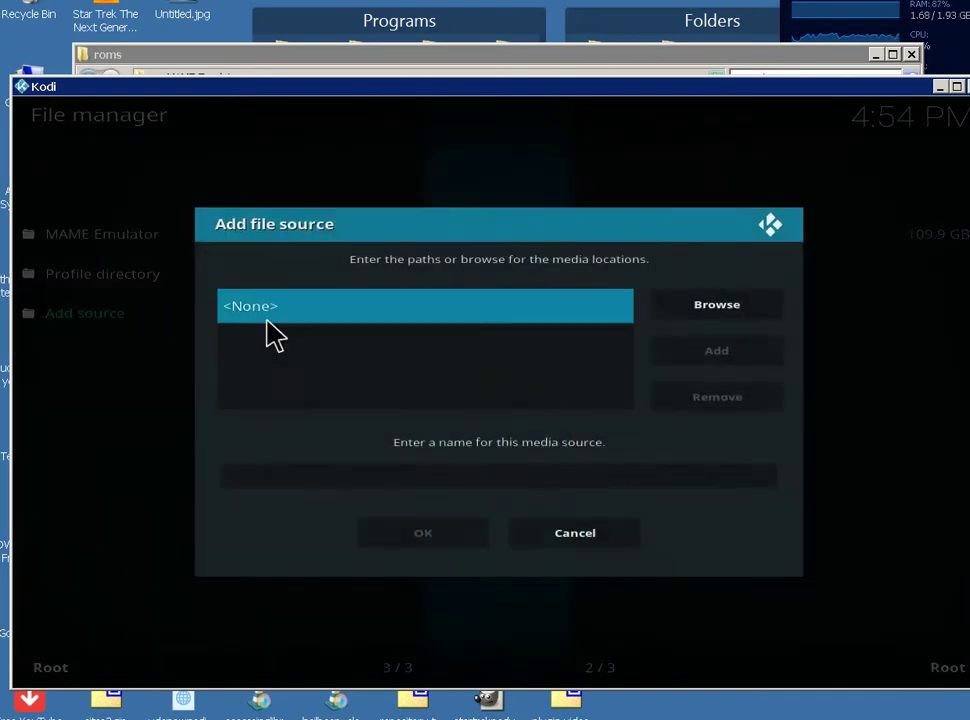
click(465, 320)
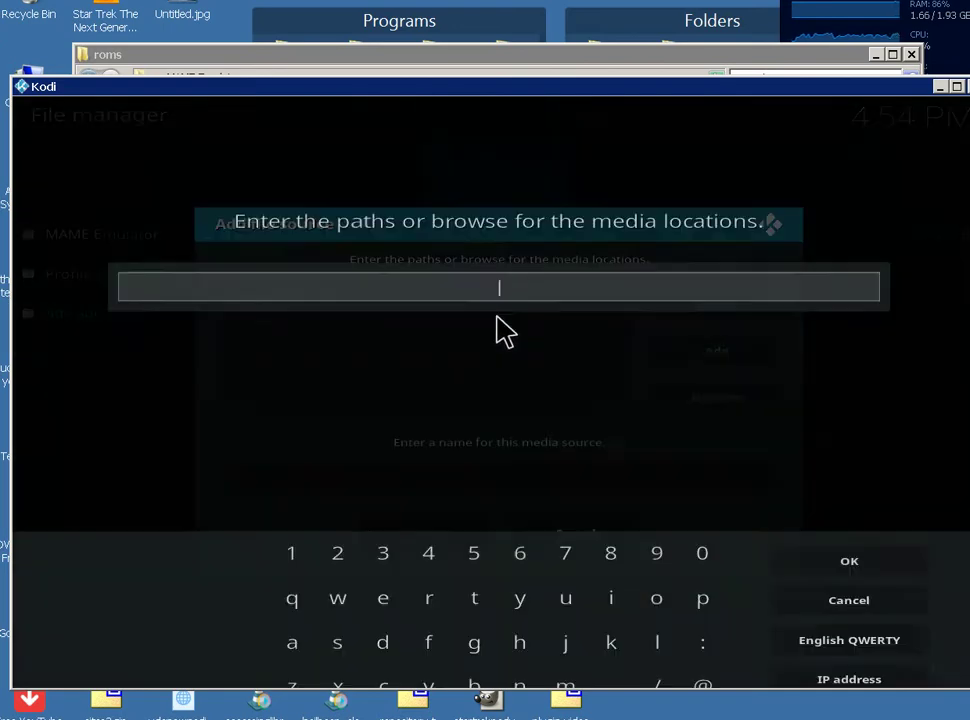
right_click(560, 303)
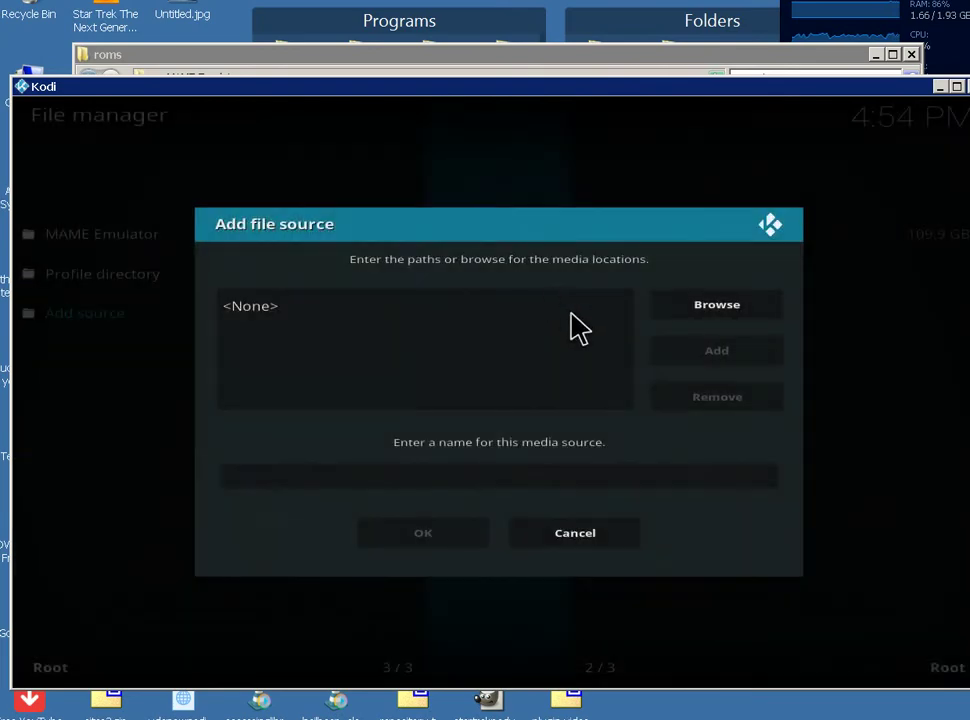
click(699, 318)
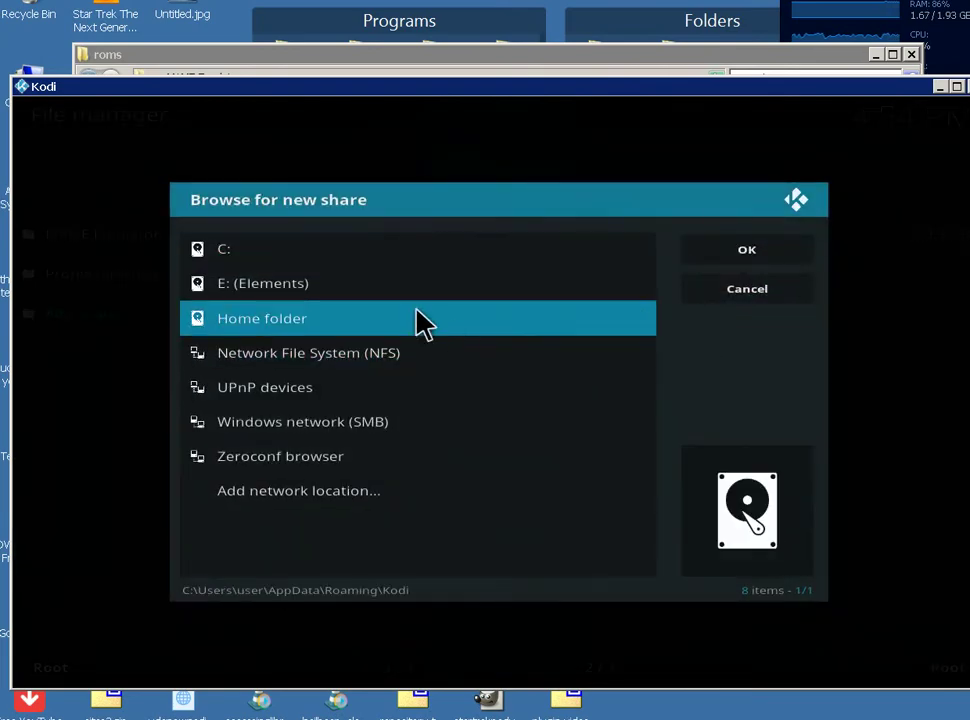
click(423, 252)
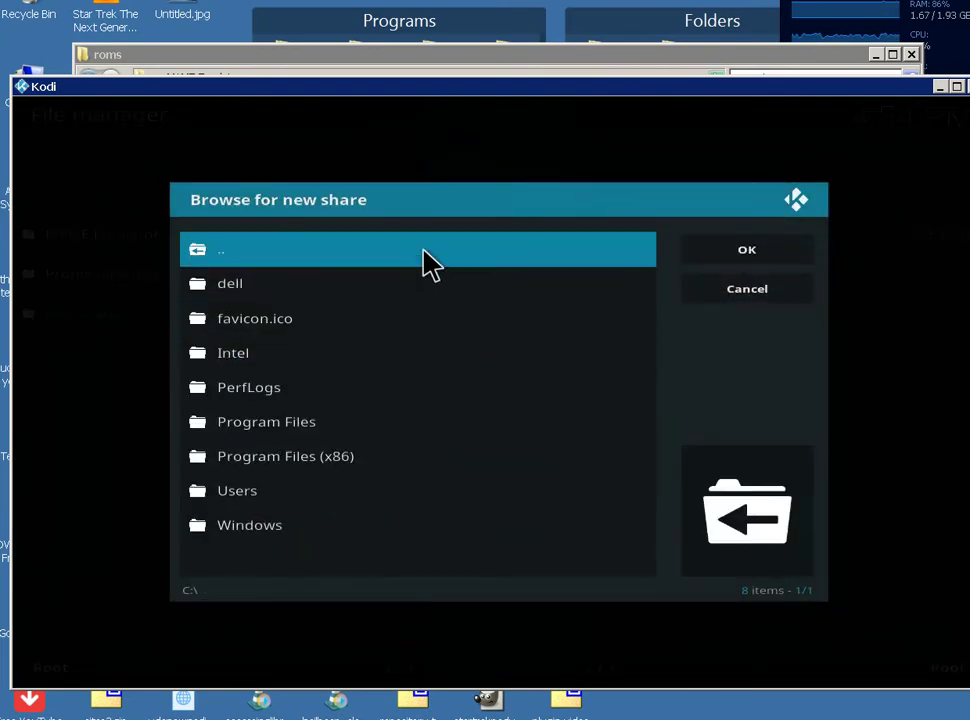
click(374, 493)
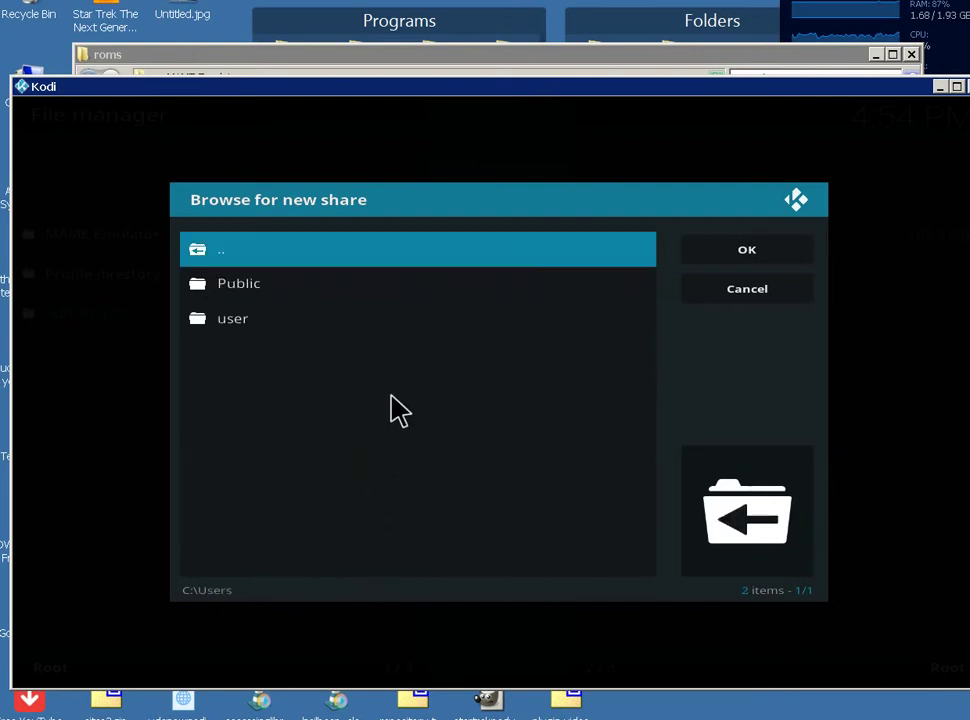
click(405, 322)
click(428, 325)
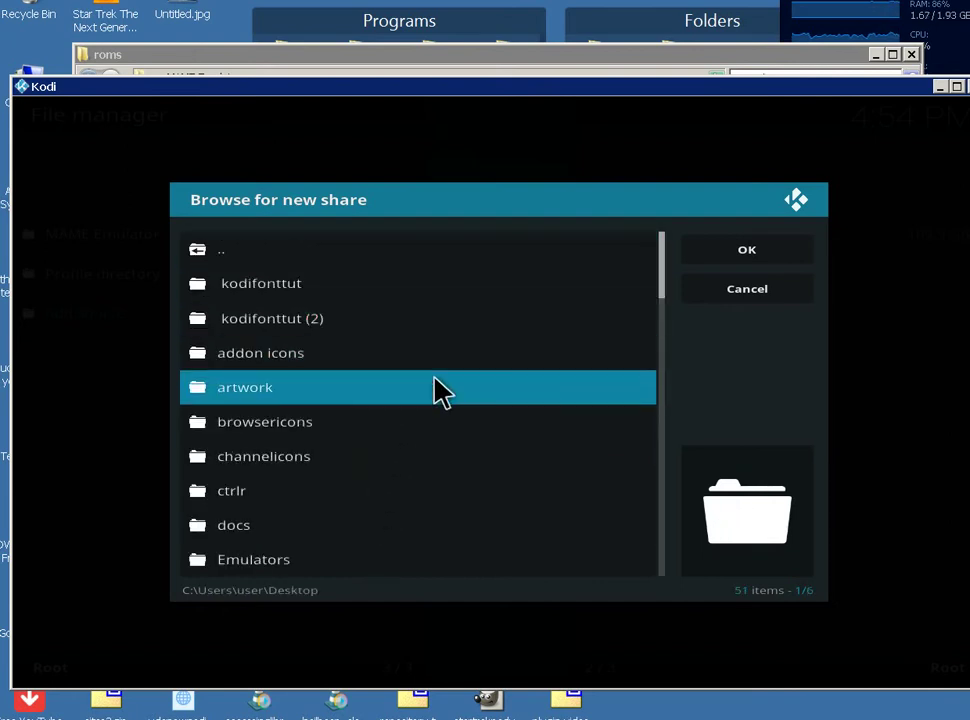
scroll(470, 513, down, 5)
scroll(488, 512, down, 9)
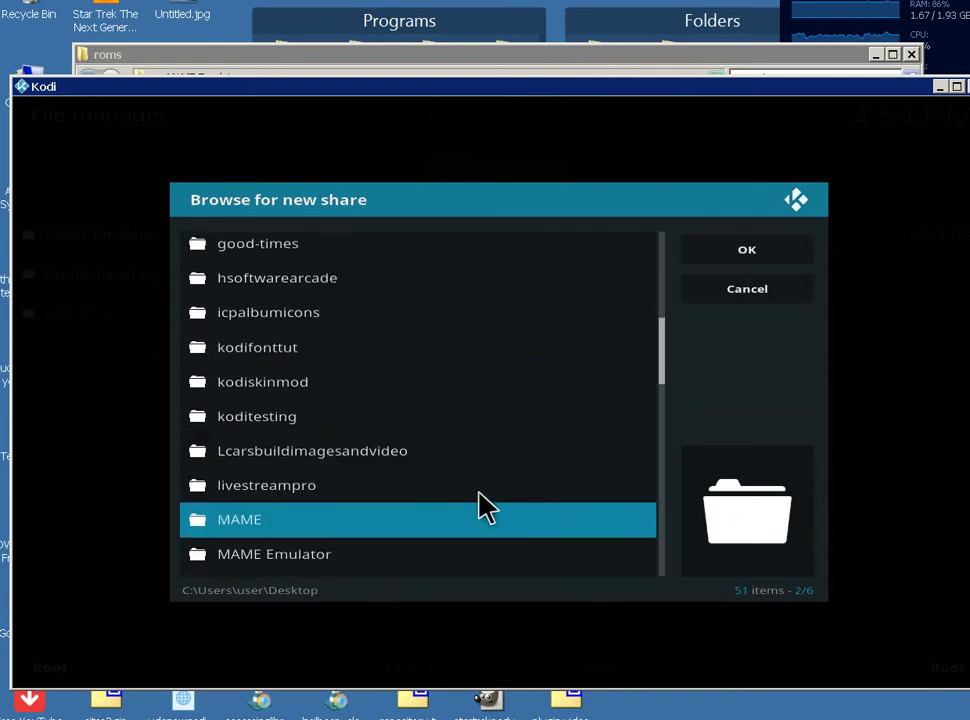
click(474, 456)
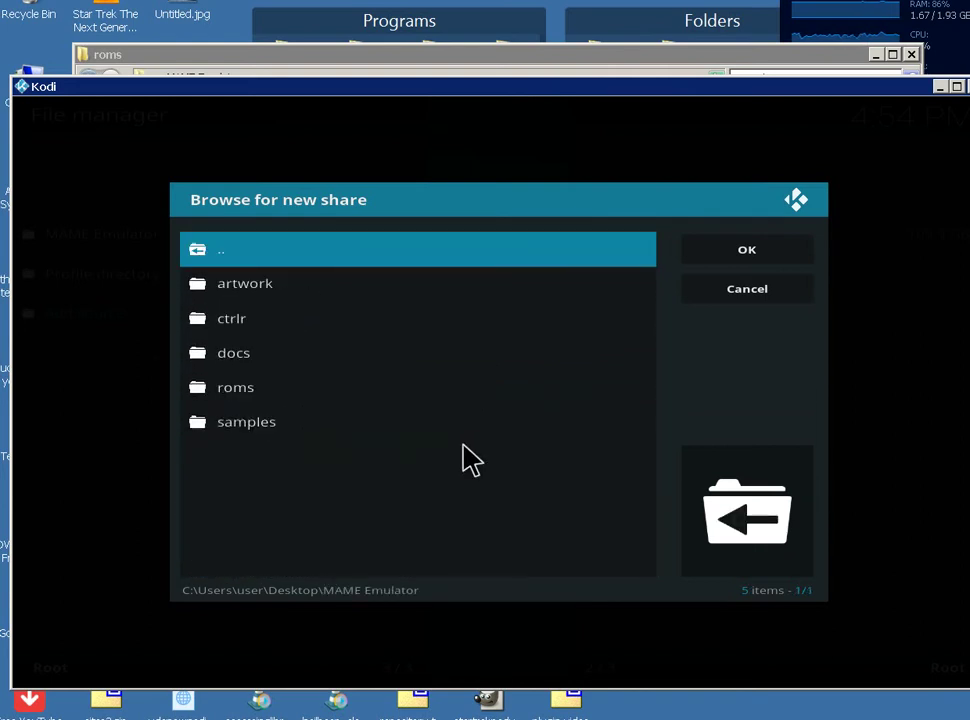
click(340, 400)
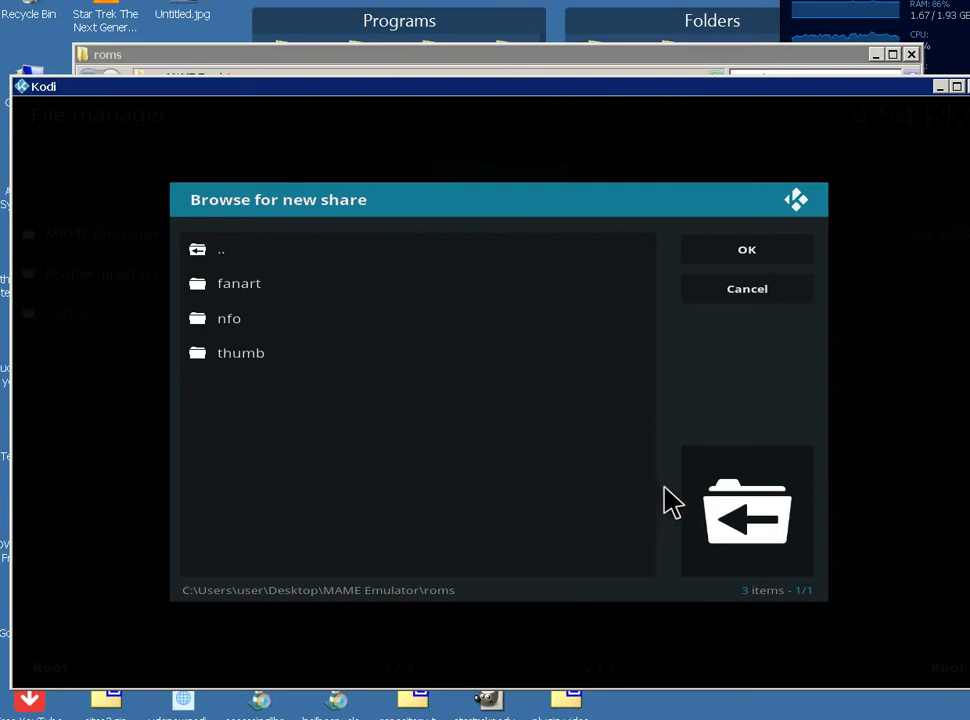
click(783, 266)
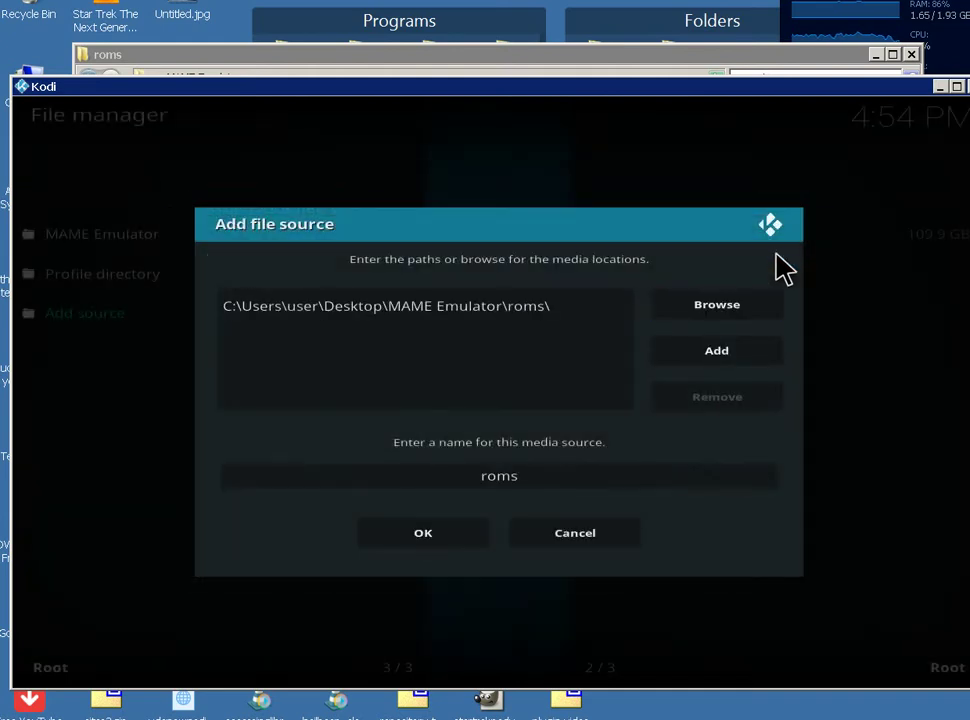
click(416, 540)
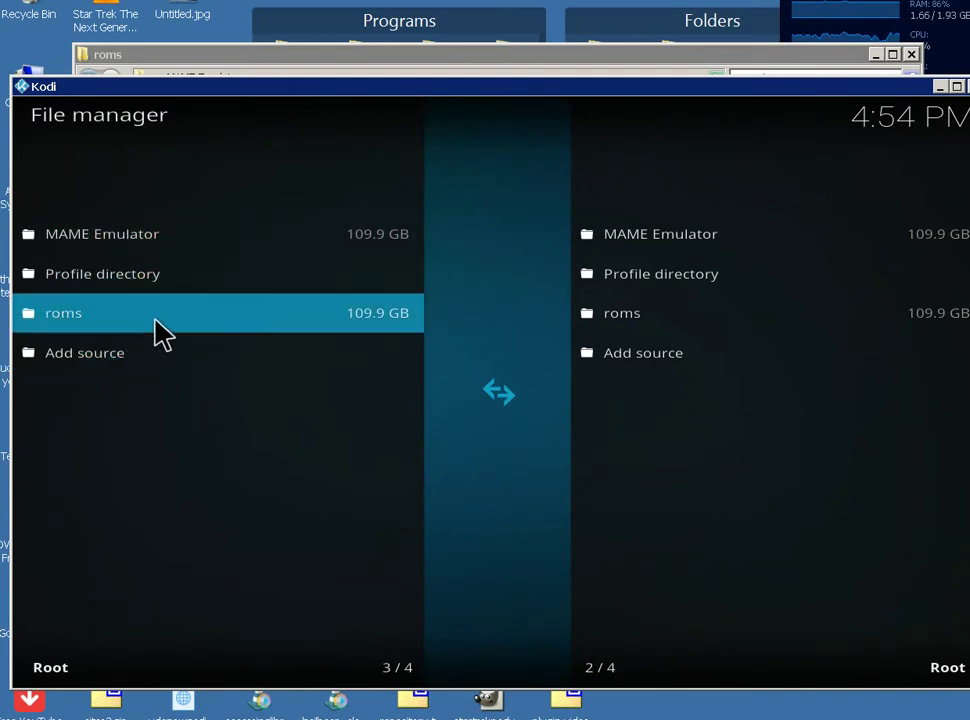
Leave the file manager and open the Advanced Launcher program add-on from the home screen
right_click(428, 634)
right_click(432, 622)
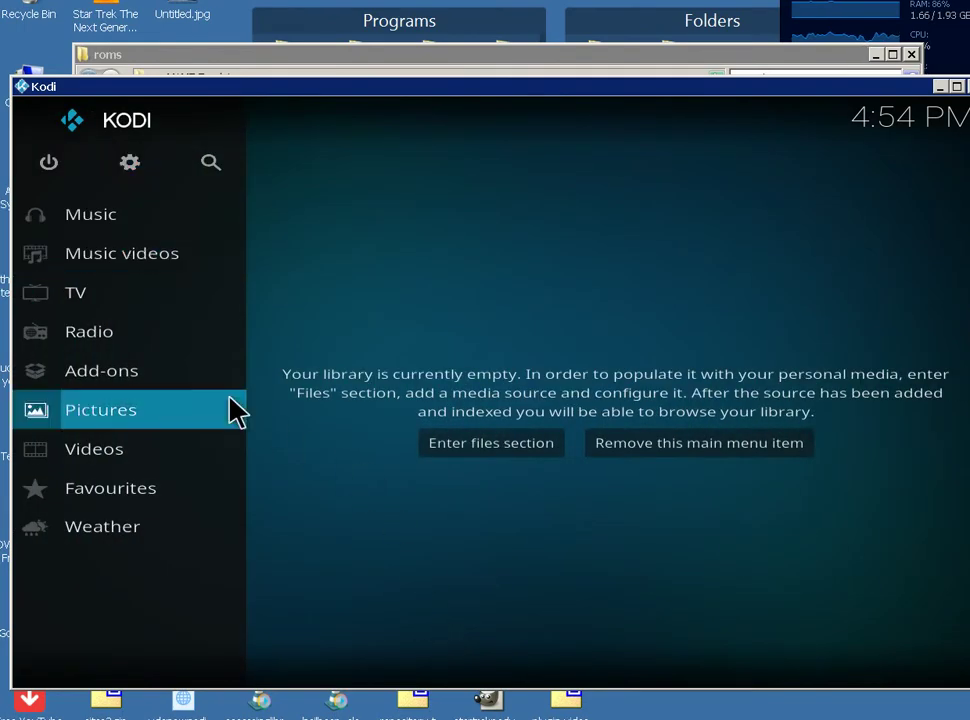
mouse_move(162, 385)
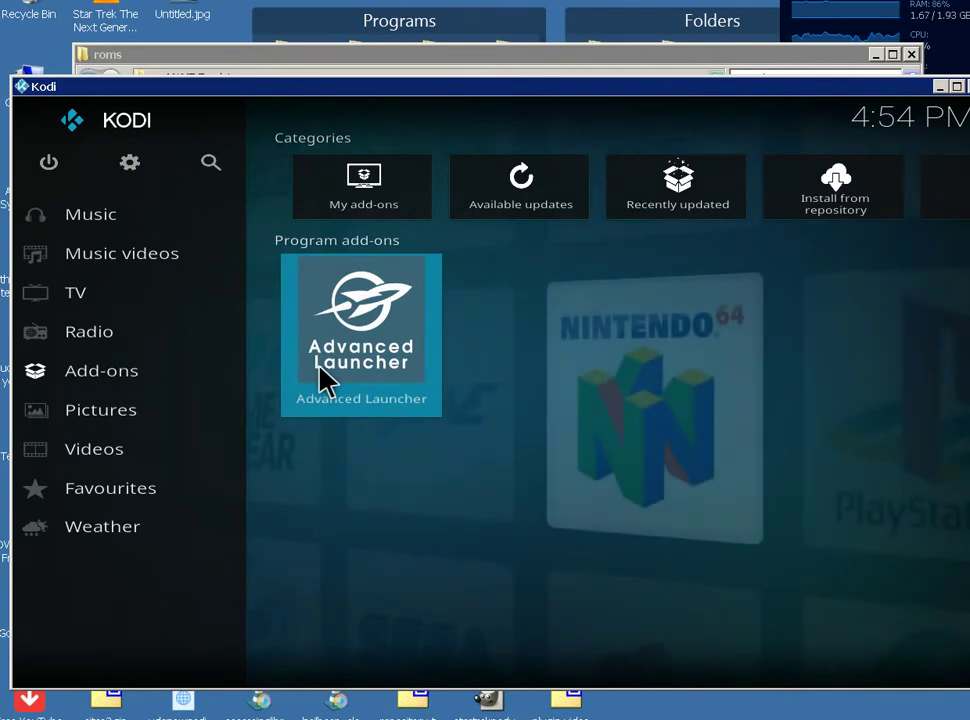
click(320, 368)
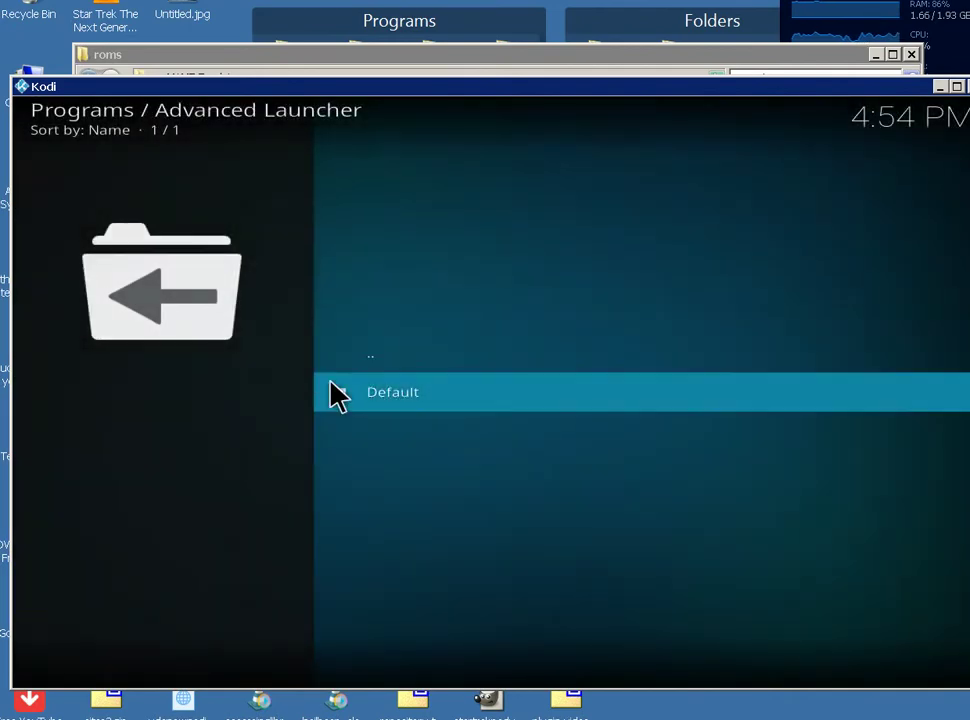
Create a new Advanced Launcher category named Games
right_click(403, 412)
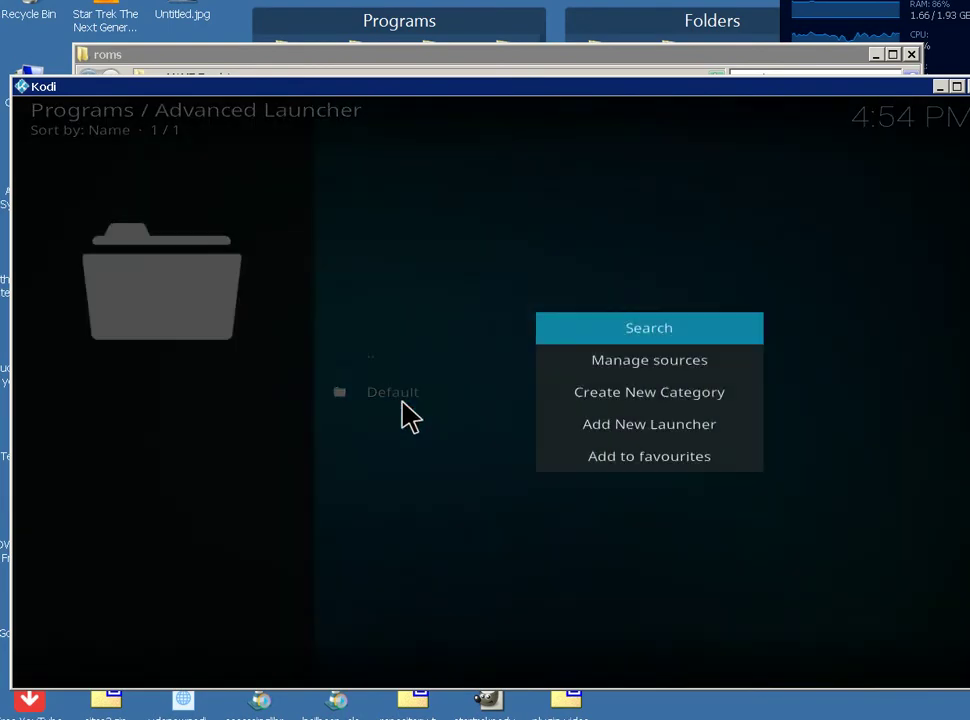
click(704, 398)
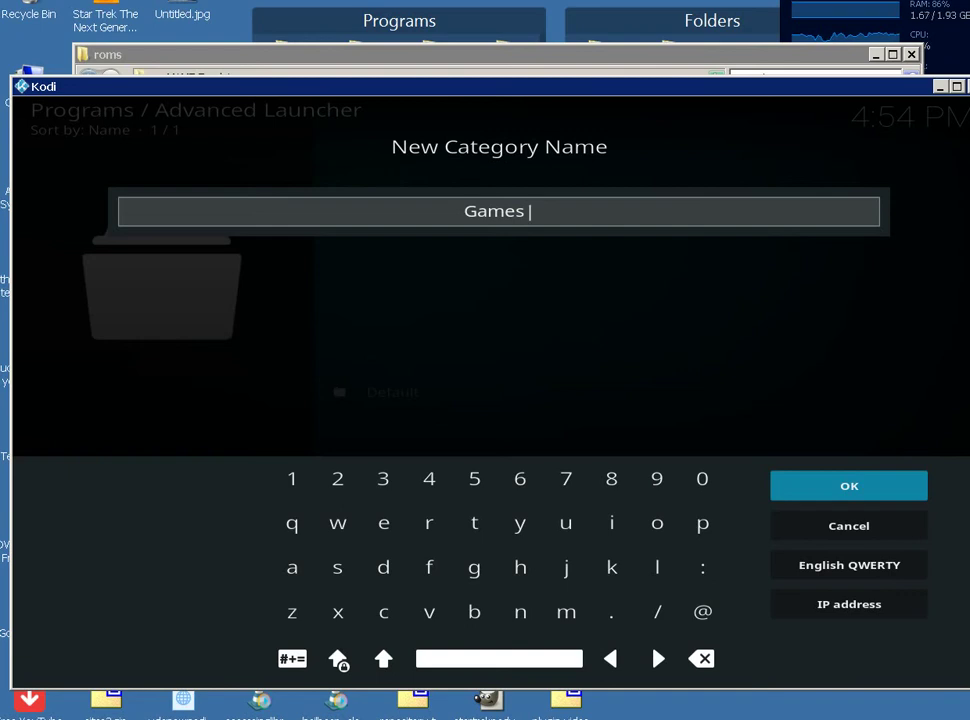
click(841, 500)
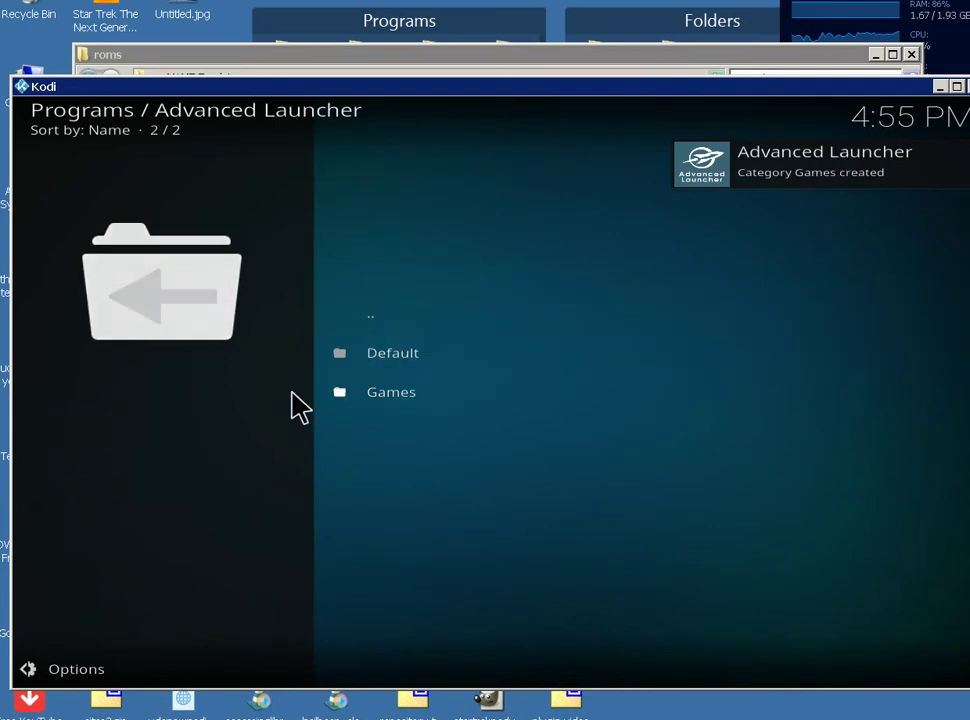
Add a files launcher to the Games category with mame64.exe from the MAME Emulator source as its application
right_click(382, 407)
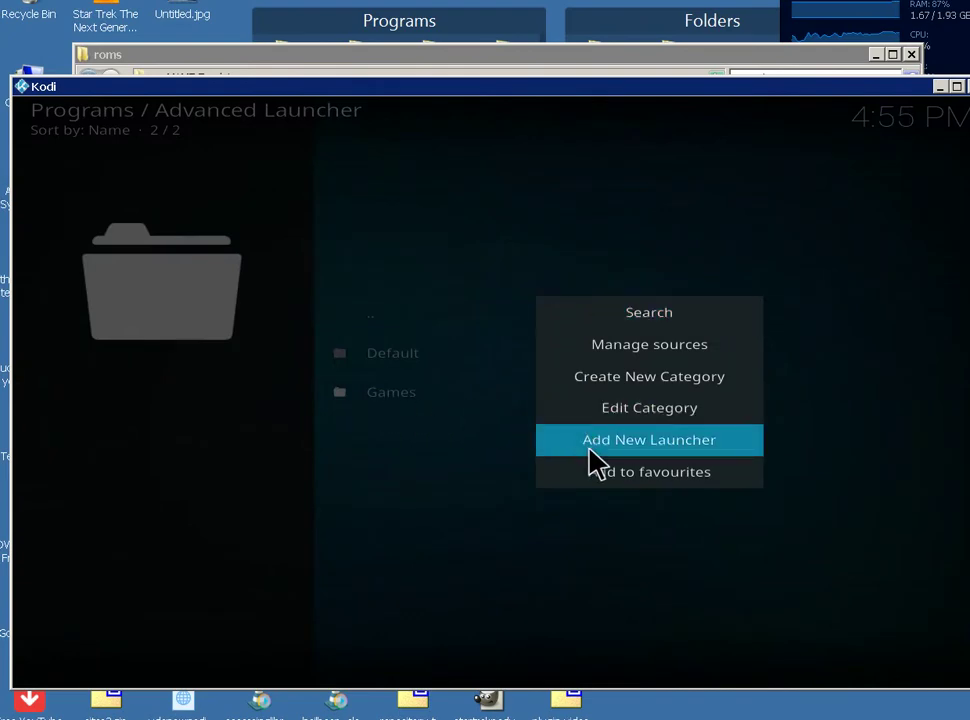
click(712, 453)
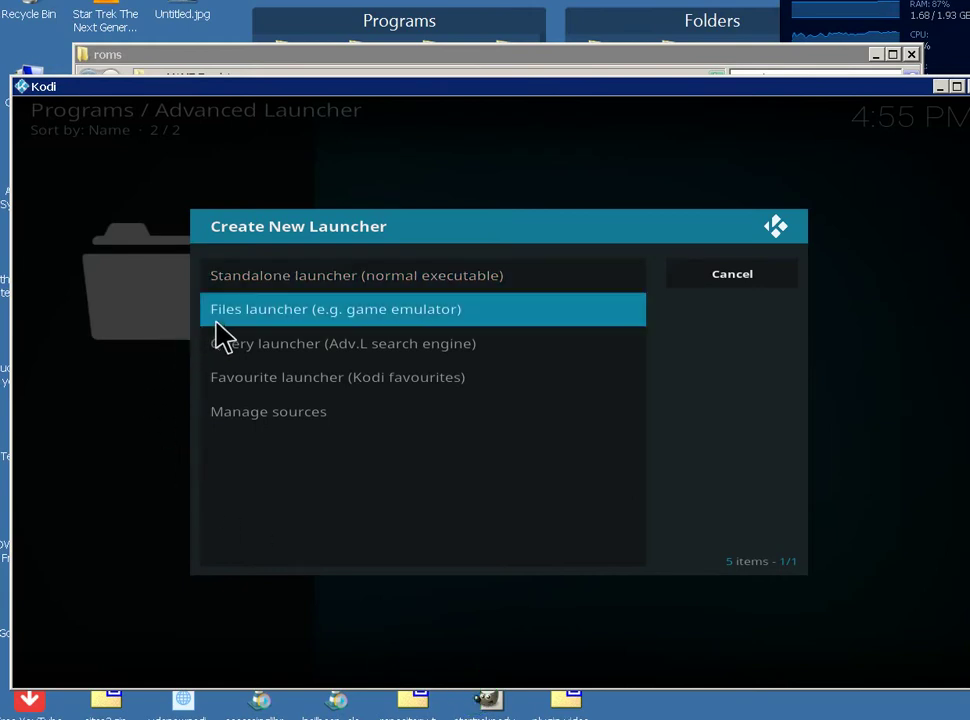
click(398, 326)
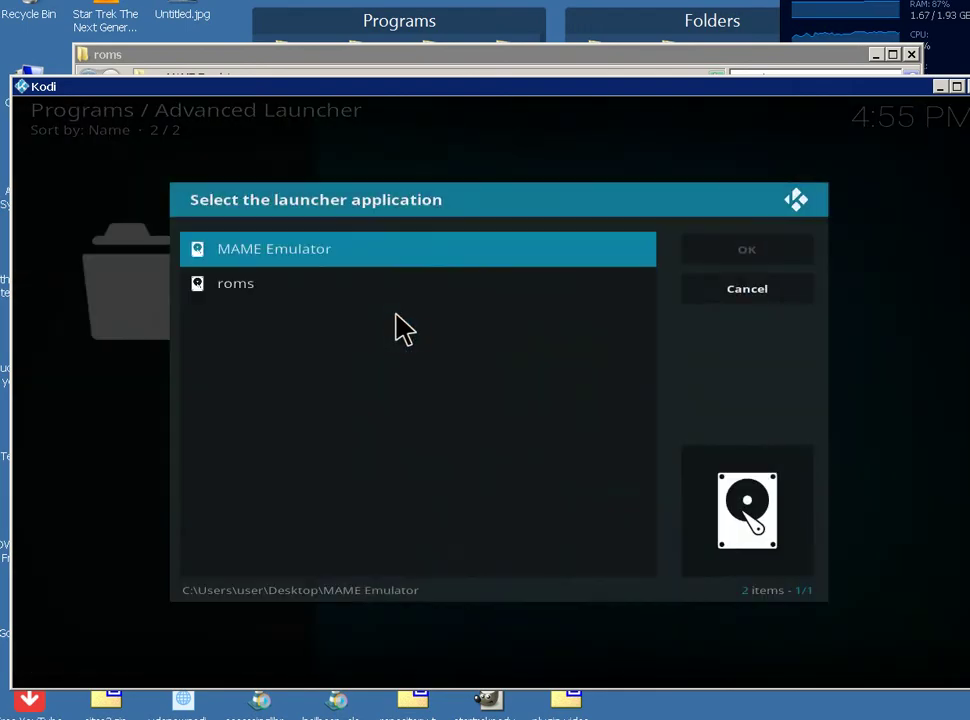
click(318, 265)
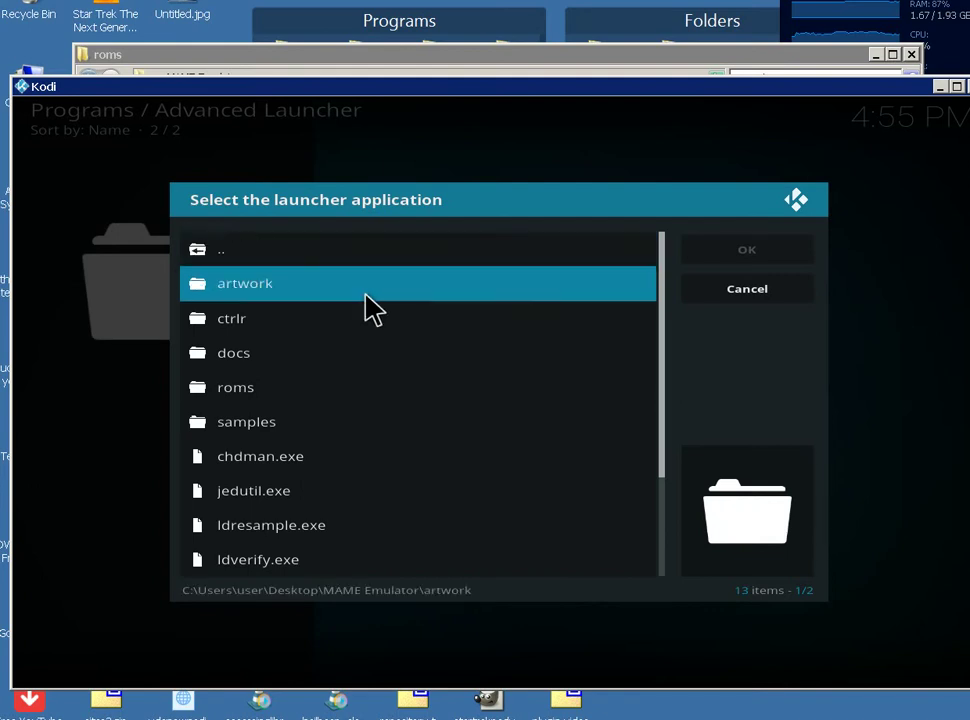
scroll(372, 330, down, 3)
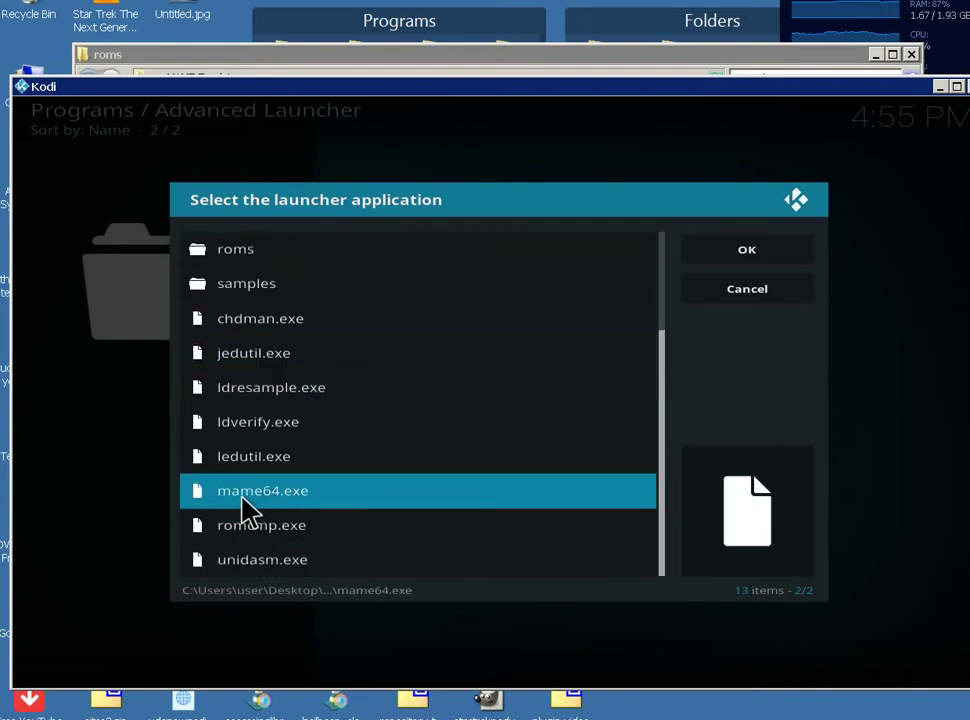
click(369, 490)
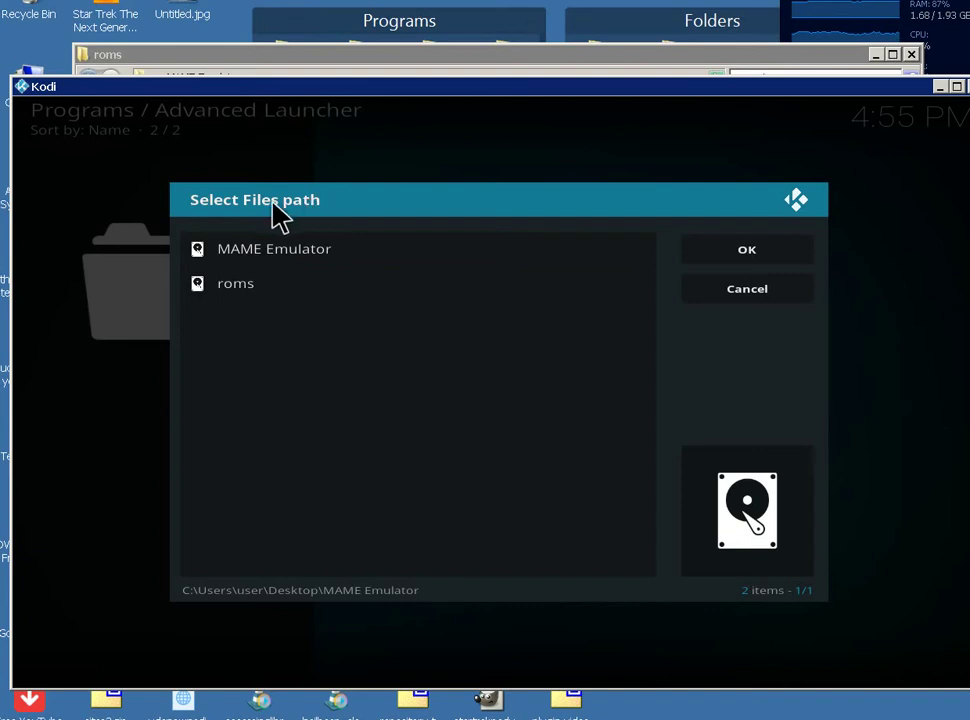
Set the launcher's files path to the roms source, with the zip extension and "%rom%" as application arguments
click(242, 297)
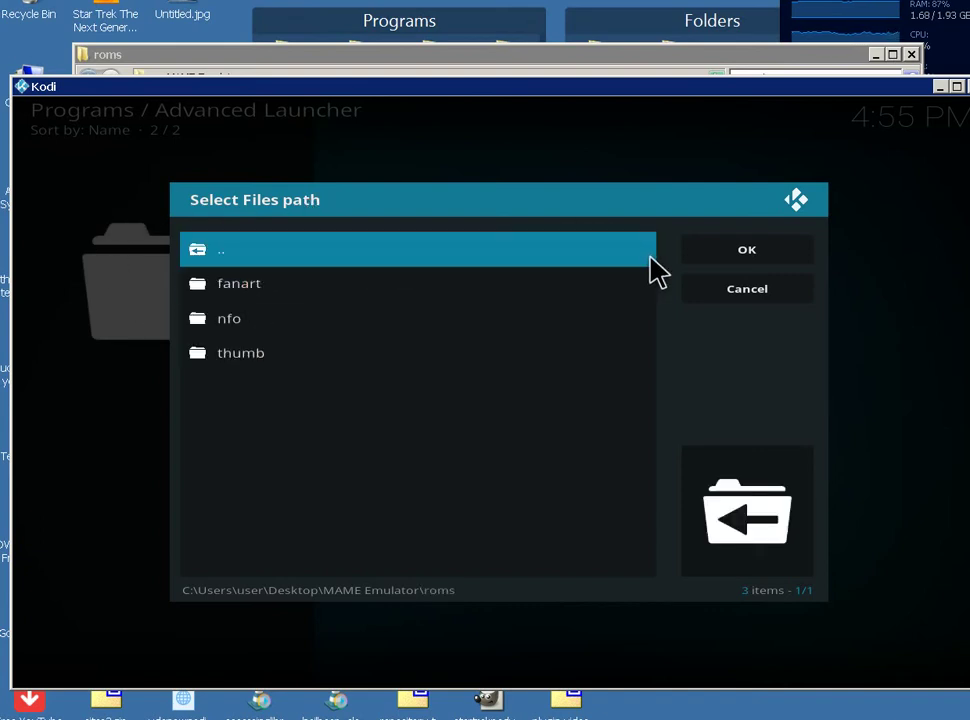
click(783, 256)
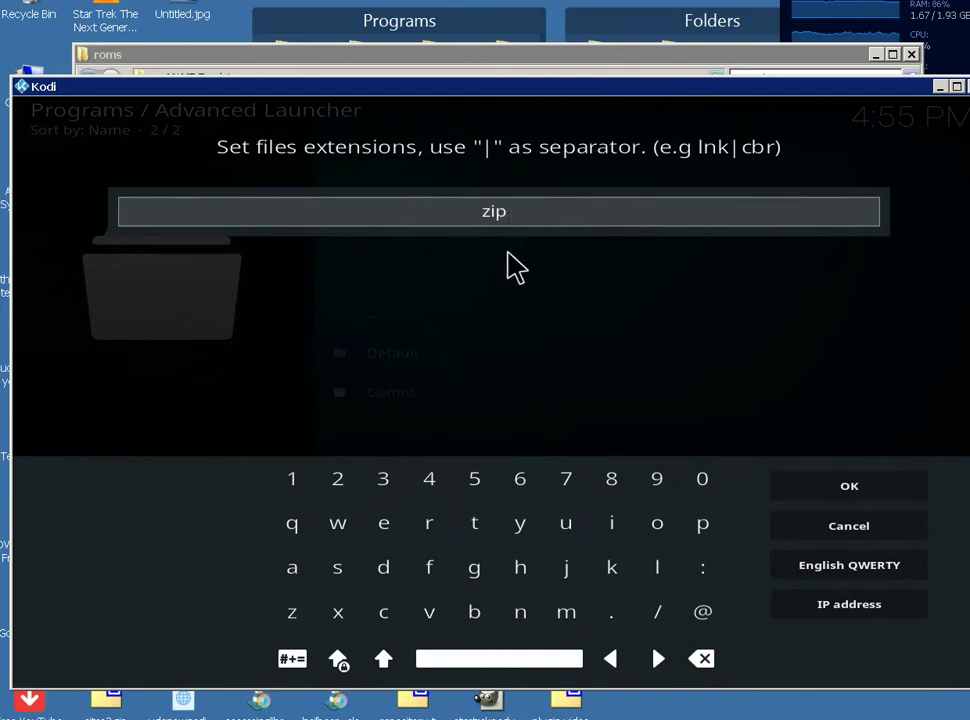
click(850, 490)
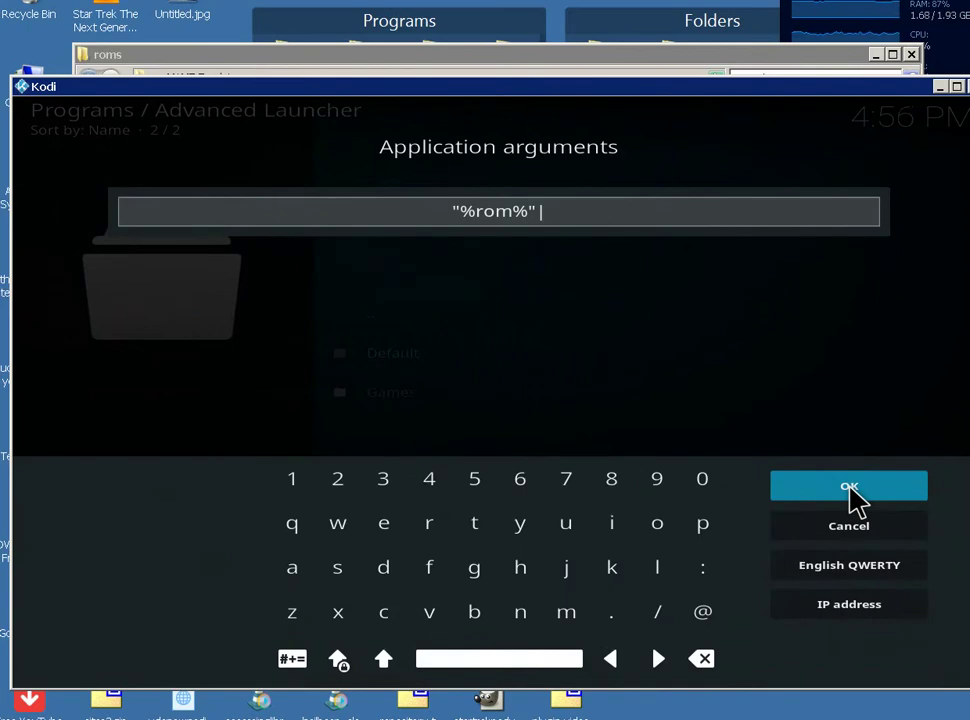
click(851, 488)
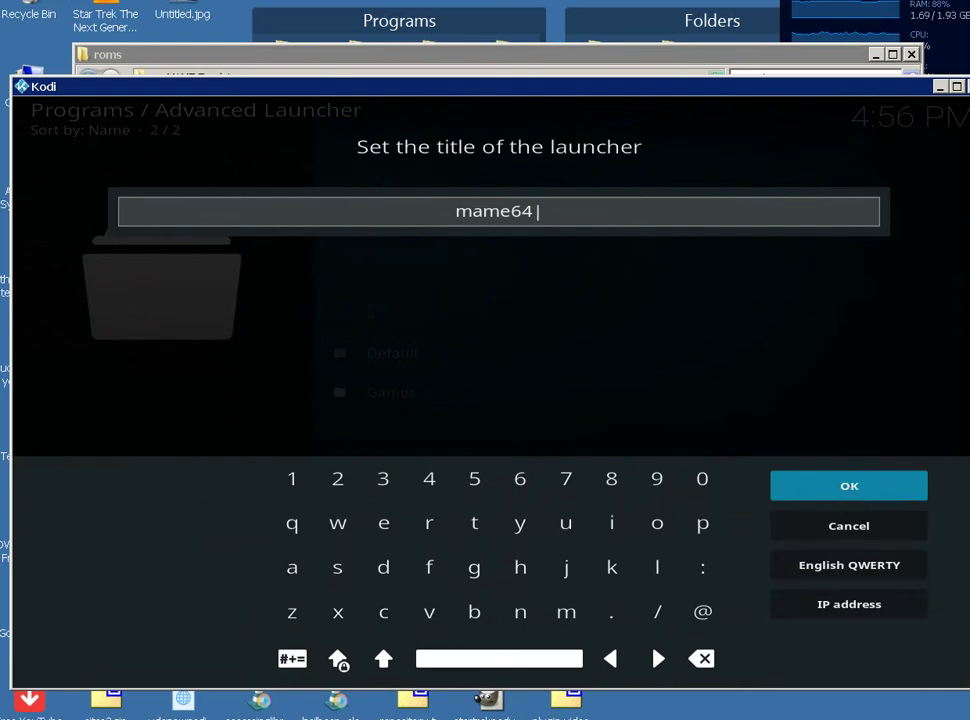
Title the launcher mame64 and select Arcade as its platform
click(850, 489)
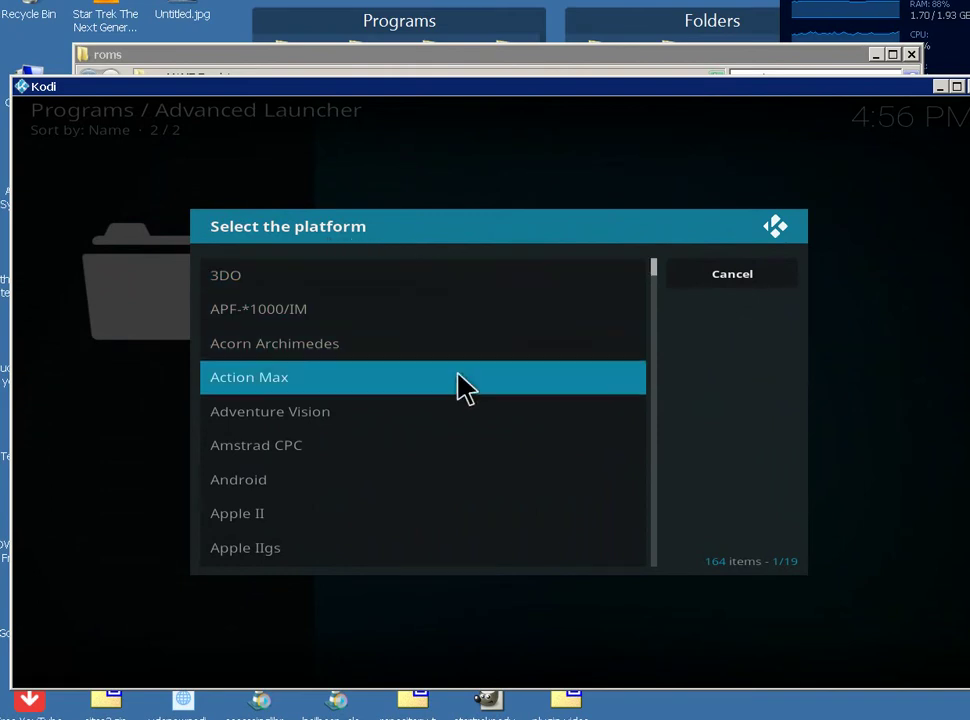
scroll(541, 394, down, 4)
scroll(526, 396, up, 3)
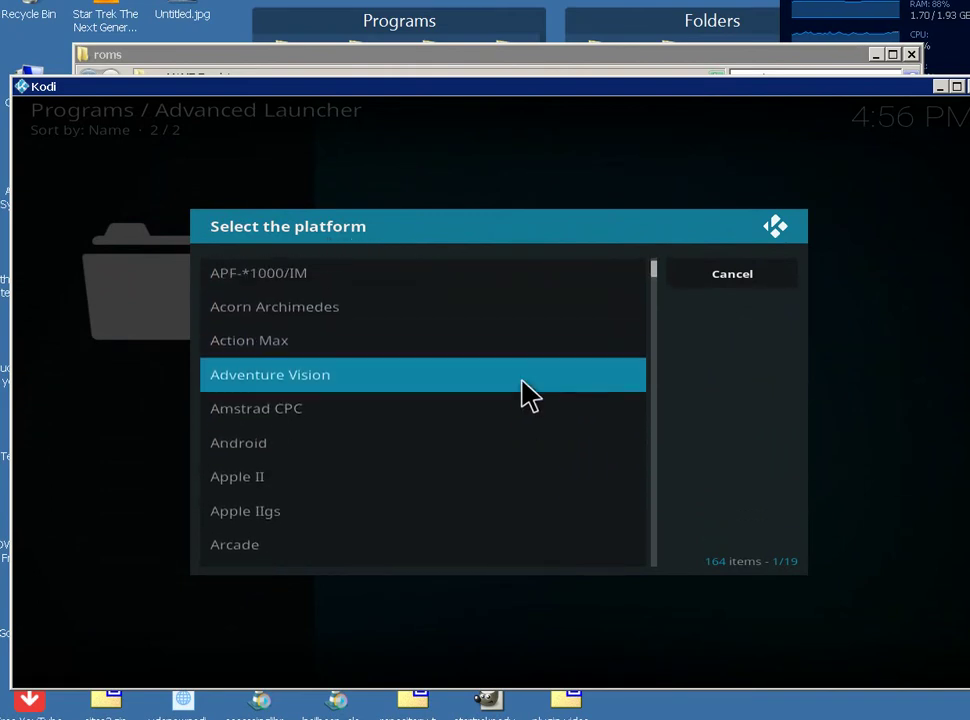
scroll(522, 390, up, 1)
scroll(504, 360, down, 7)
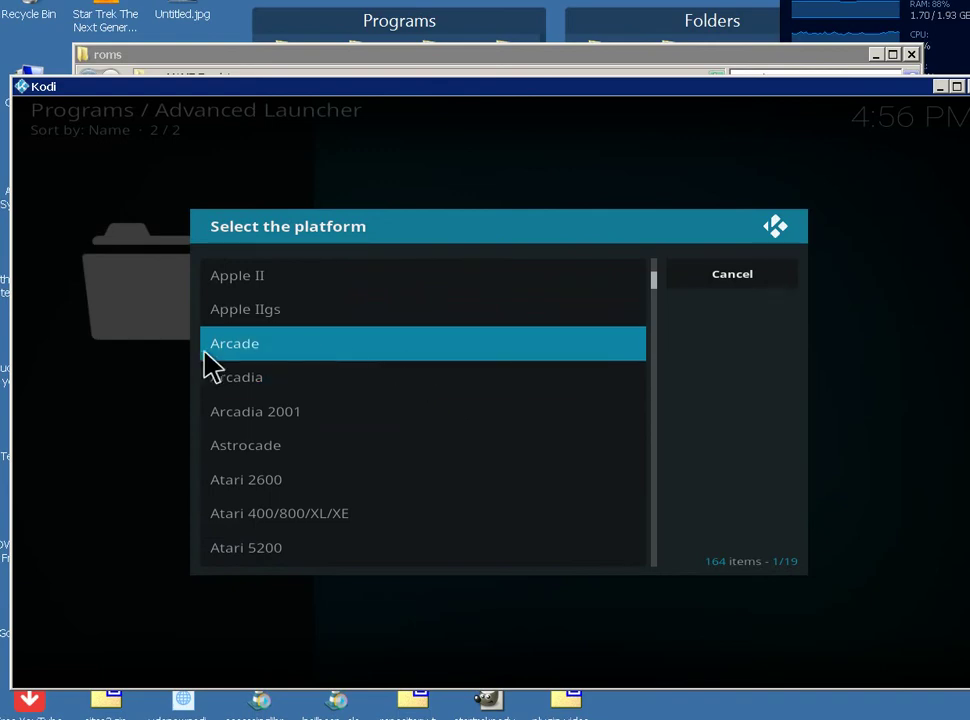
click(343, 352)
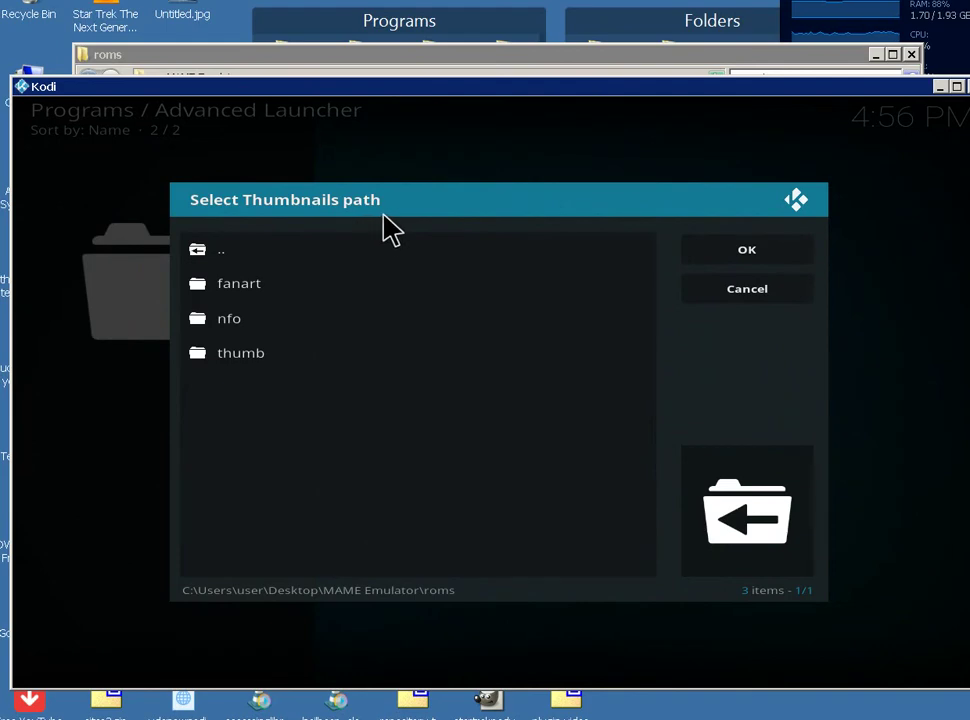
Set the launcher's thumbnails path to the thumb folder and its fanarts path to the fanart folder inside roms
click(222, 364)
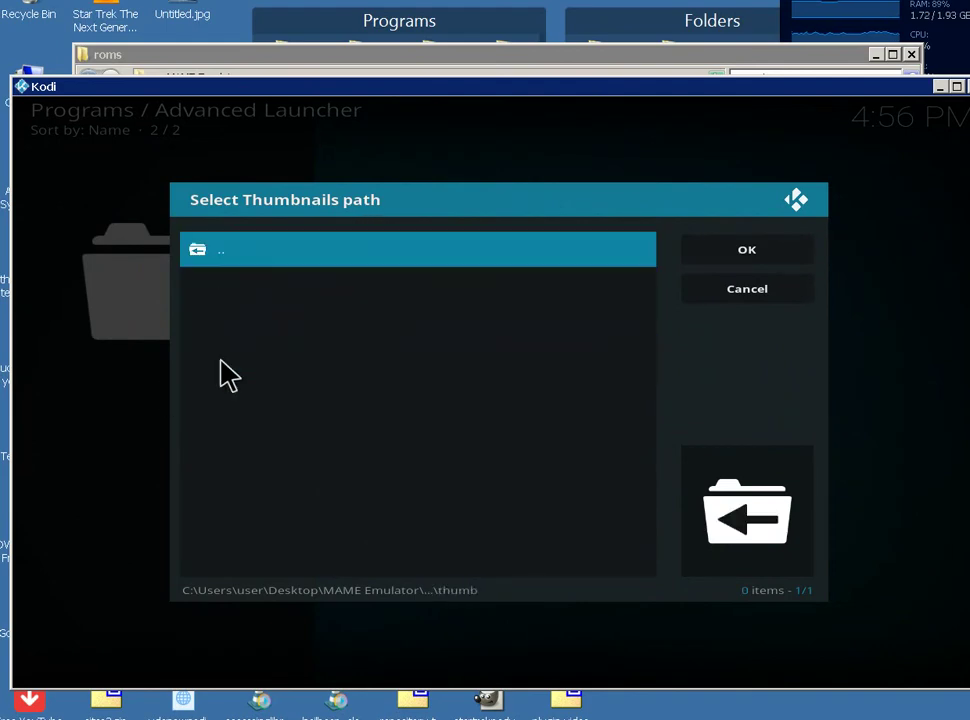
click(766, 259)
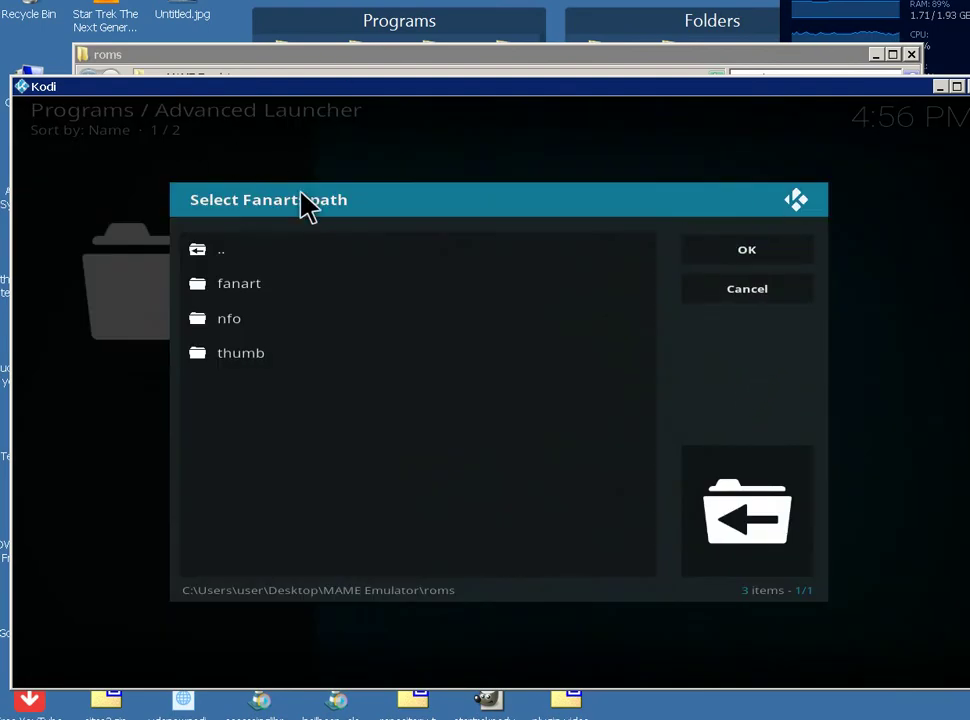
click(324, 292)
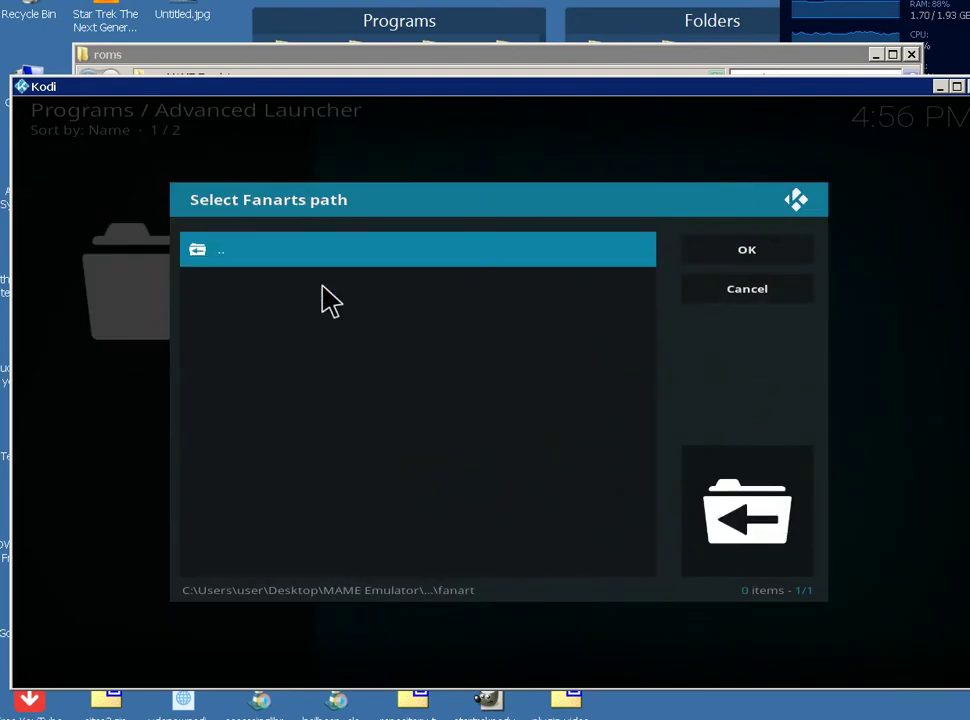
click(737, 266)
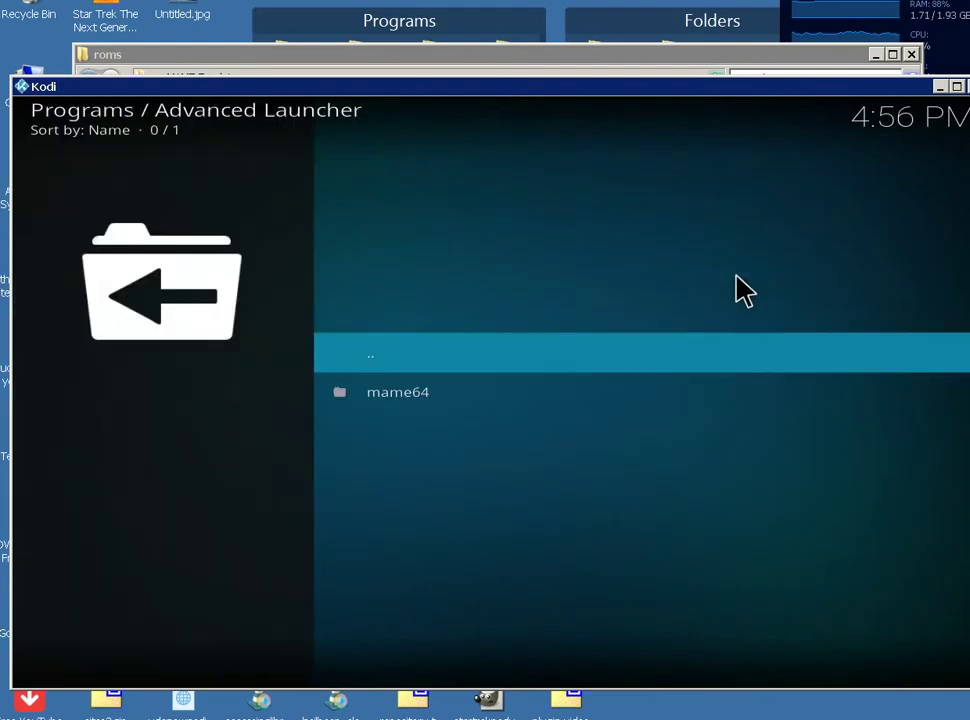
Add the games to the mame64 launcher by scanning for new items
click(395, 410)
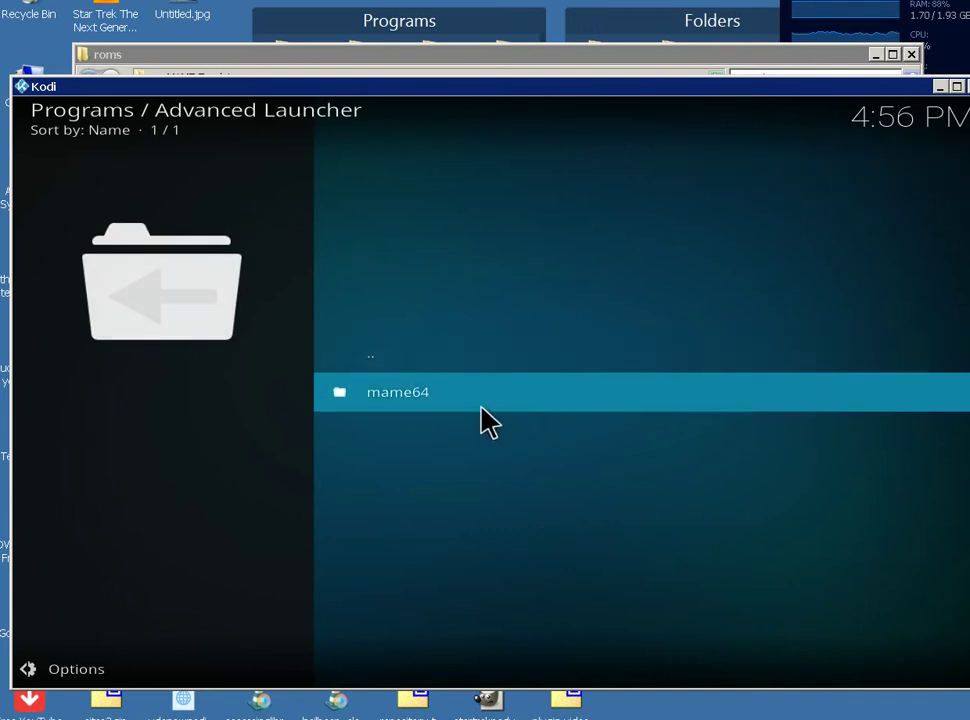
right_click(383, 407)
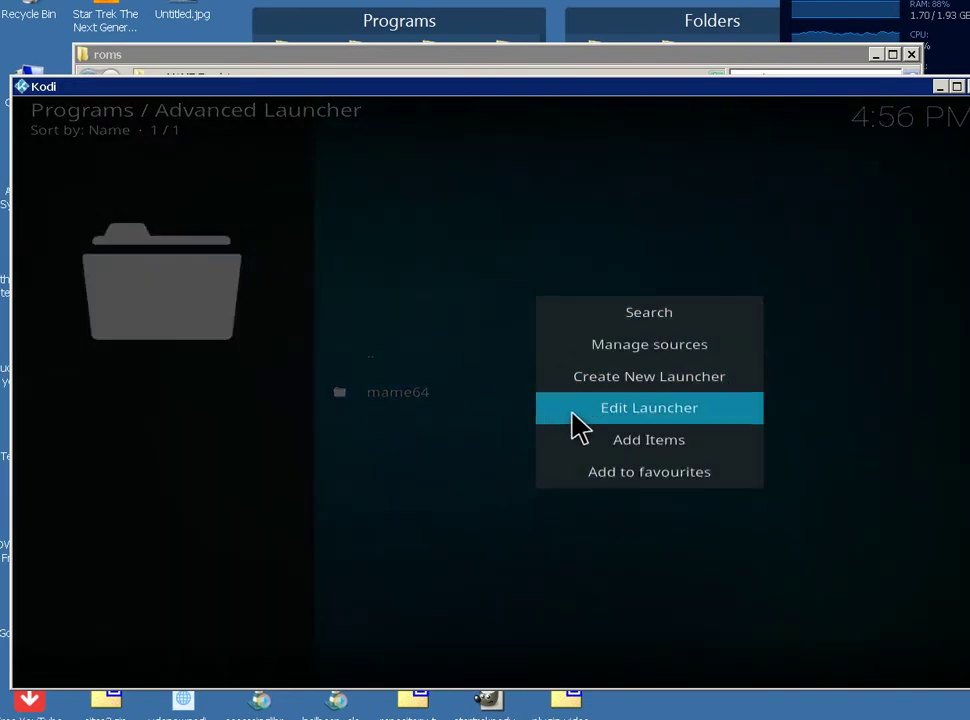
click(668, 448)
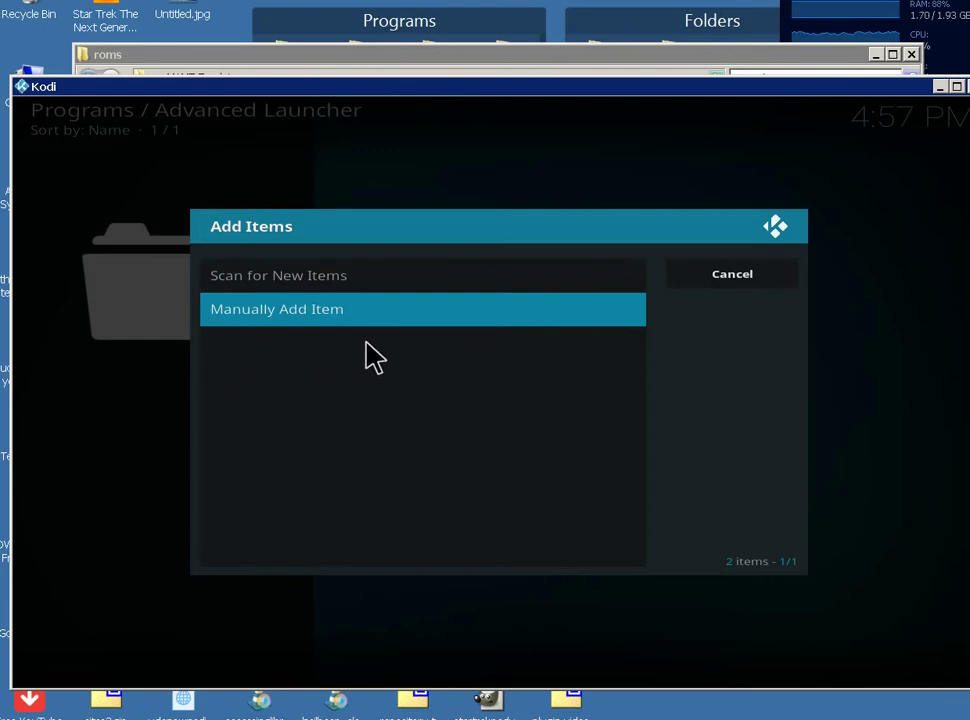
click(283, 286)
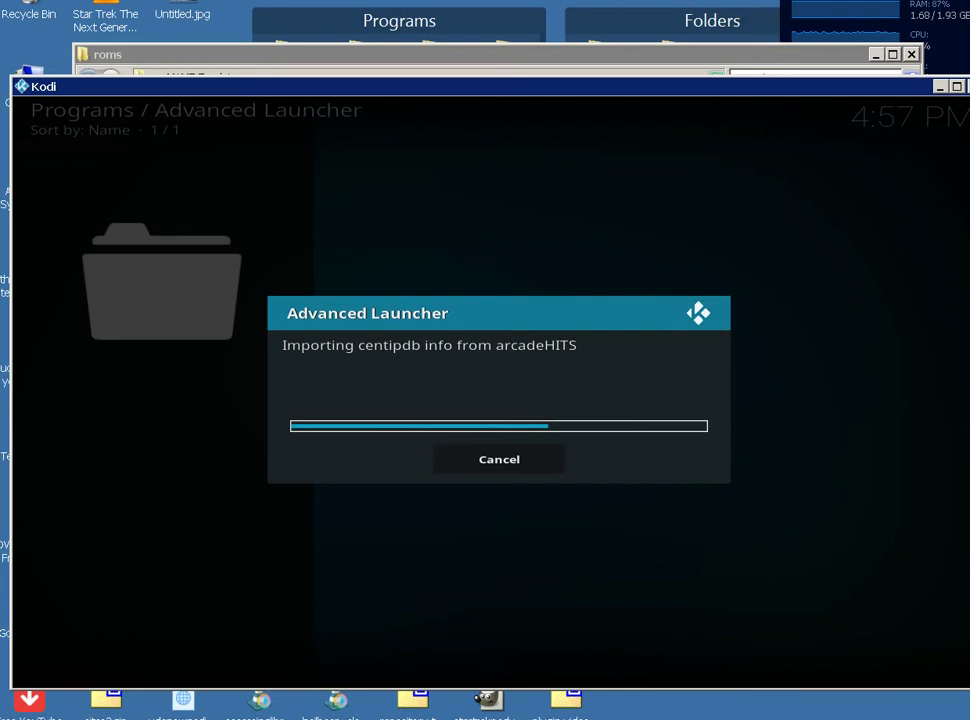
Switch to the roms folder window, examine the downloaded images in the fanart and thumb folders, and return to Kodi
drag(533, 77, 540, 62)
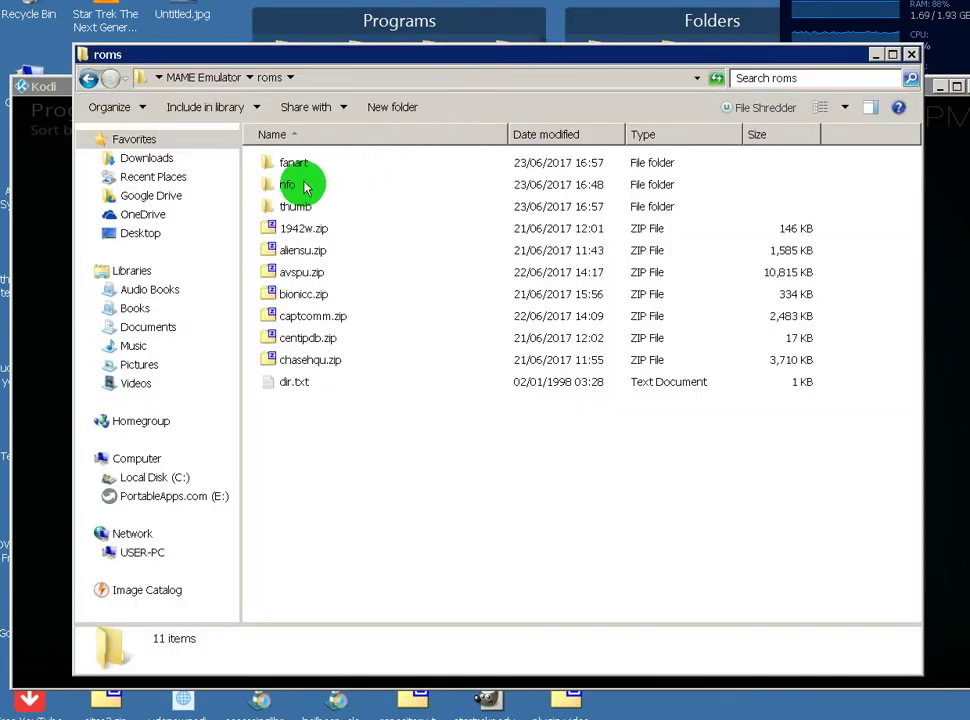
click(305, 170)
double_click(305, 170)
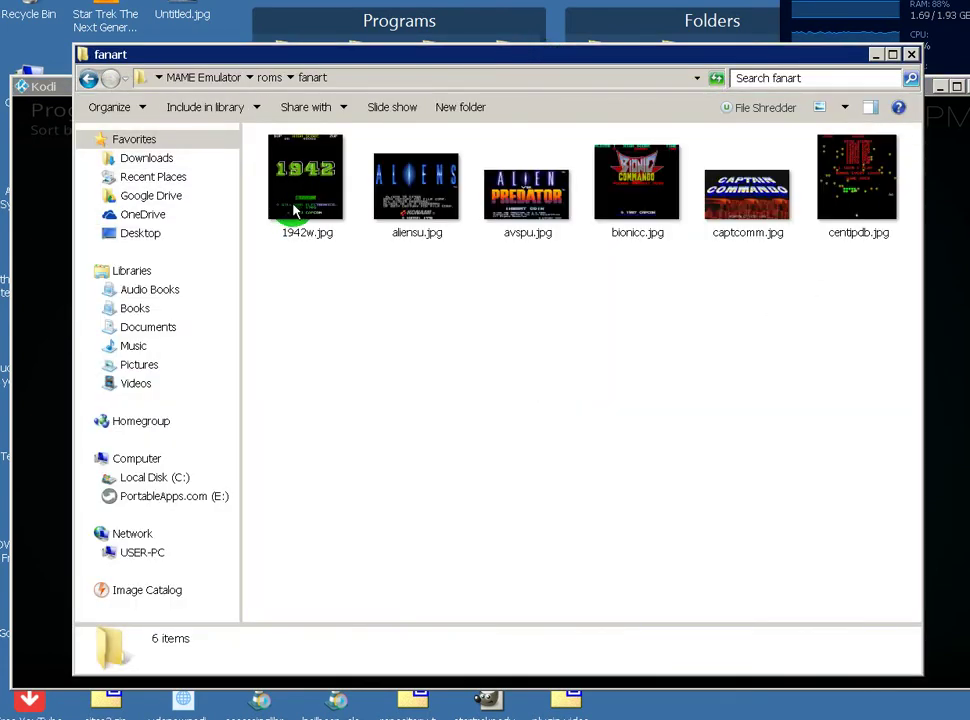
click(88, 78)
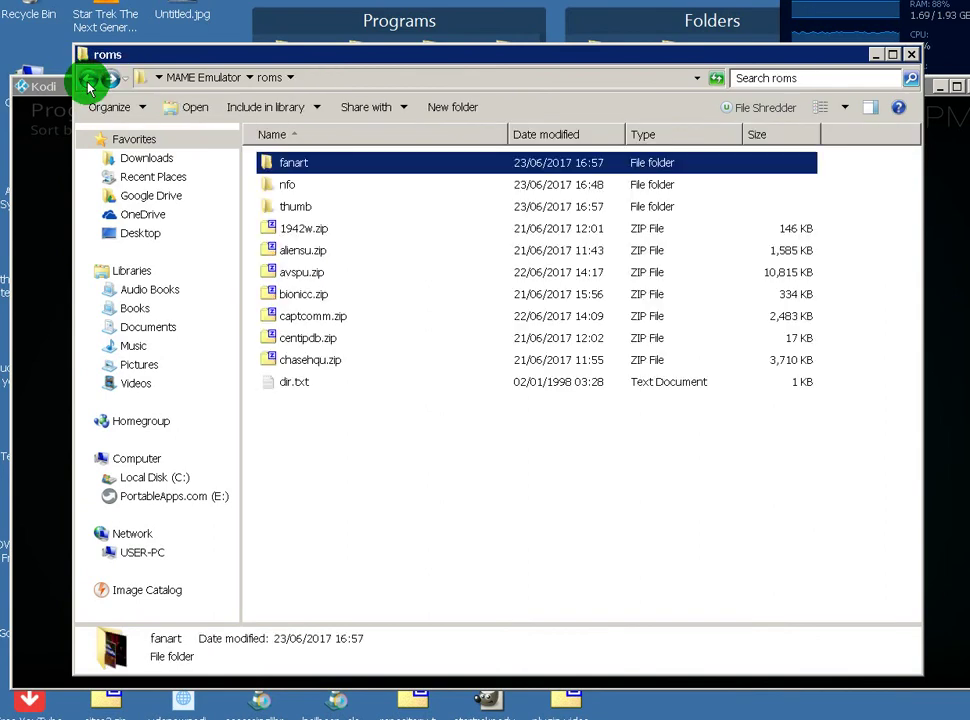
click(285, 204)
double_click(285, 204)
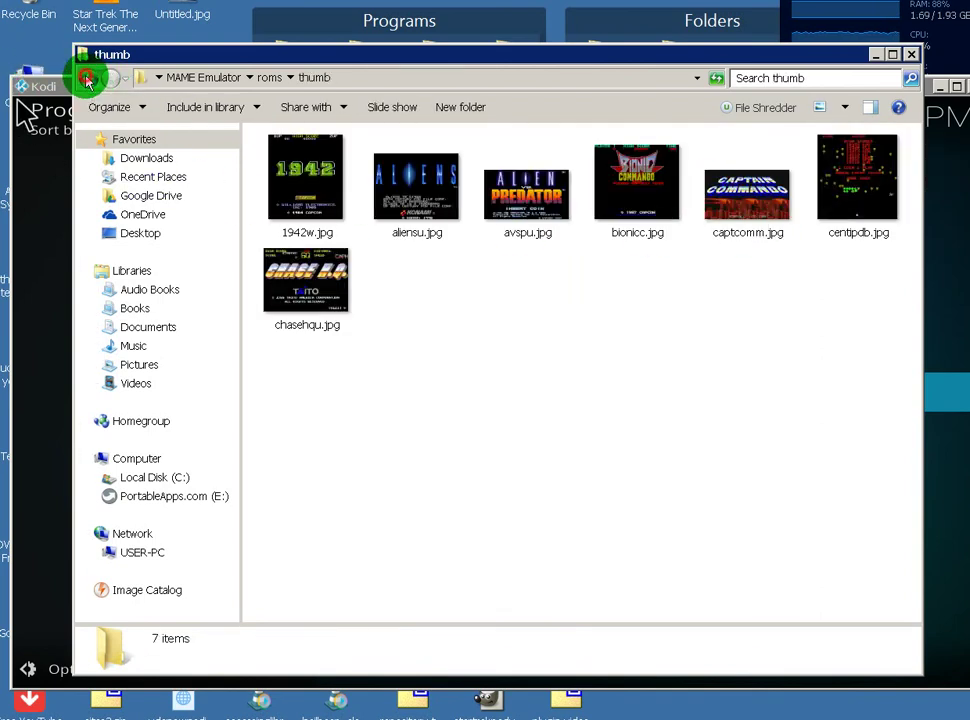
click(88, 78)
click(57, 86)
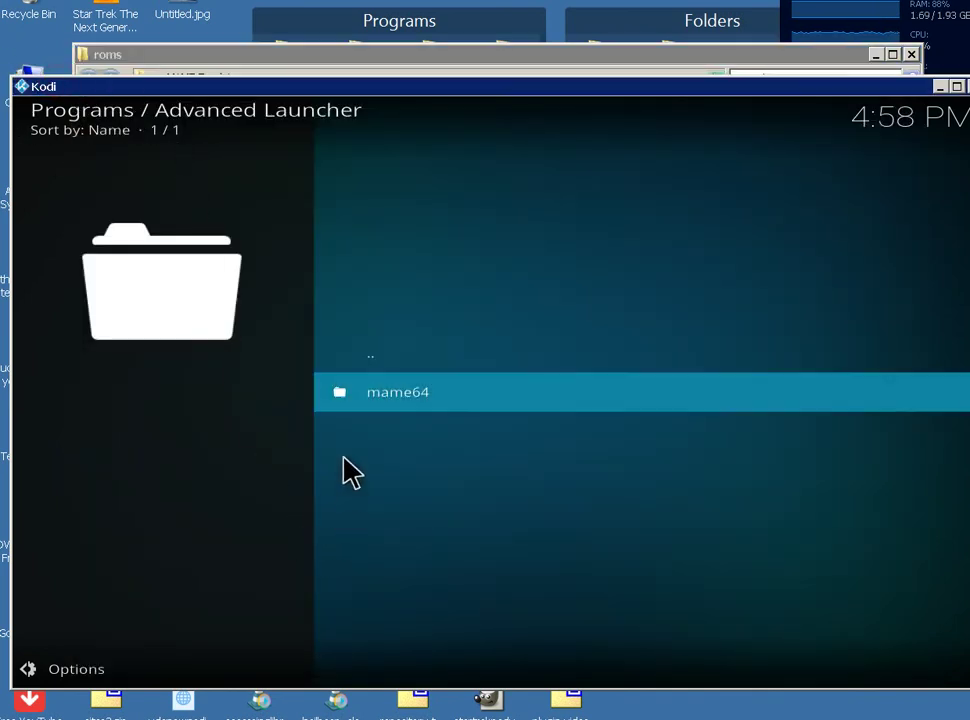
Open the mame64 launcher's game list and mark Captain Commando as watched
click(411, 404)
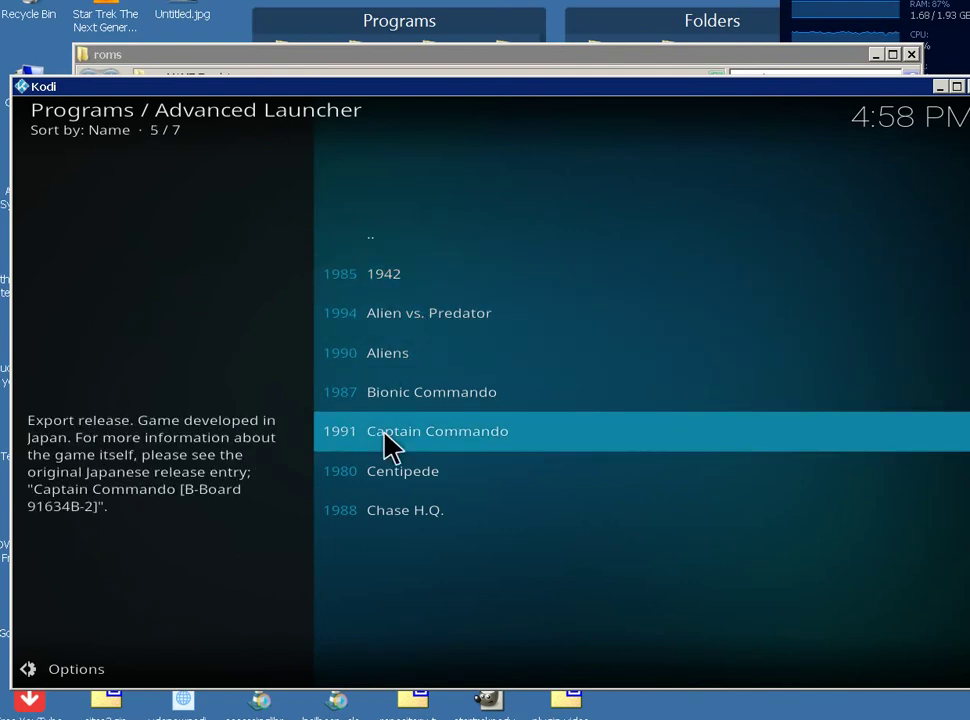
right_click(390, 450)
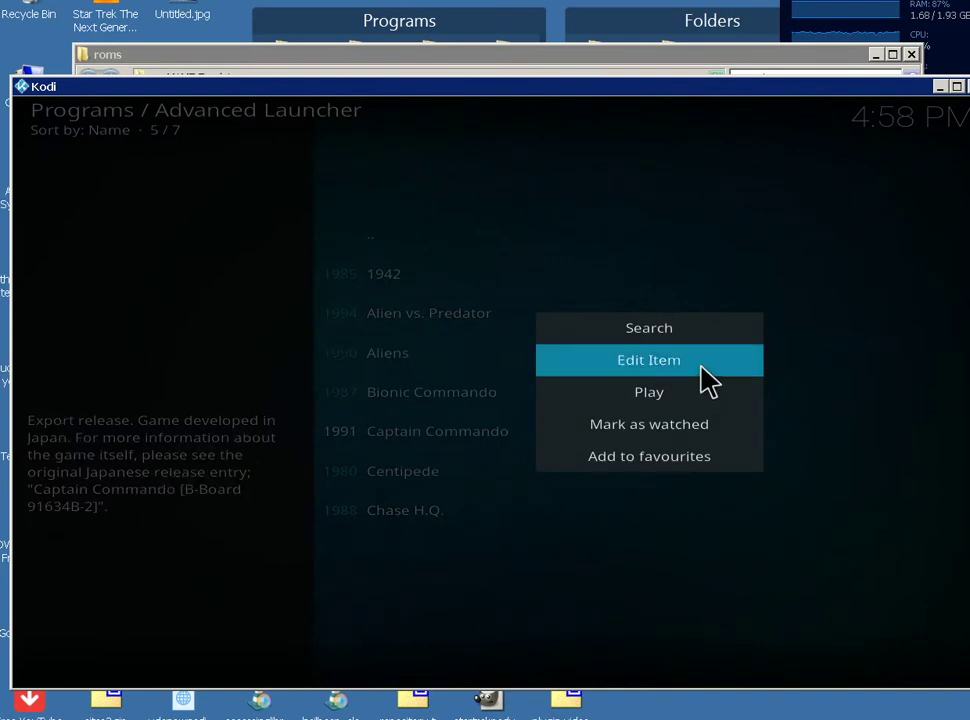
click(654, 437)
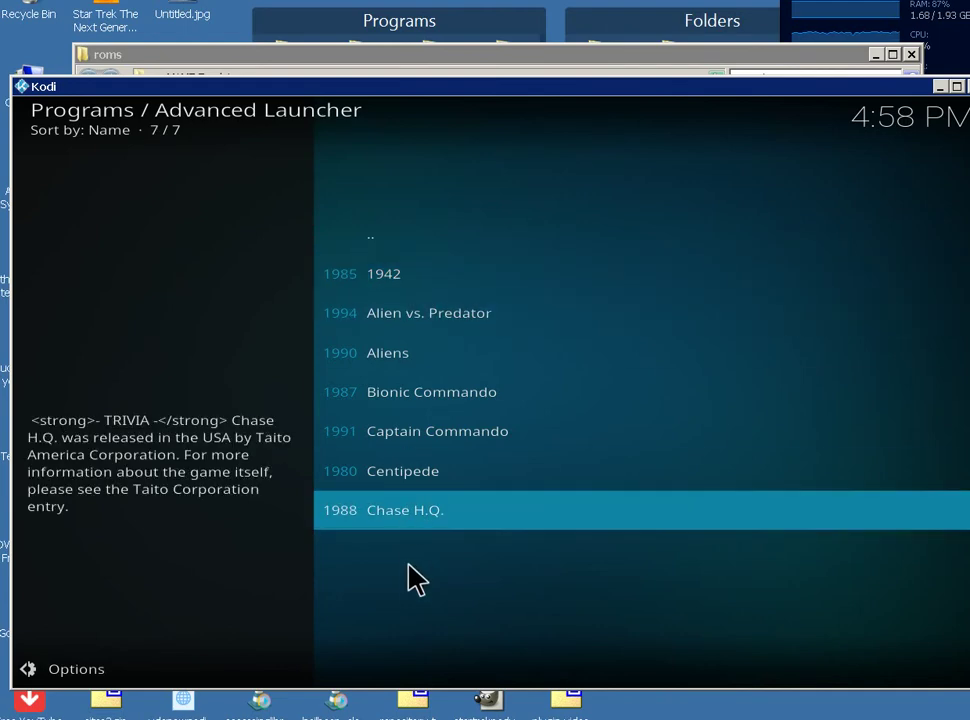
Browse the thumb folder in the roms source for a linked local thumbnail image for 1942, without choosing one
right_click(403, 293)
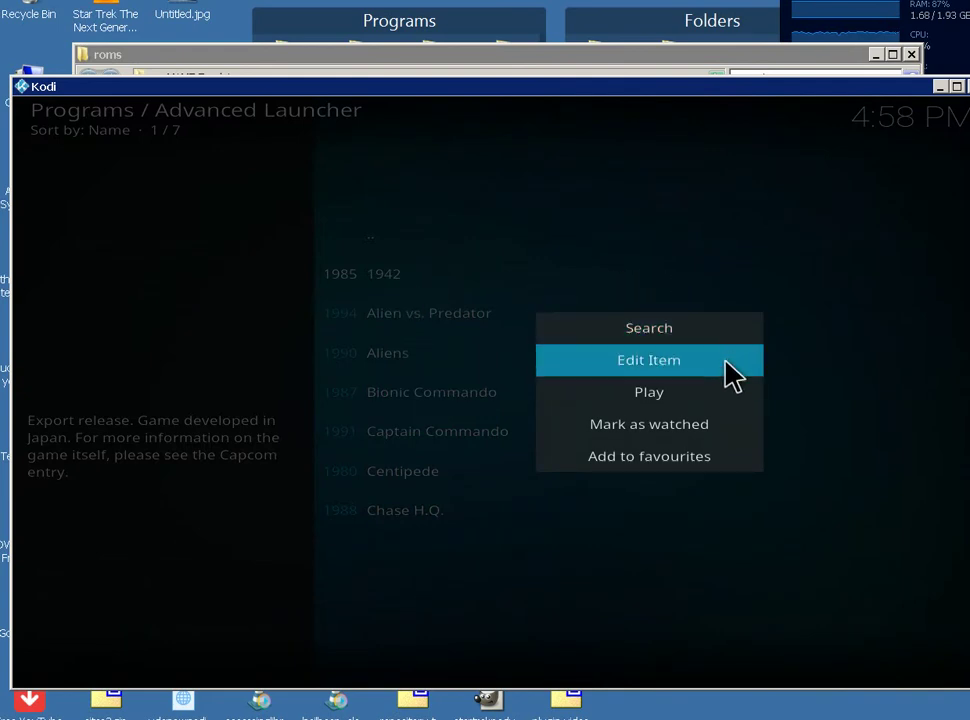
click(671, 370)
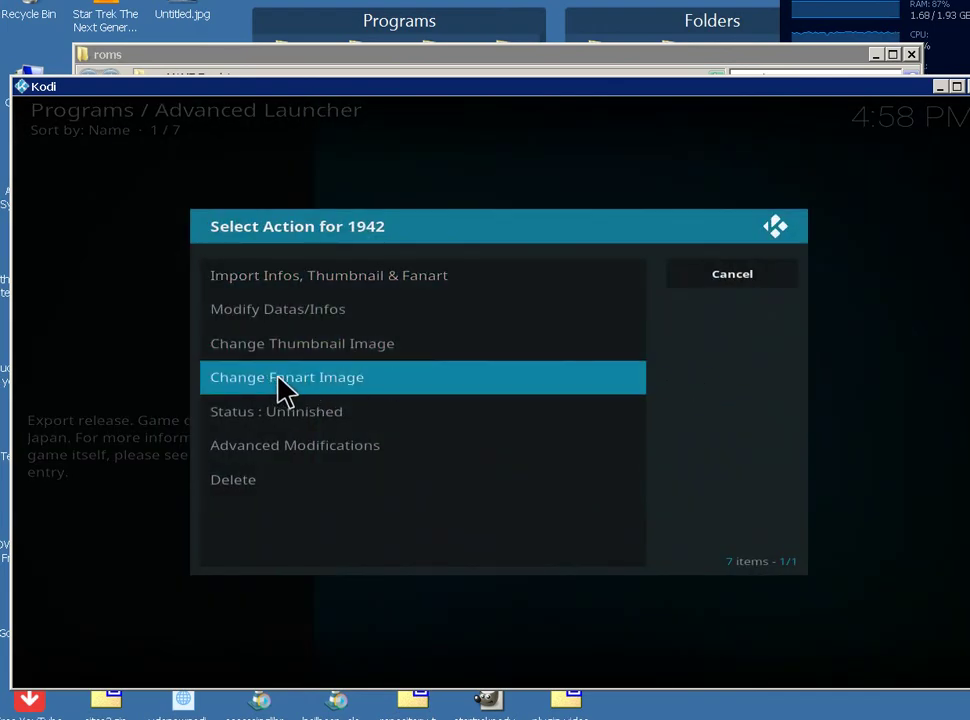
click(374, 350)
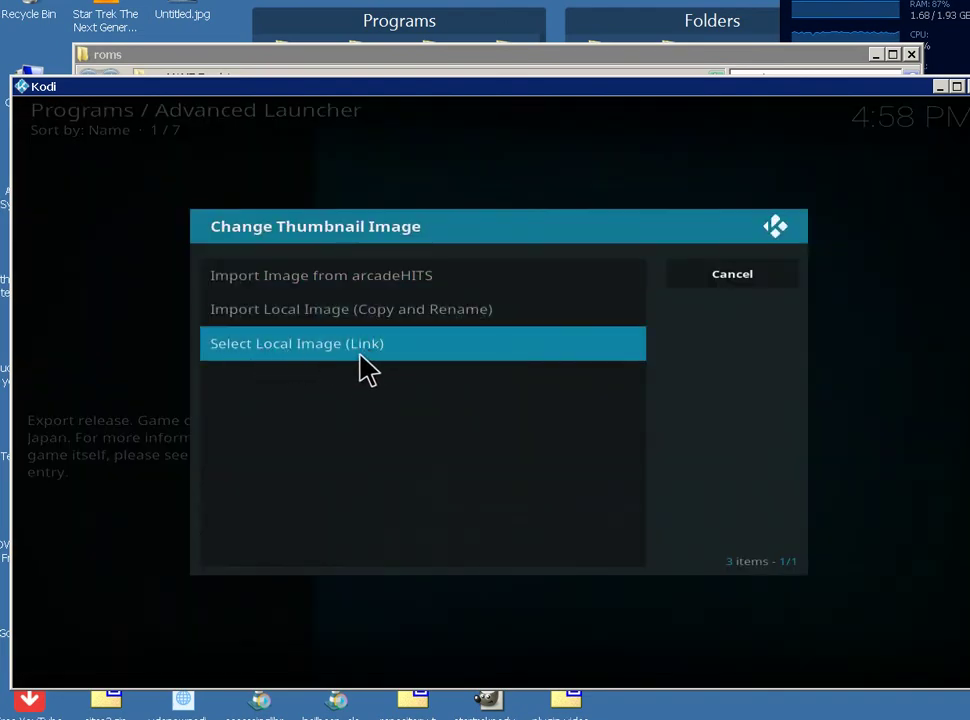
click(360, 354)
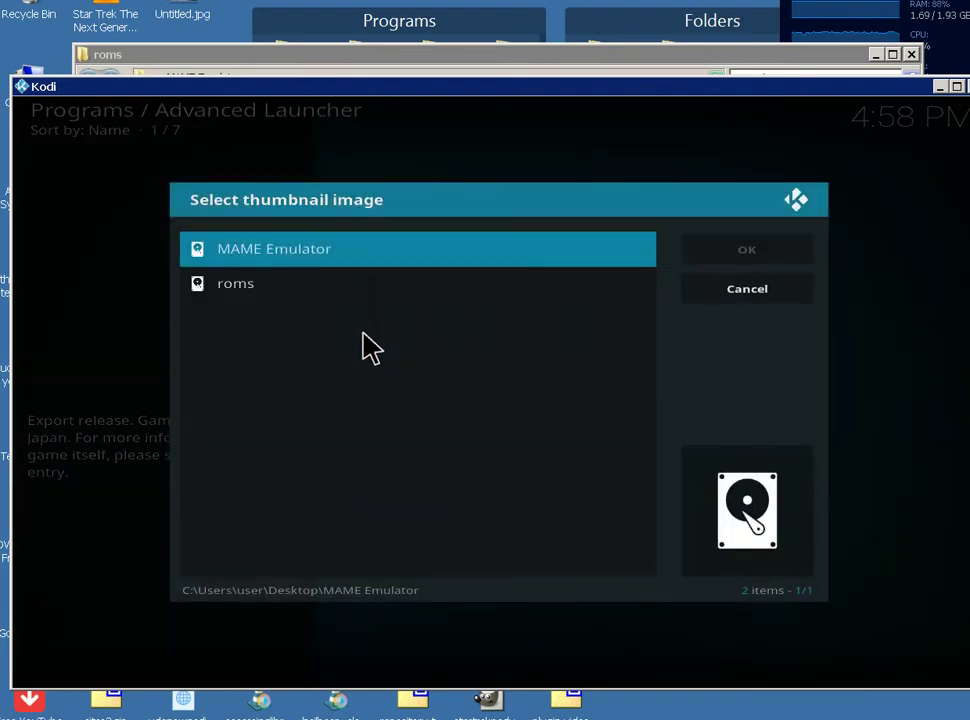
click(447, 303)
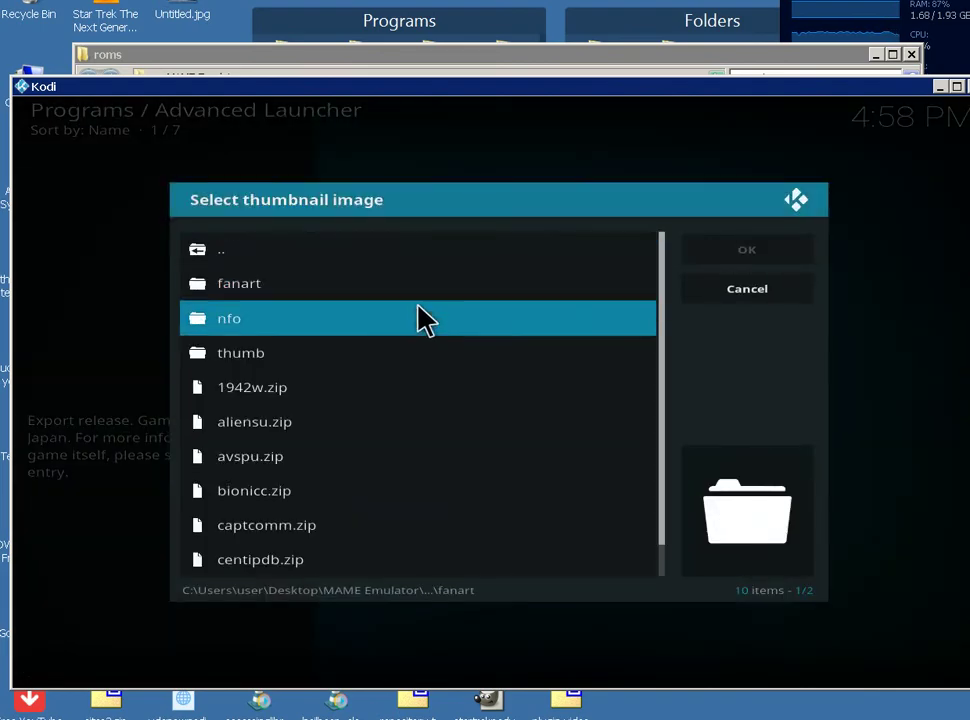
click(389, 360)
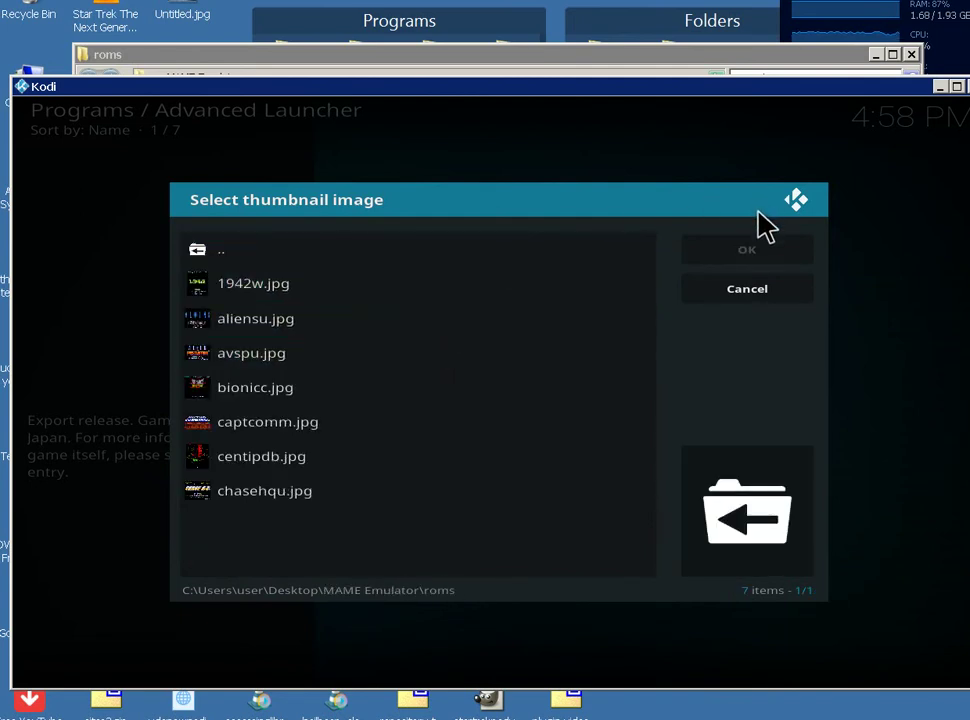
click(739, 295)
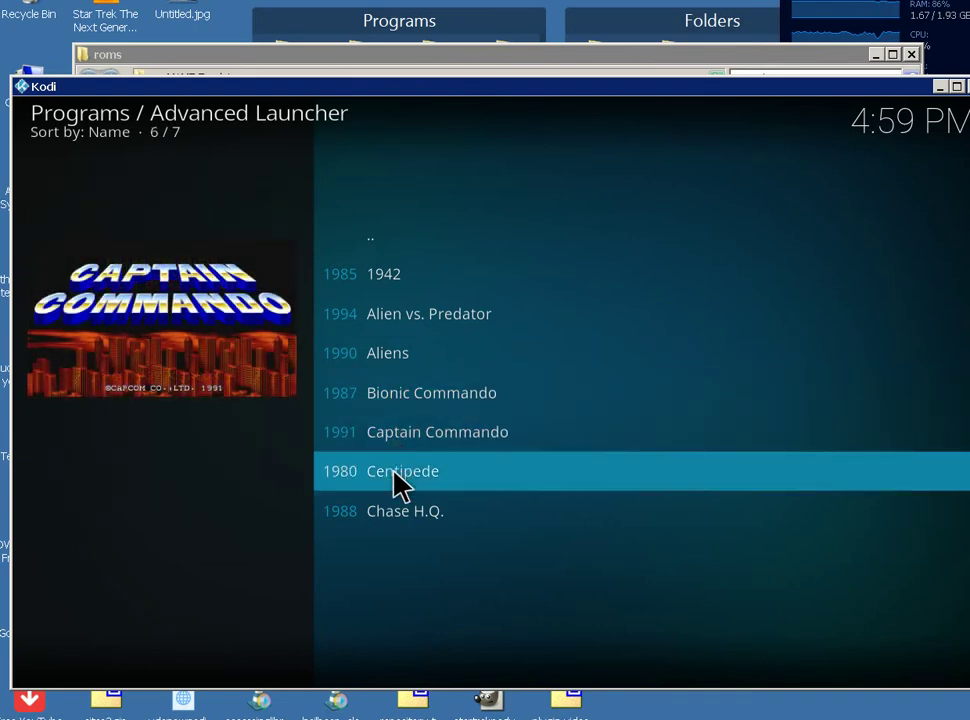
Browse the fanart folder in the roms source for a linked local fanart image for 1942, without choosing one
right_click(428, 283)
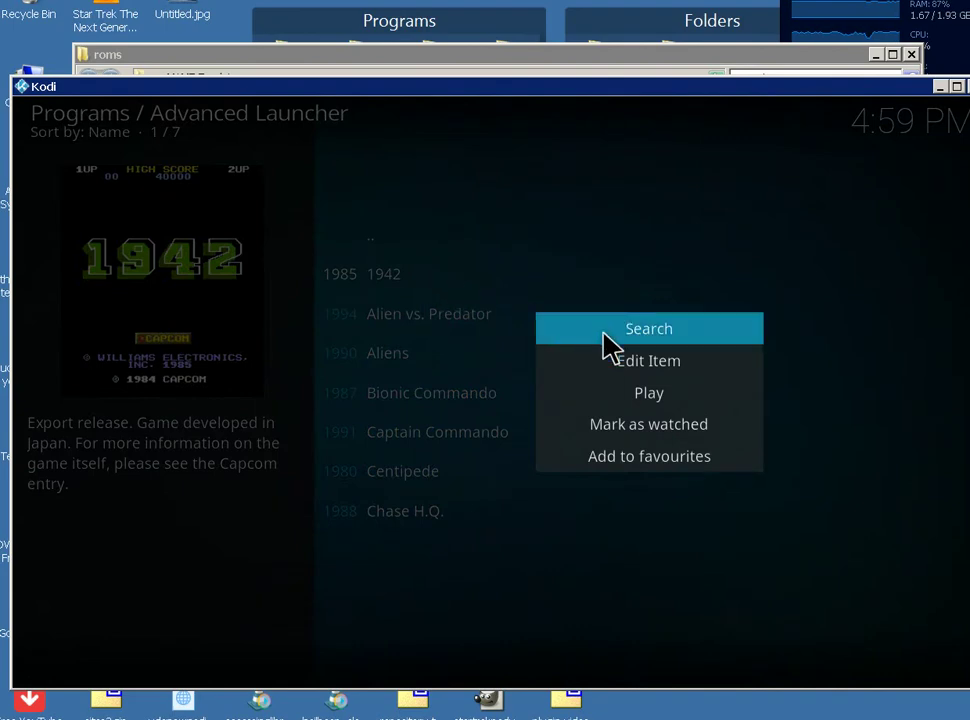
click(648, 364)
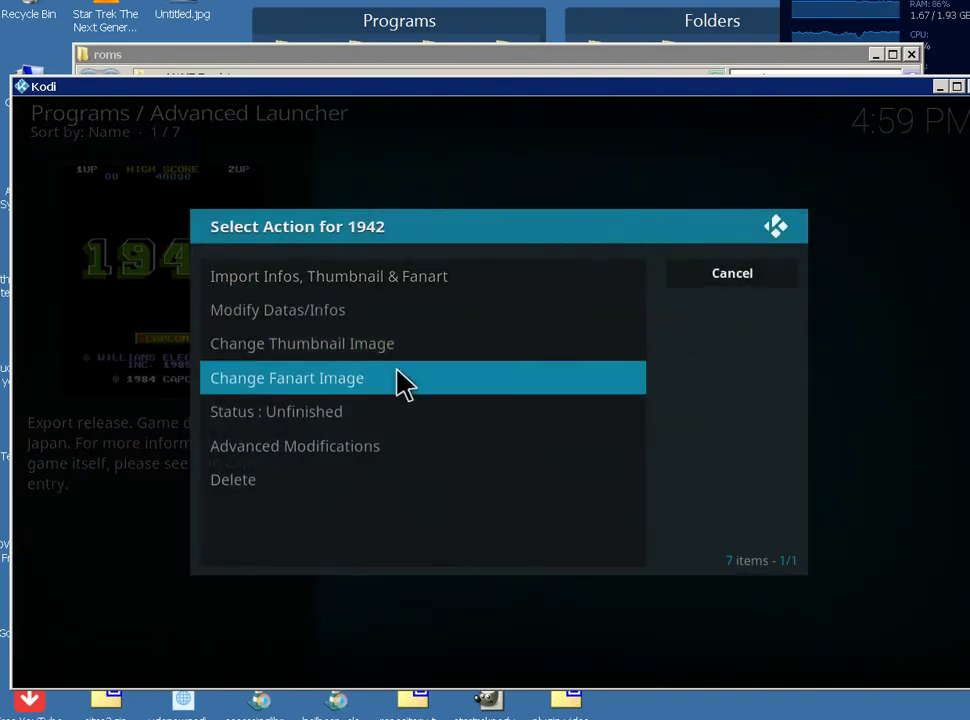
click(398, 385)
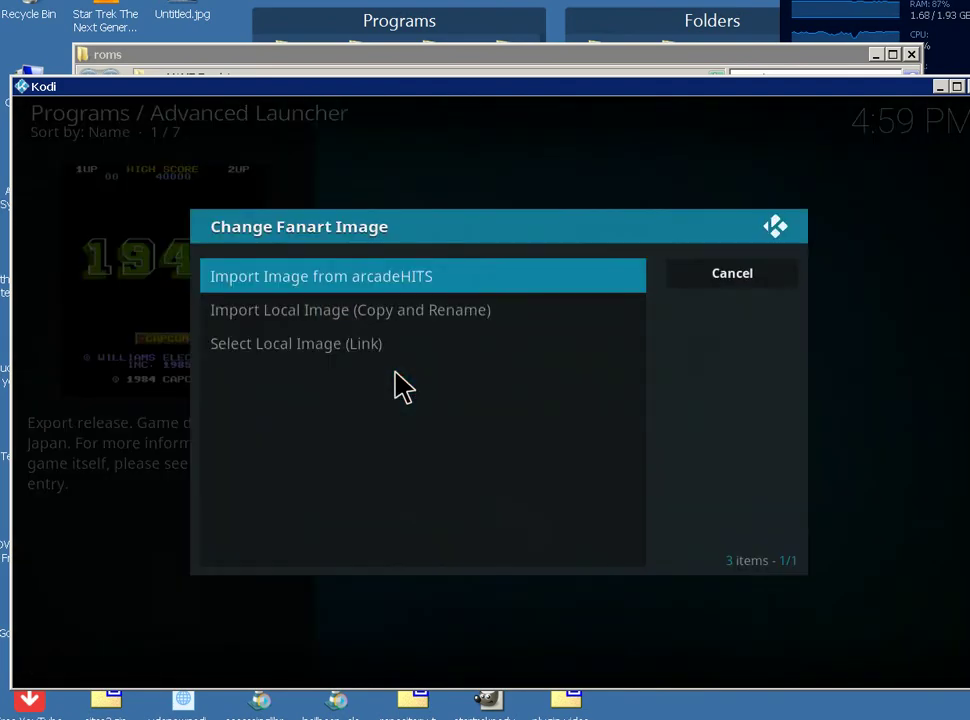
click(375, 345)
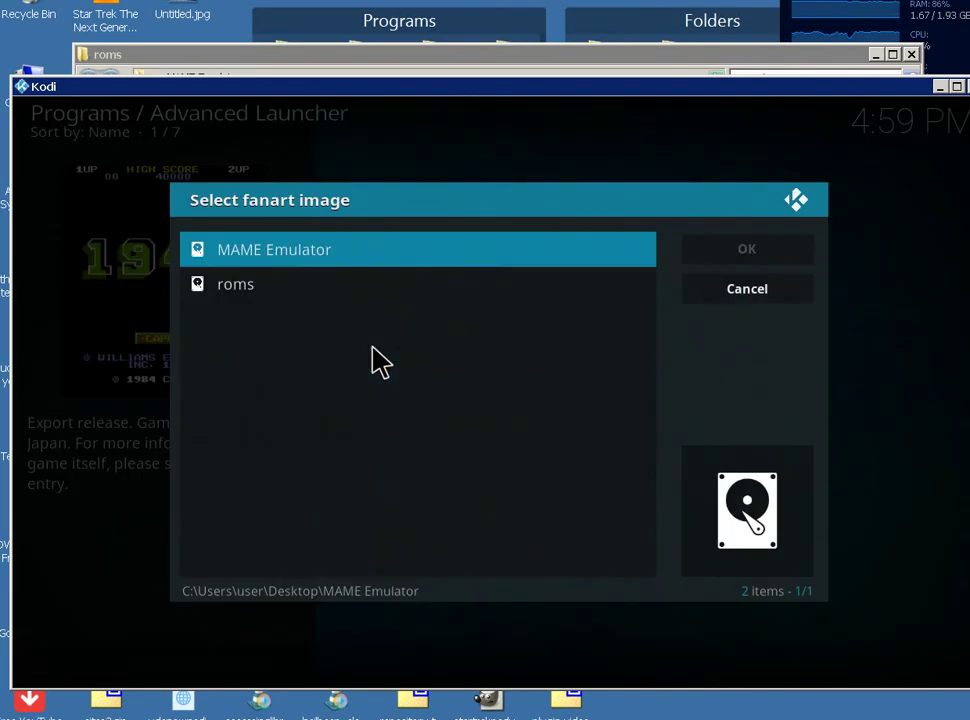
click(372, 293)
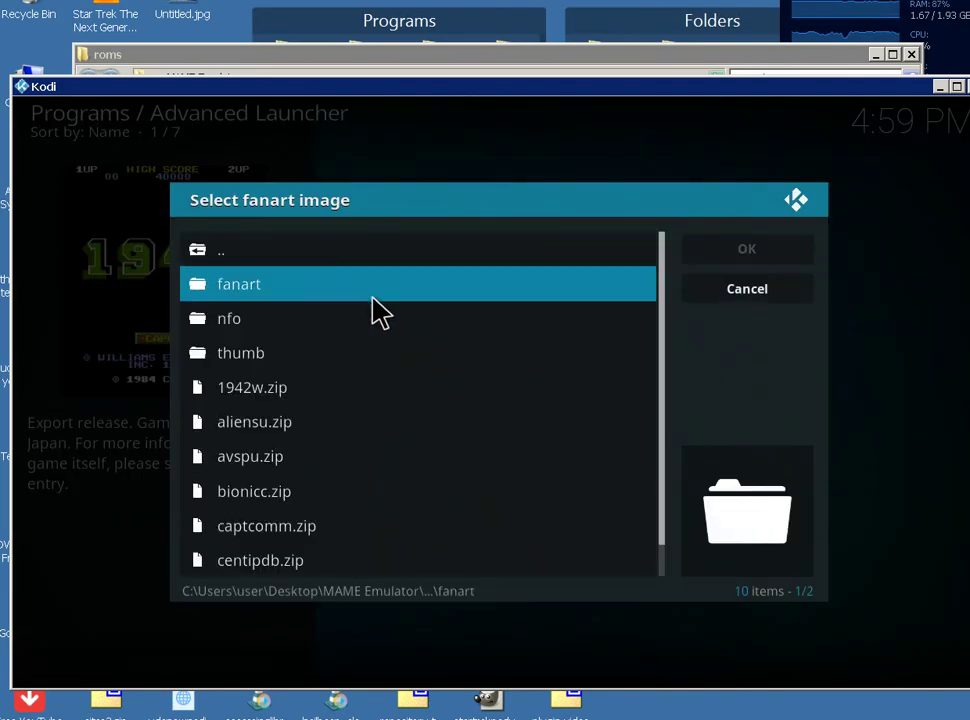
click(373, 295)
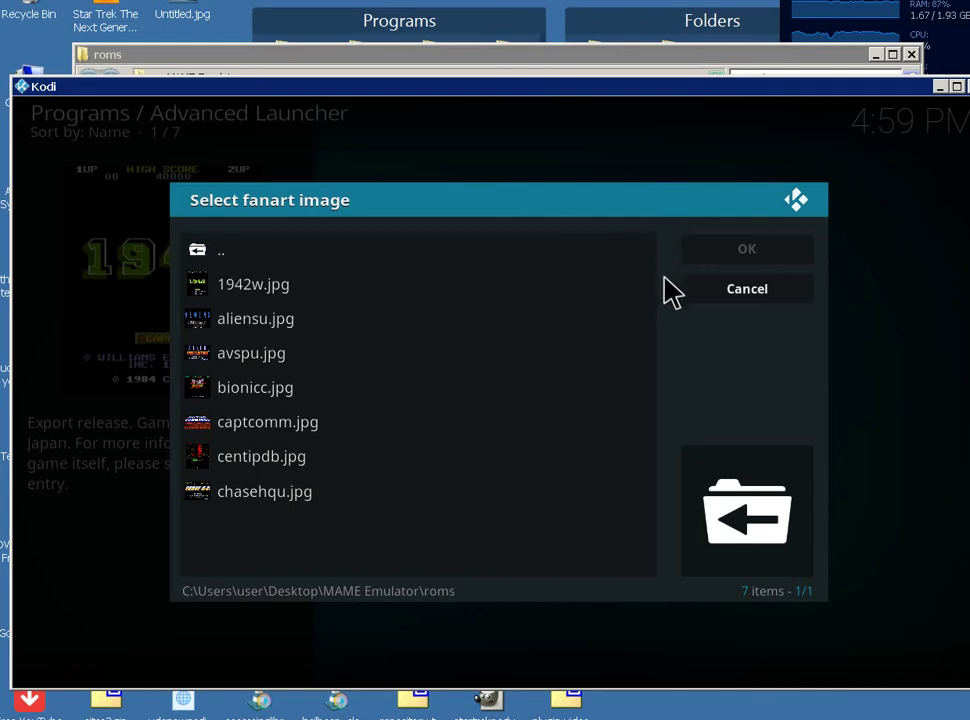
click(747, 292)
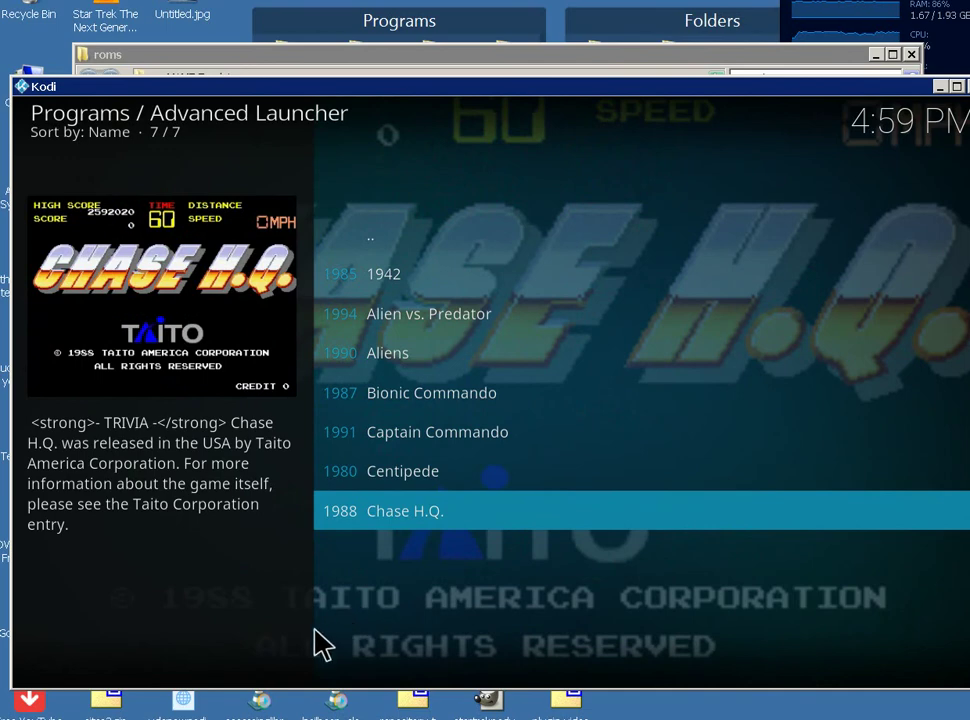
Leave the game list and open the list of additional skins available for the interface's skin setting
key(Escape)
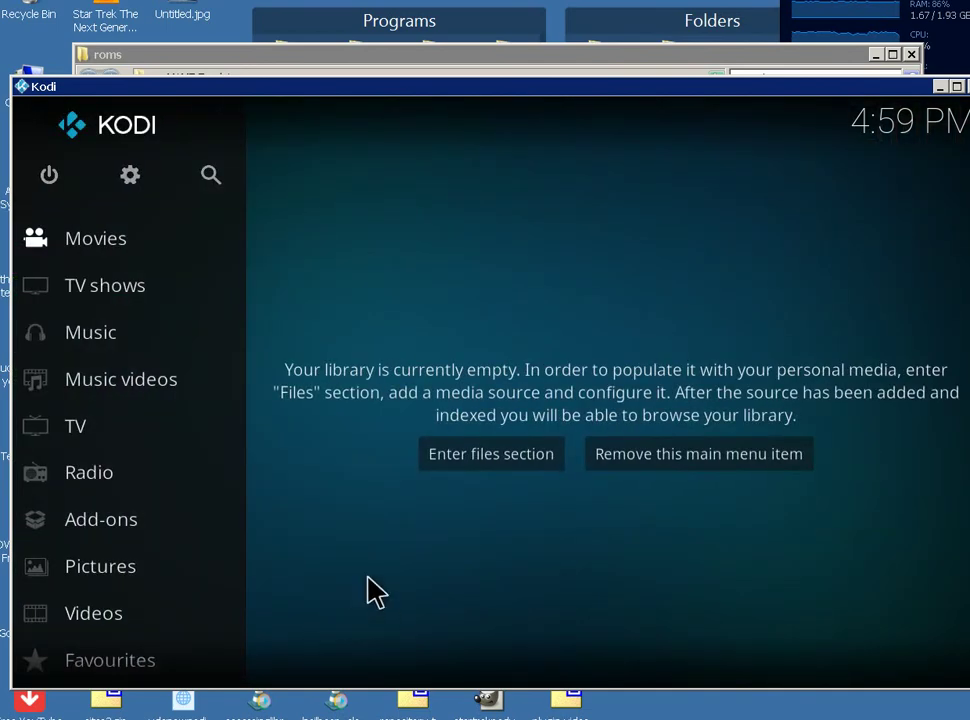
click(136, 183)
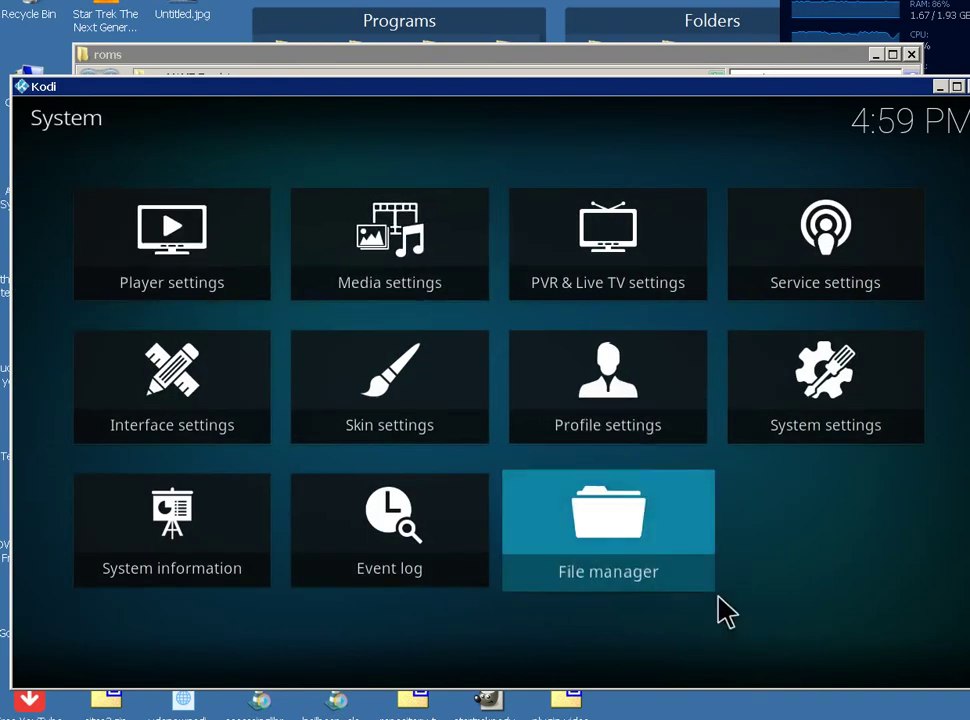
click(204, 412)
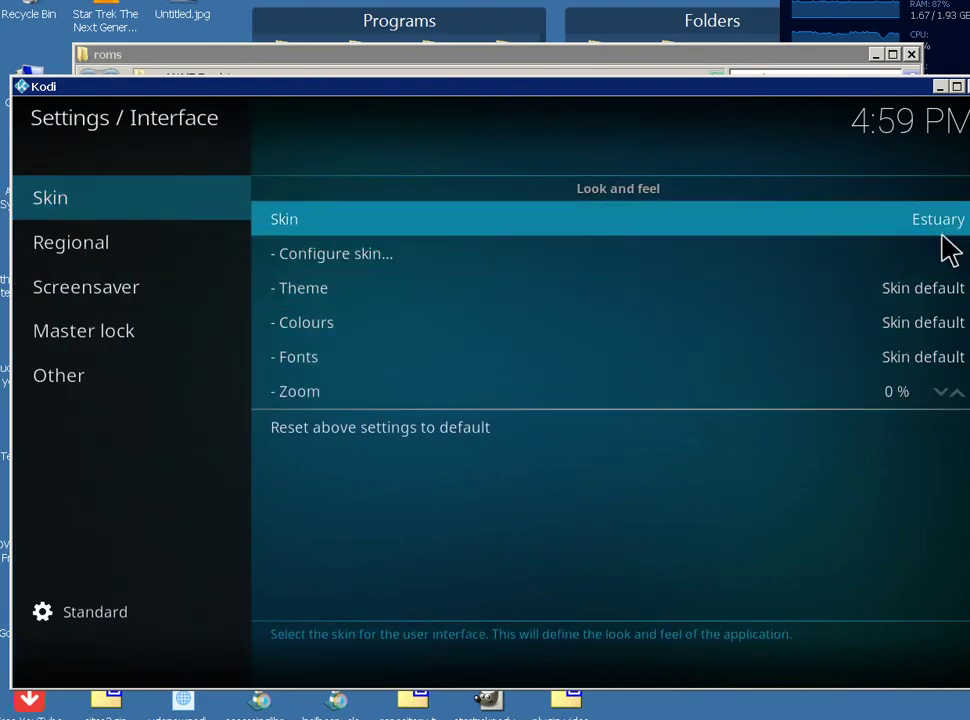
click(934, 229)
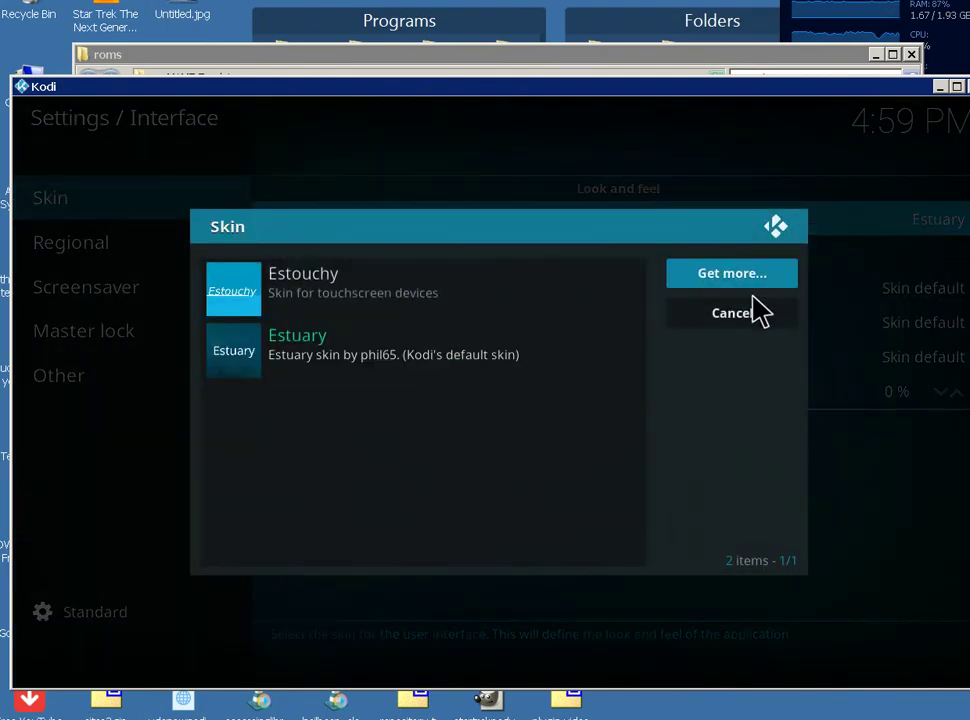
click(750, 277)
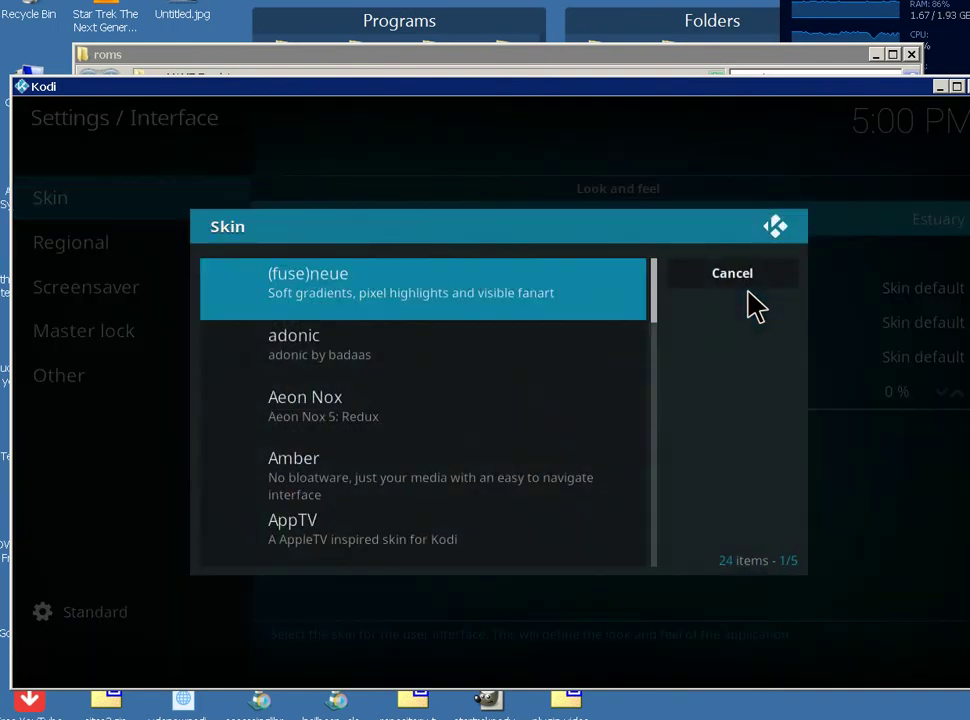
Install the Confluence skin from the available skins and keep the skin change
scroll(475, 418, down, 10)
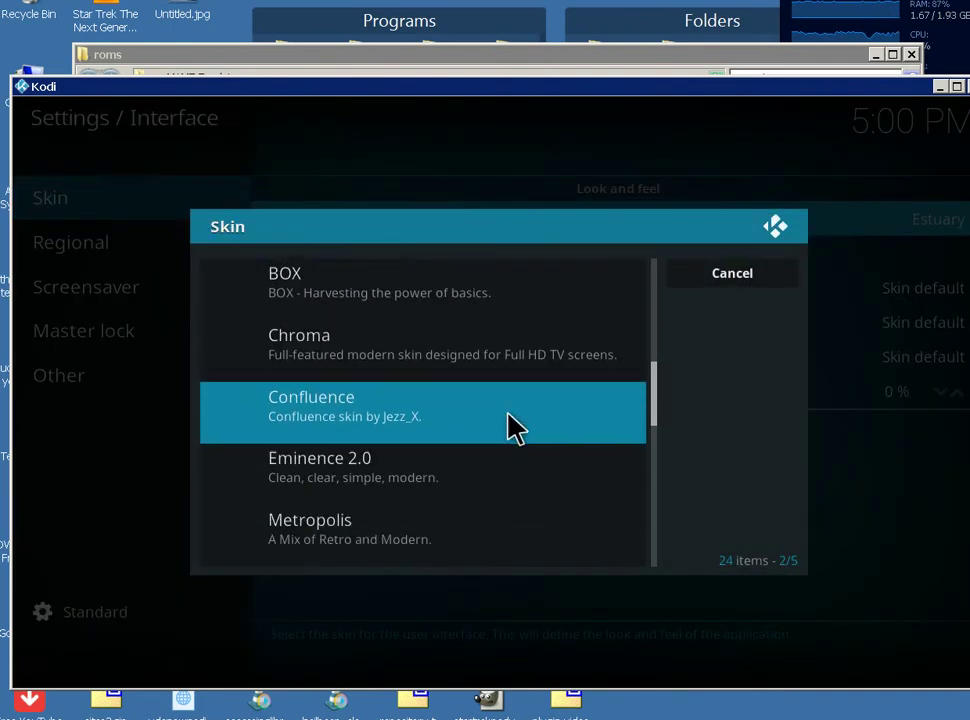
scroll(510, 425, up, 3)
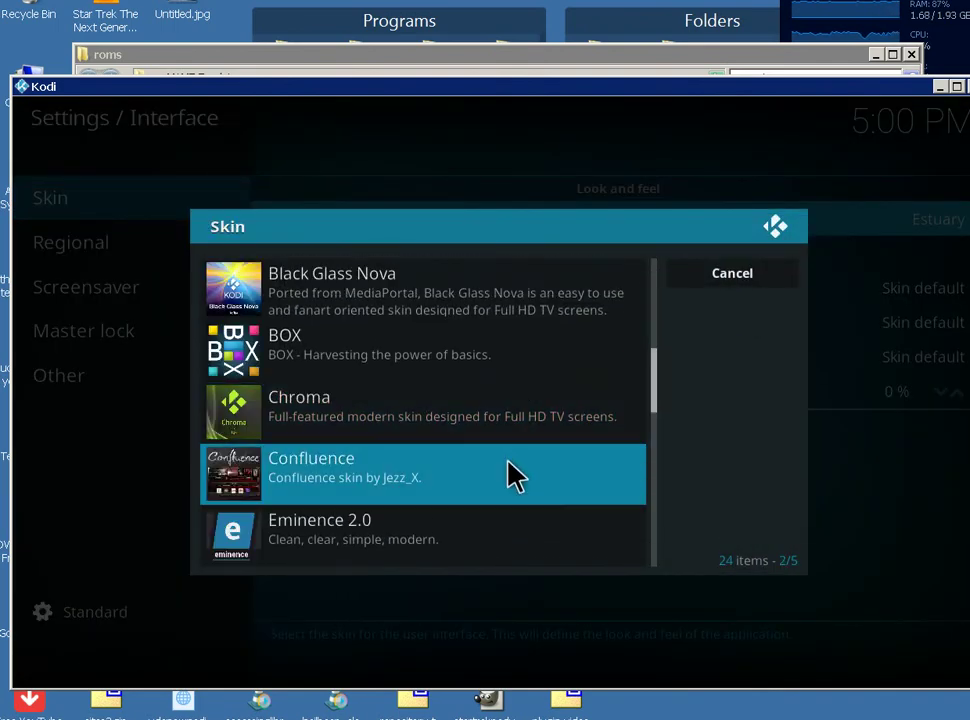
right_click(512, 472)
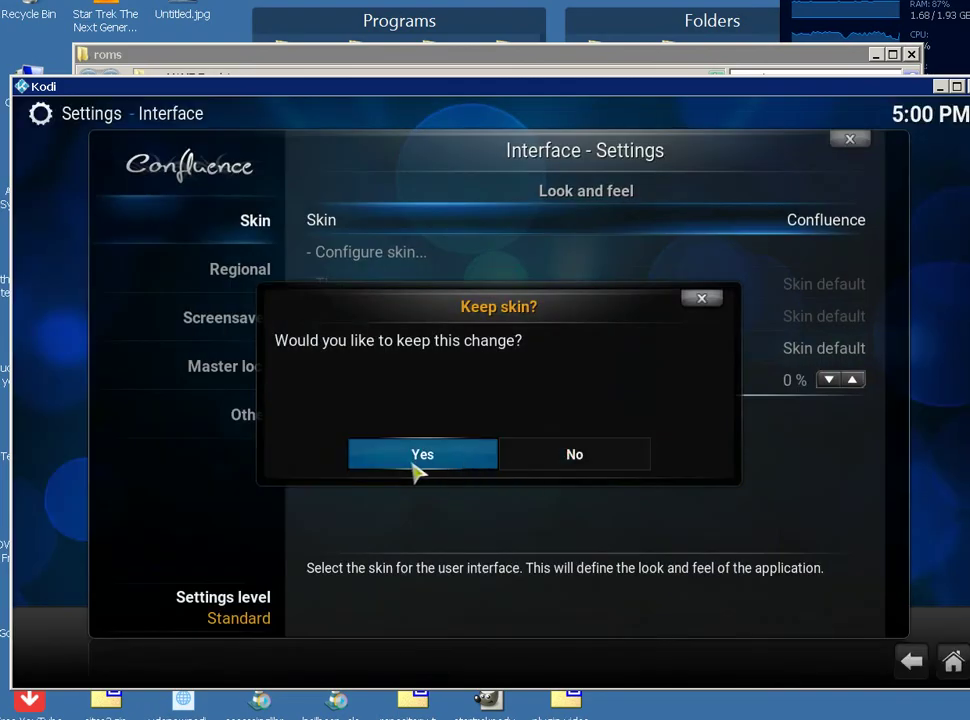
click(418, 460)
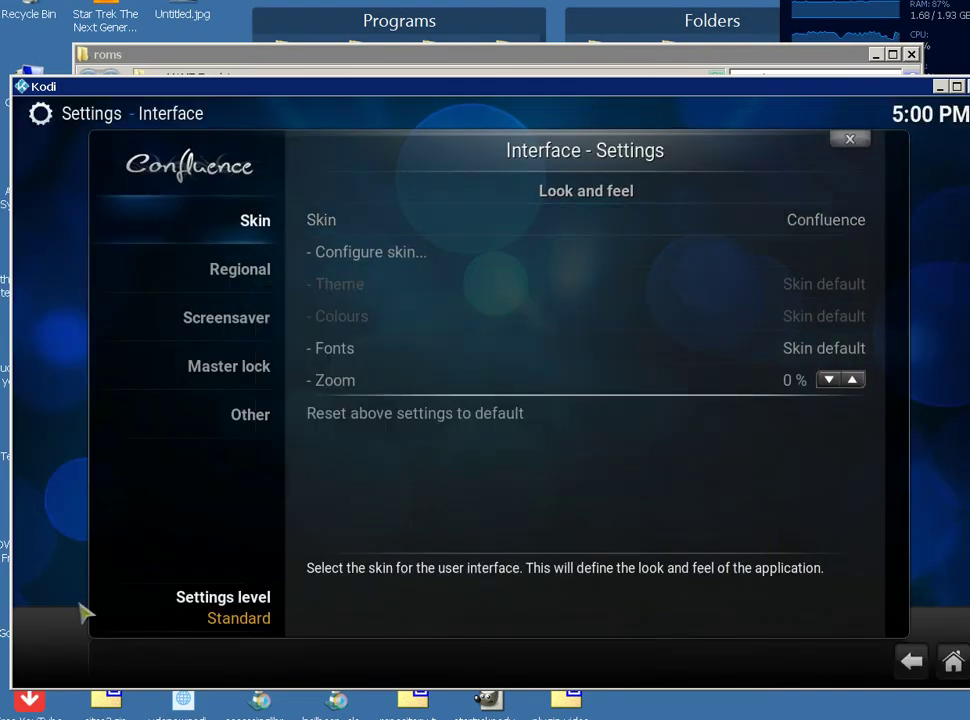
Leave the interface settings and open the mame64 game list in Advanced Launcher's Games category, dismissing the first run help
key(Escape)
key(Escape)
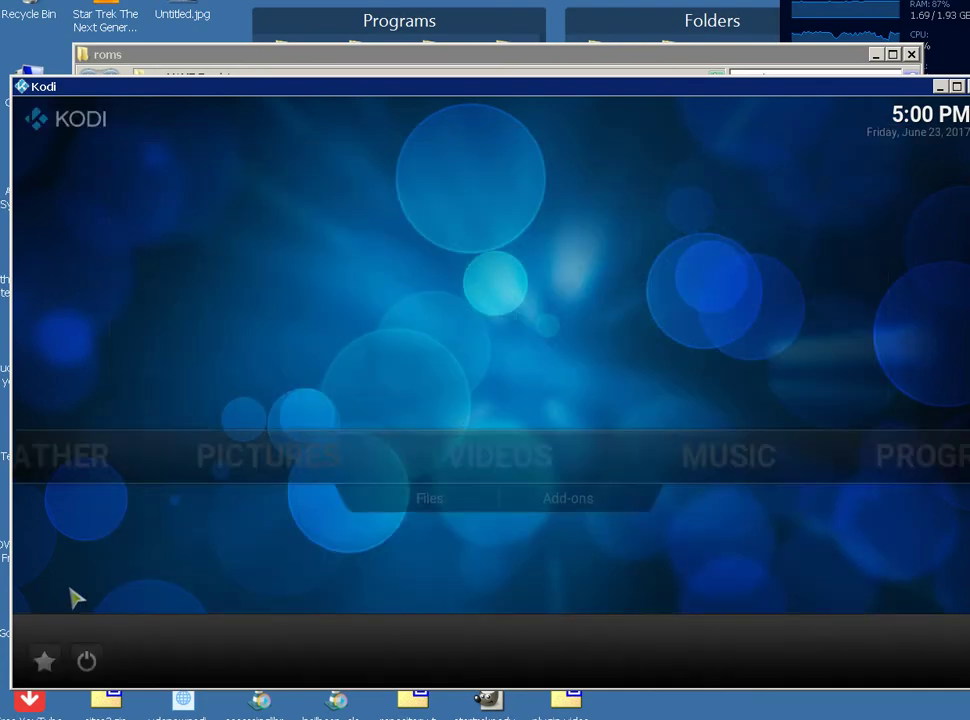
scroll(540, 476, down, 3)
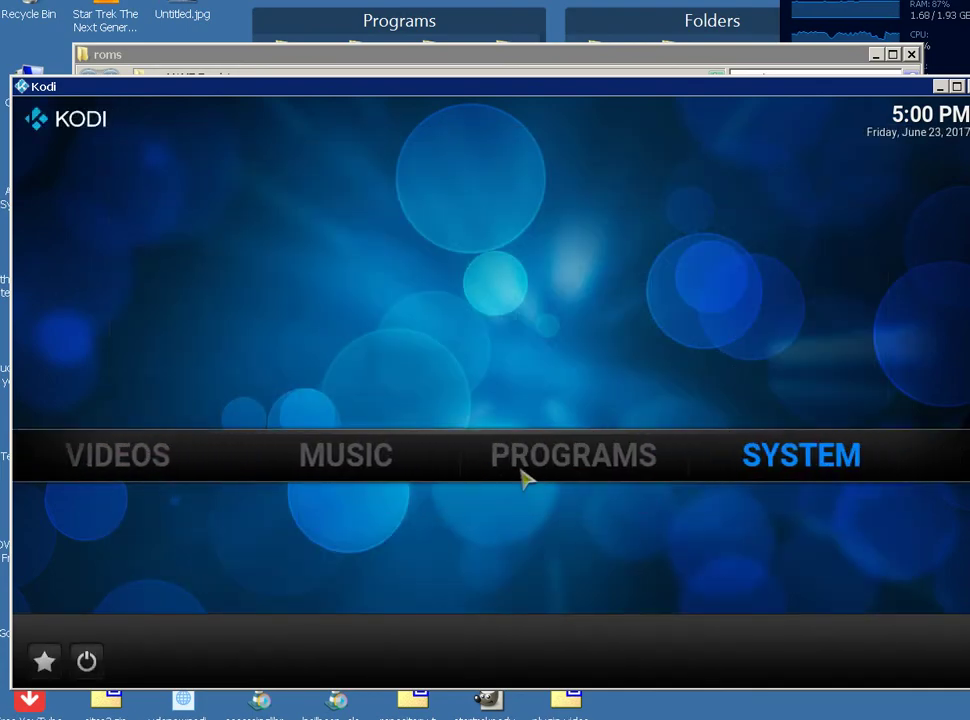
click(525, 476)
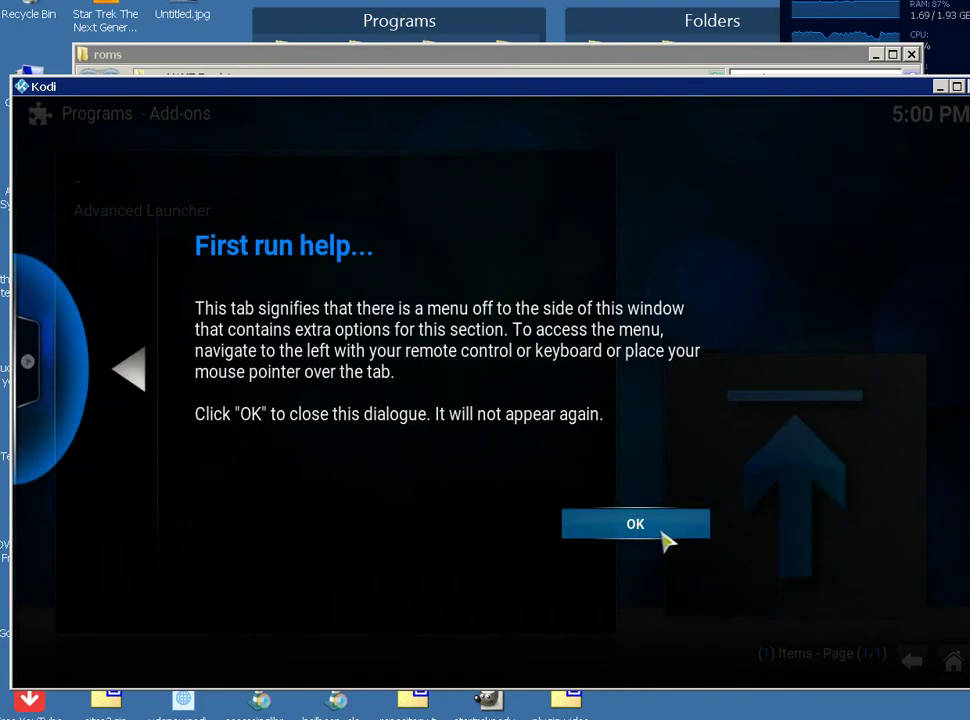
click(661, 531)
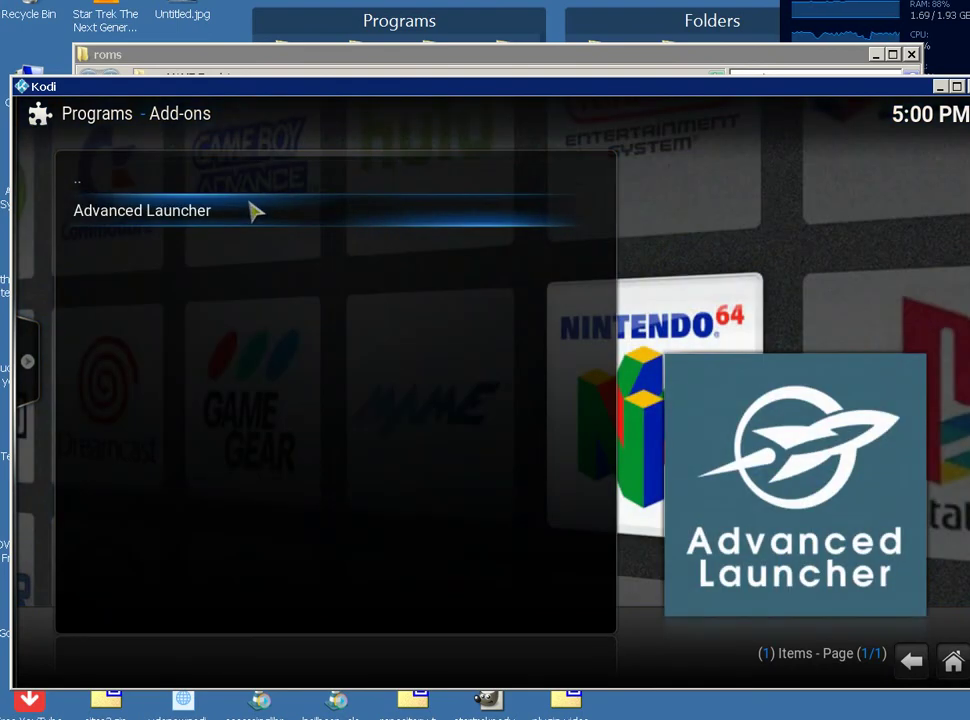
click(255, 211)
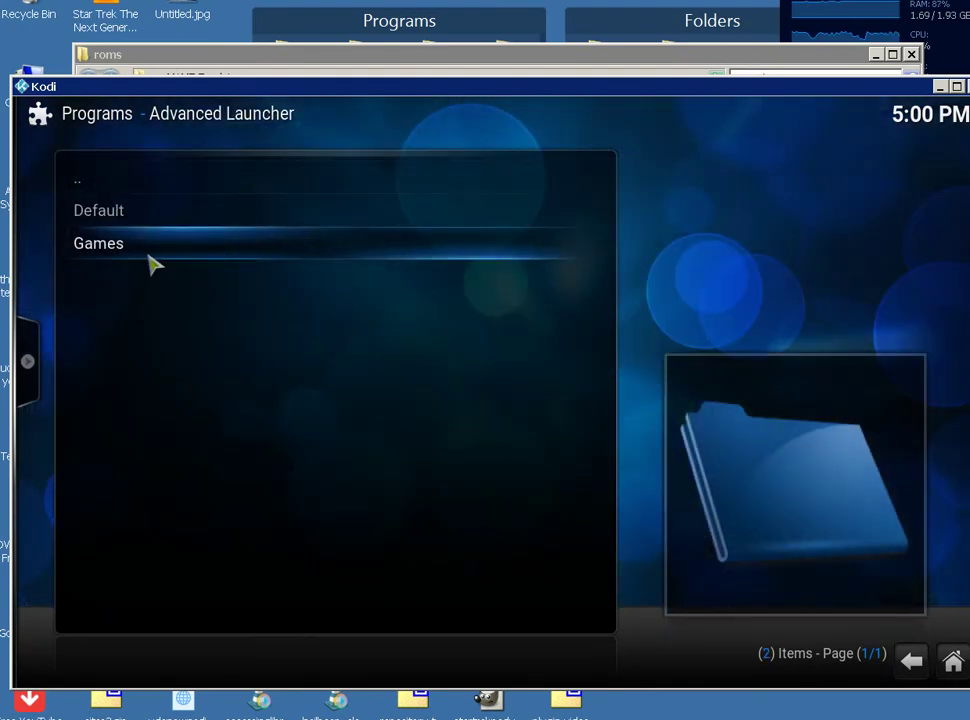
click(153, 263)
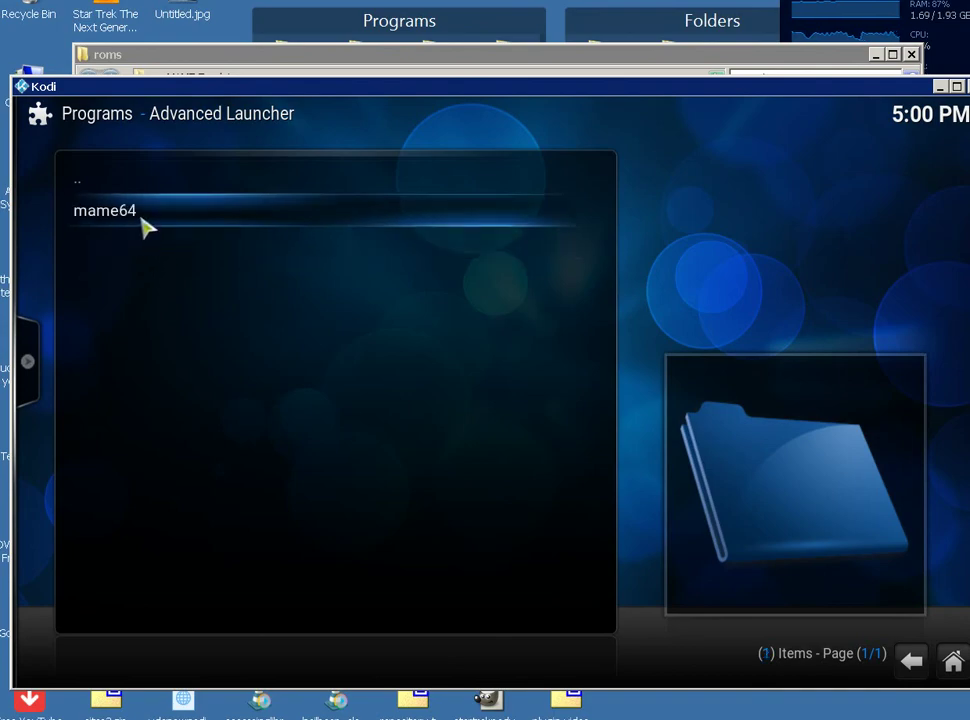
click(145, 222)
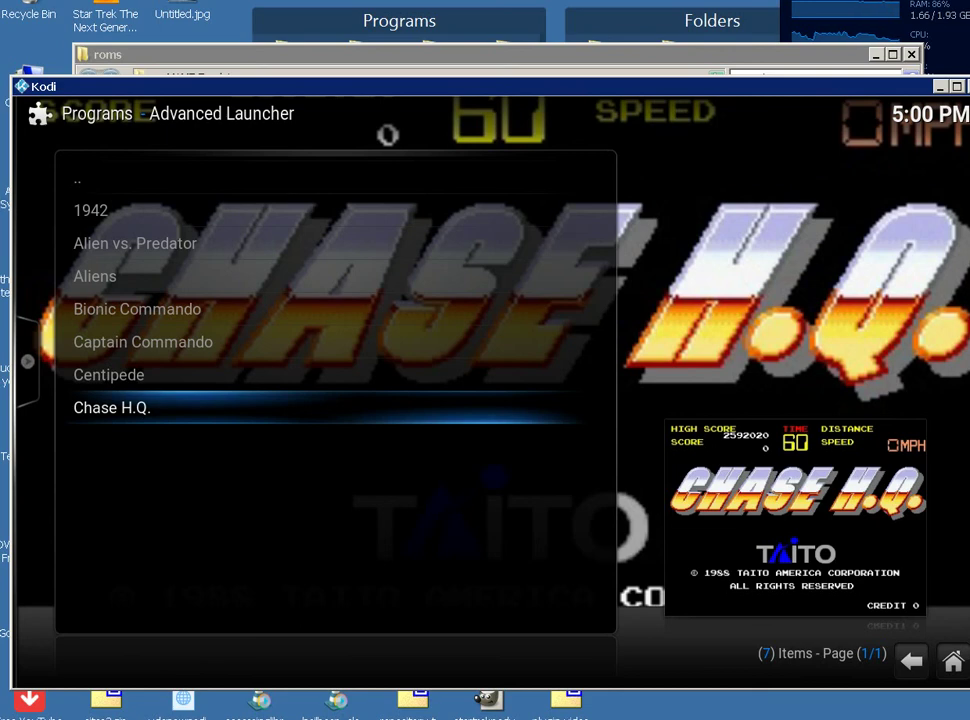
Launch Chase H.Q. from the mame64 list and accept the emulator's startup notices to reach the game
click(271, 403)
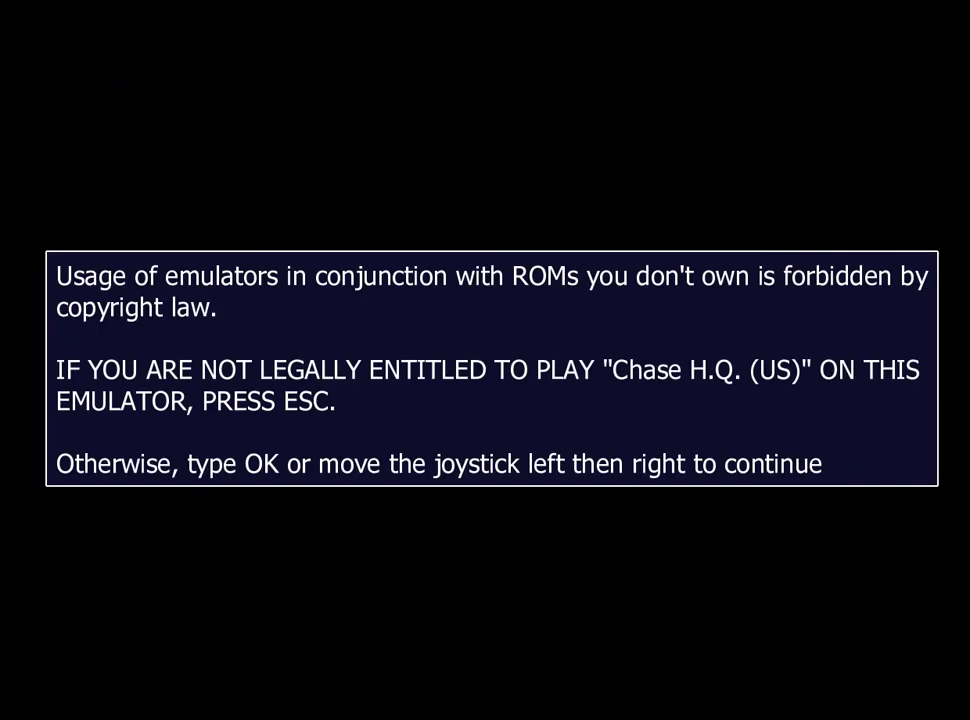
key(o)
key(k)
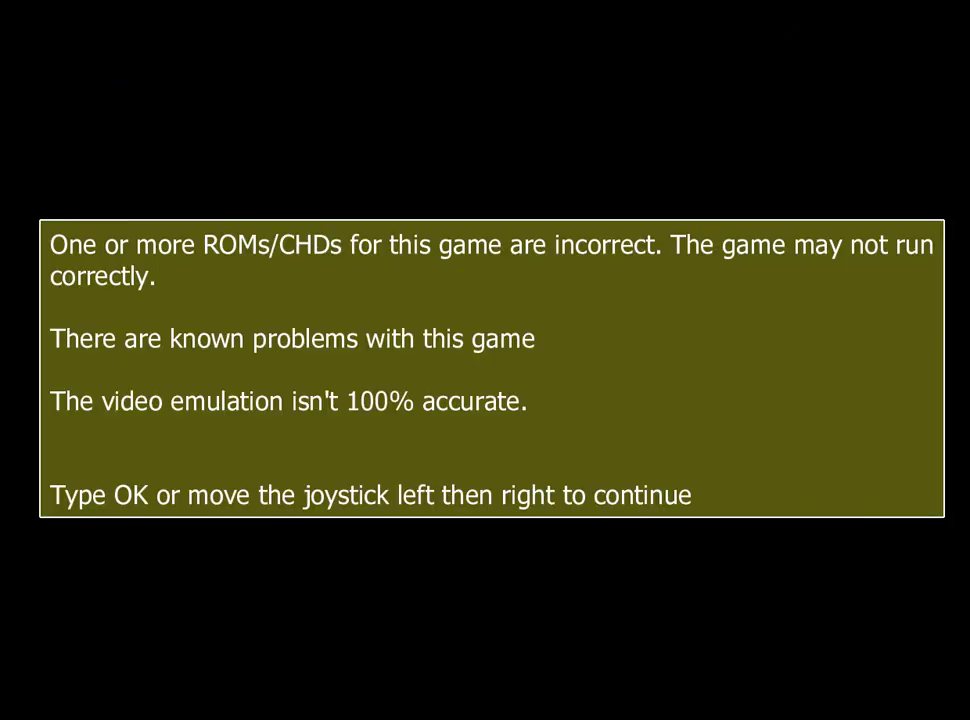
key(o)
key(k)
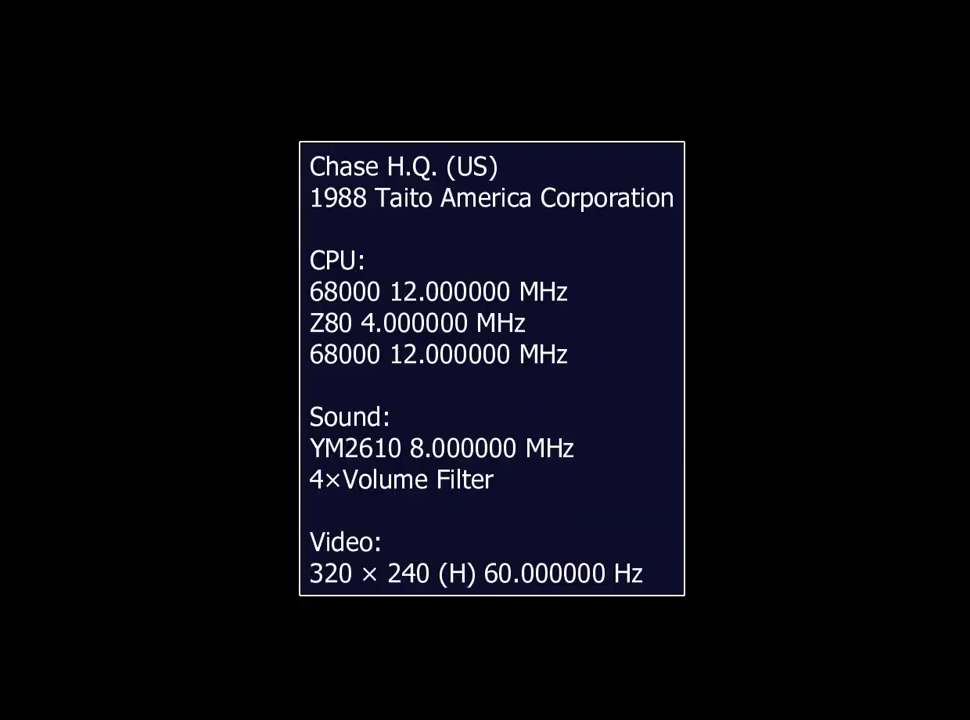
key(o)
key(k)
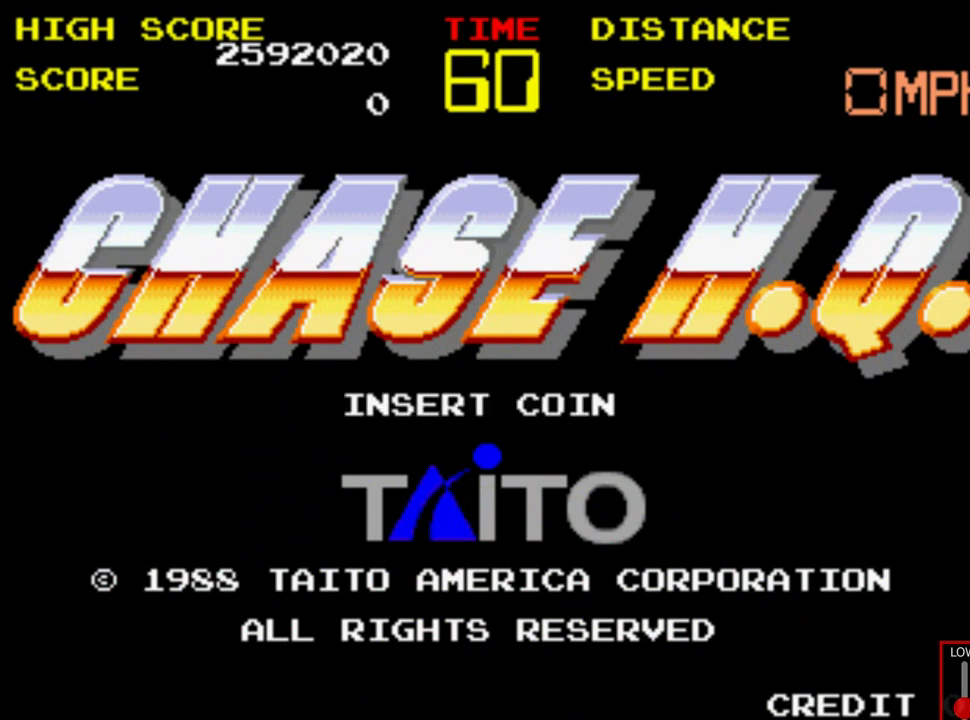
Look at the emulator's in-game options menu for Chase H.Q. and return to the game
key(Tab)
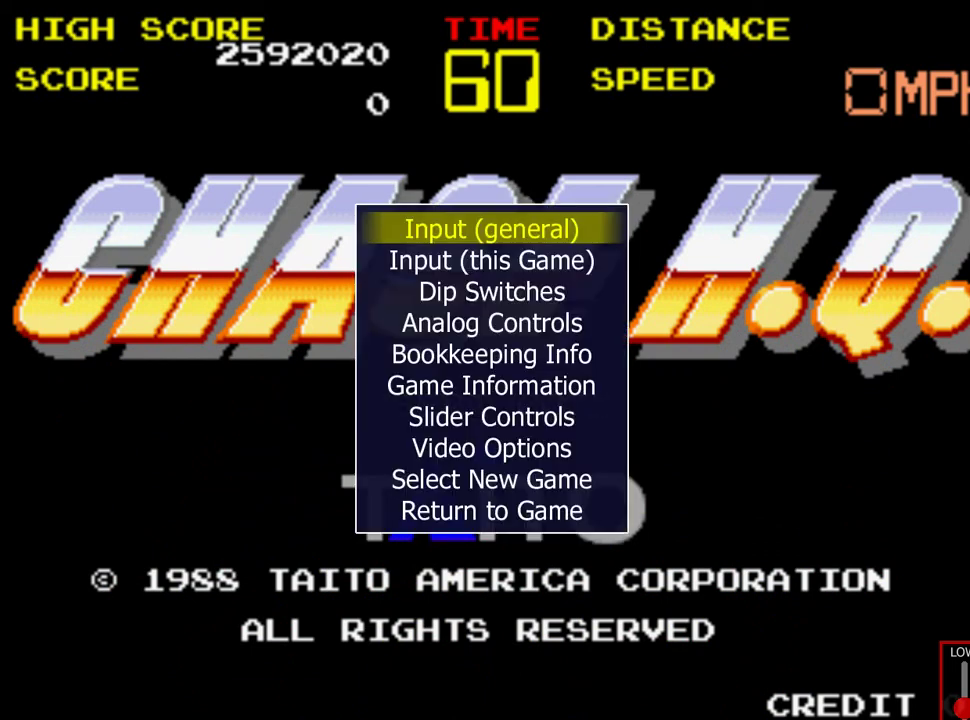
key(Up)
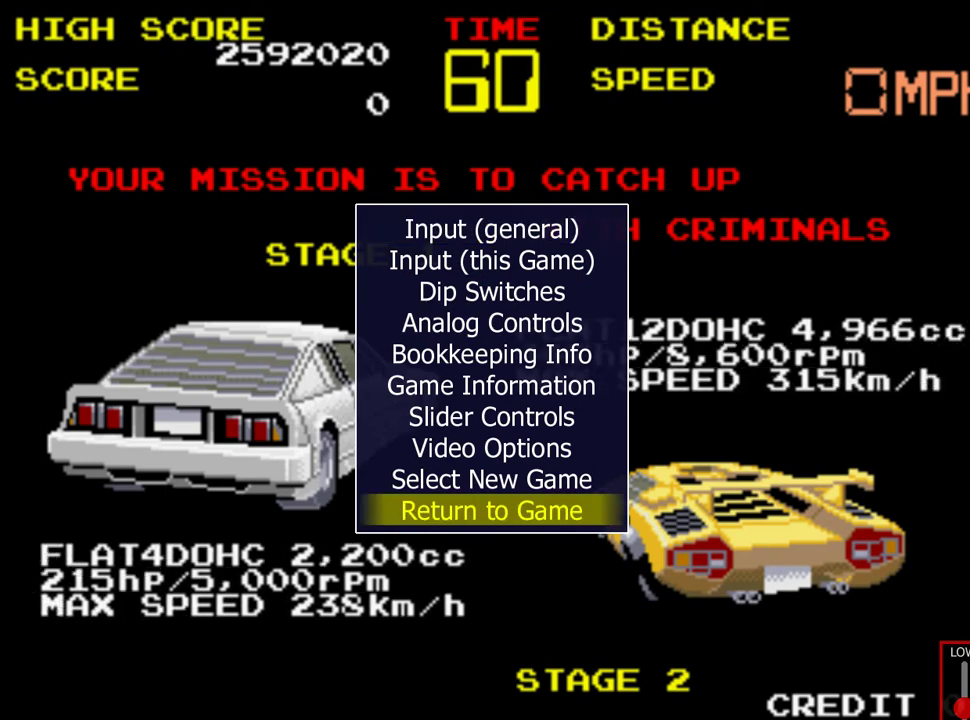
key(Return)
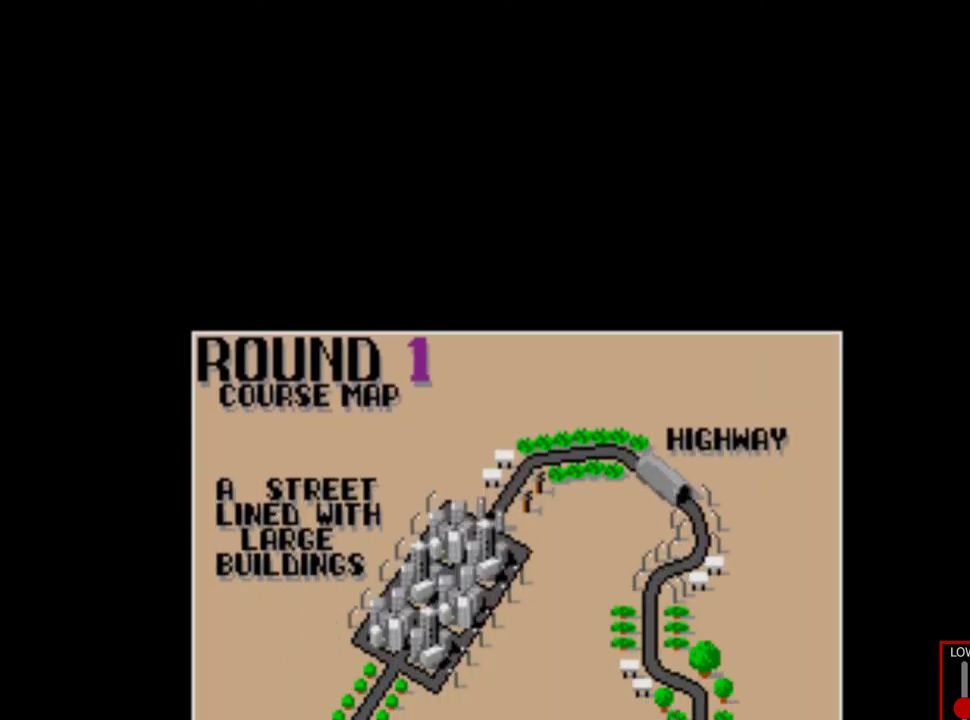
Quit Chase H.Q. and go back from the game list to Kodi's home menu at the System entry
key(Escape)
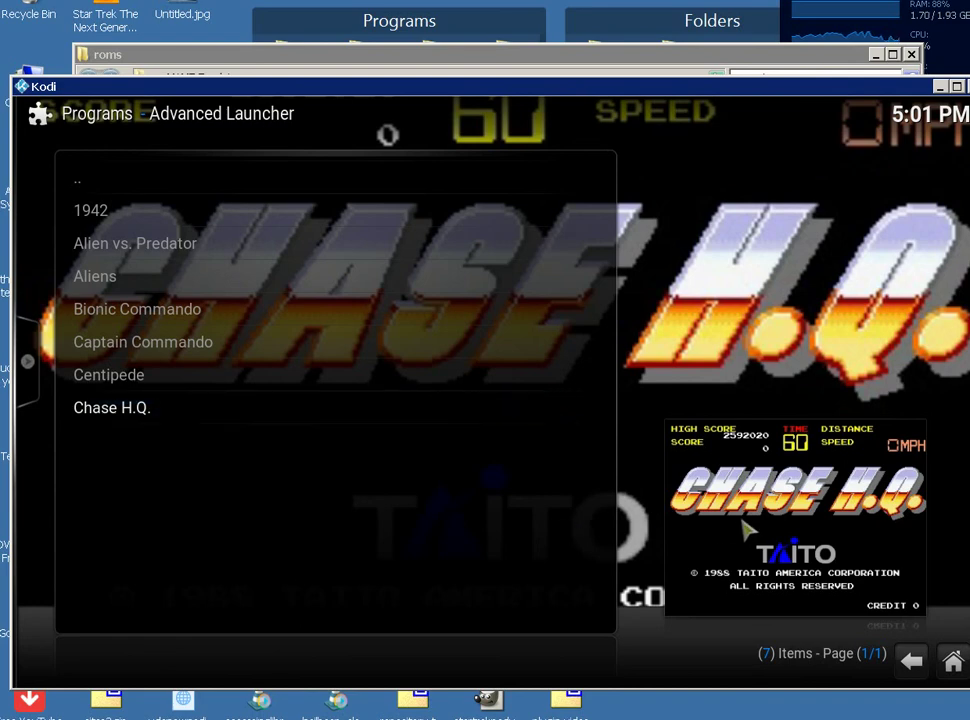
key(Escape)
key(Right)
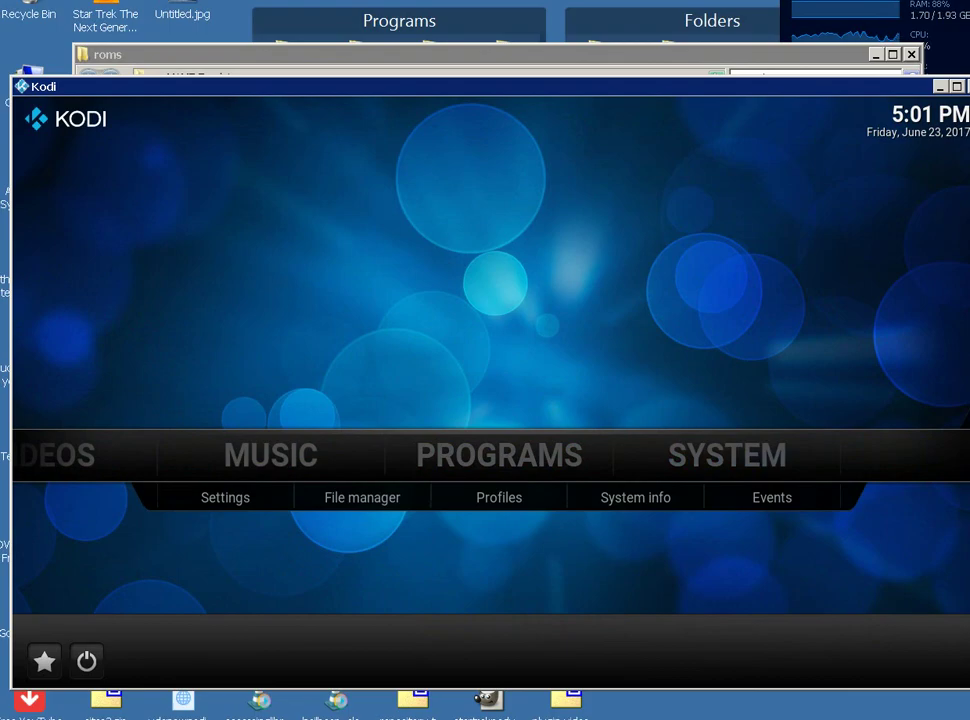